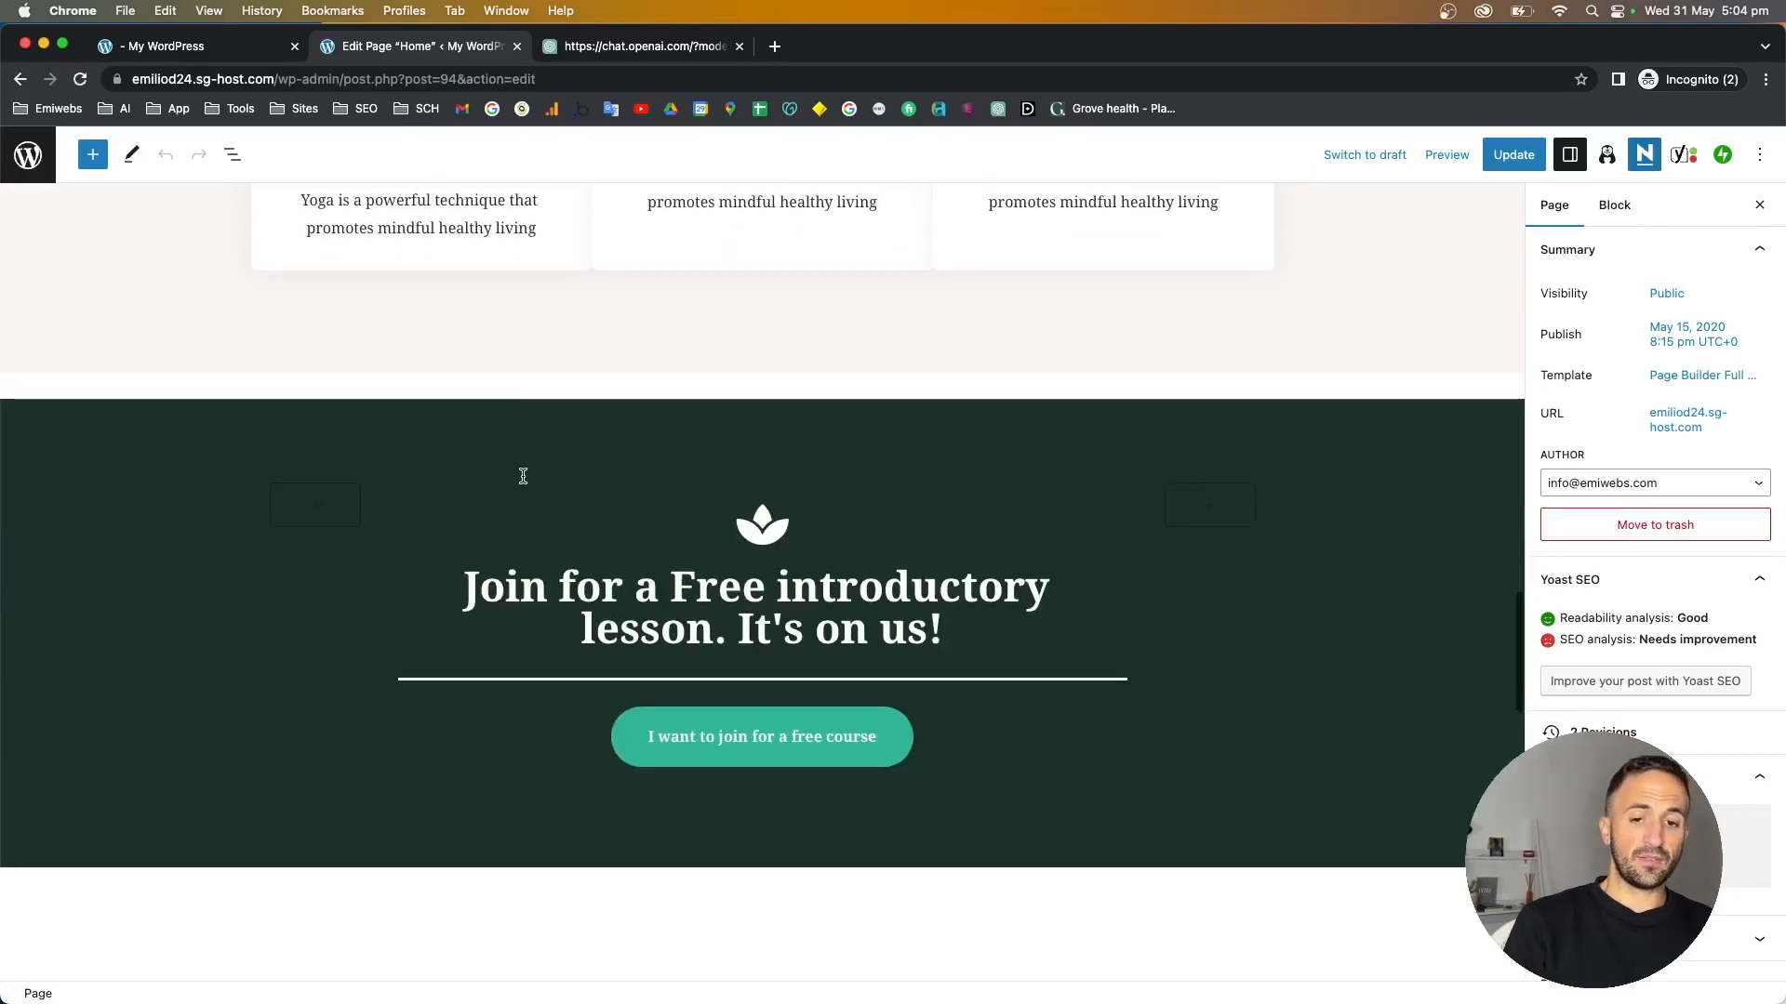
- Set the Yoast SEO focus keyphrase of the Home page to "Yoga lessons"
scroll(523, 476, down, 5)
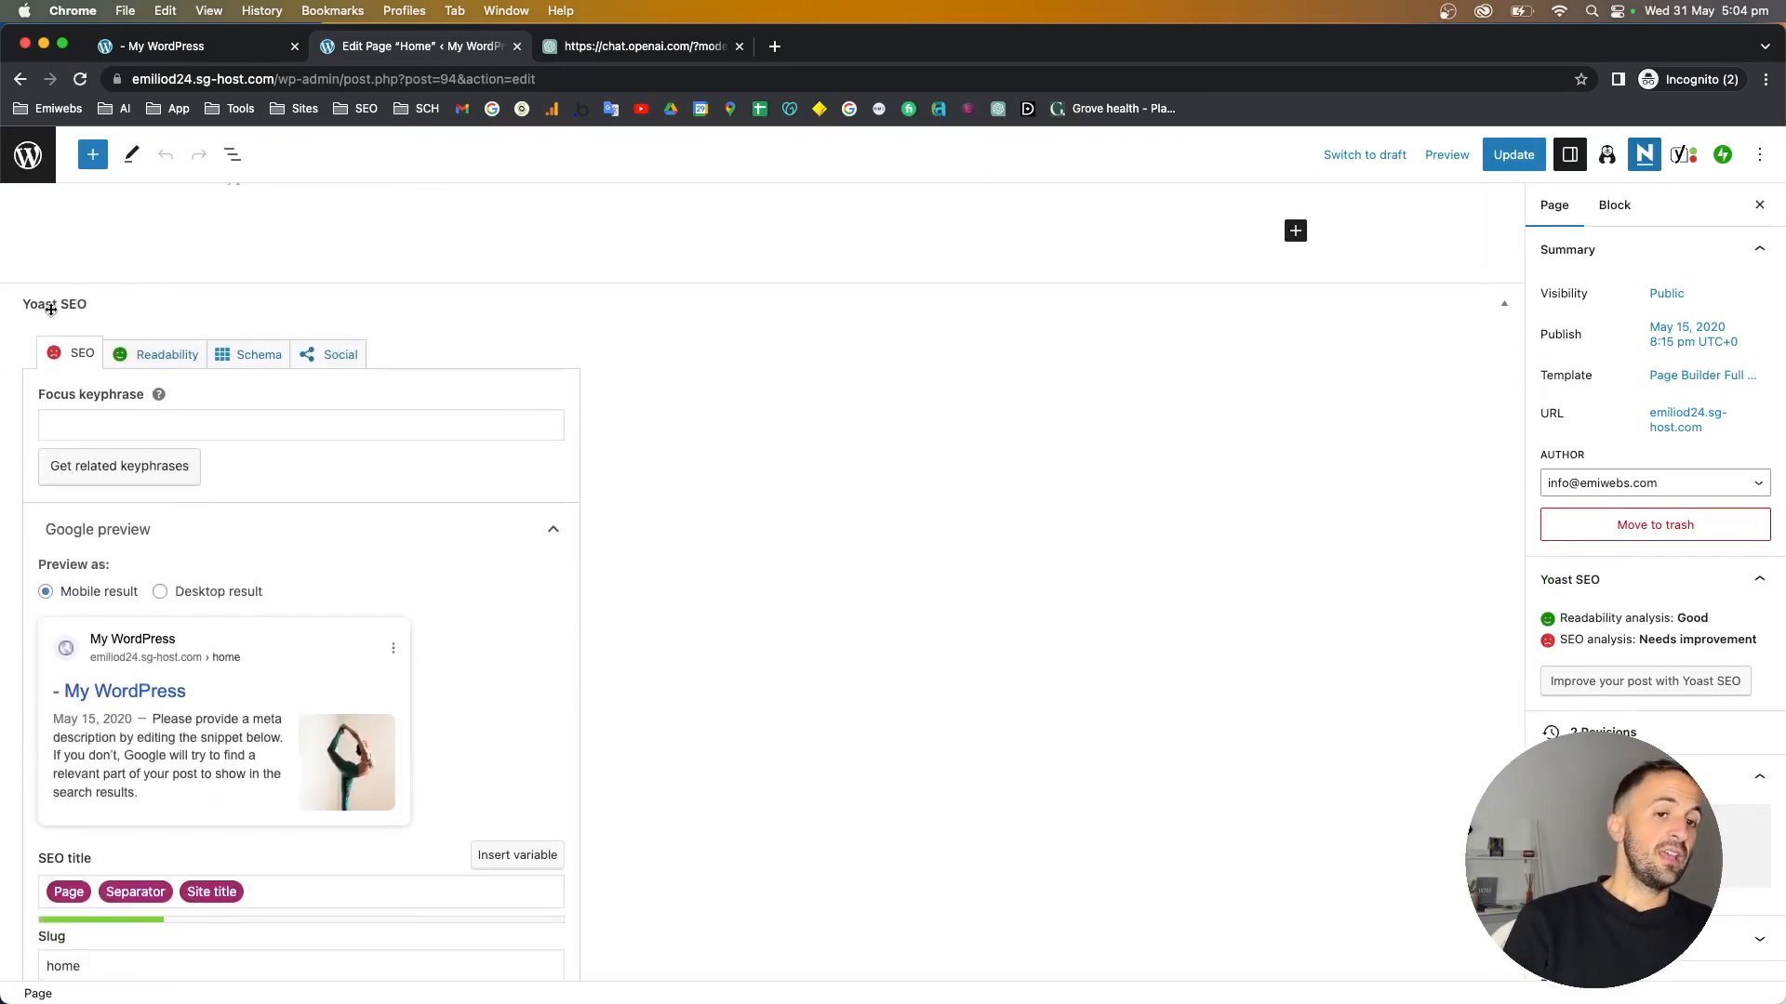
click(75, 423)
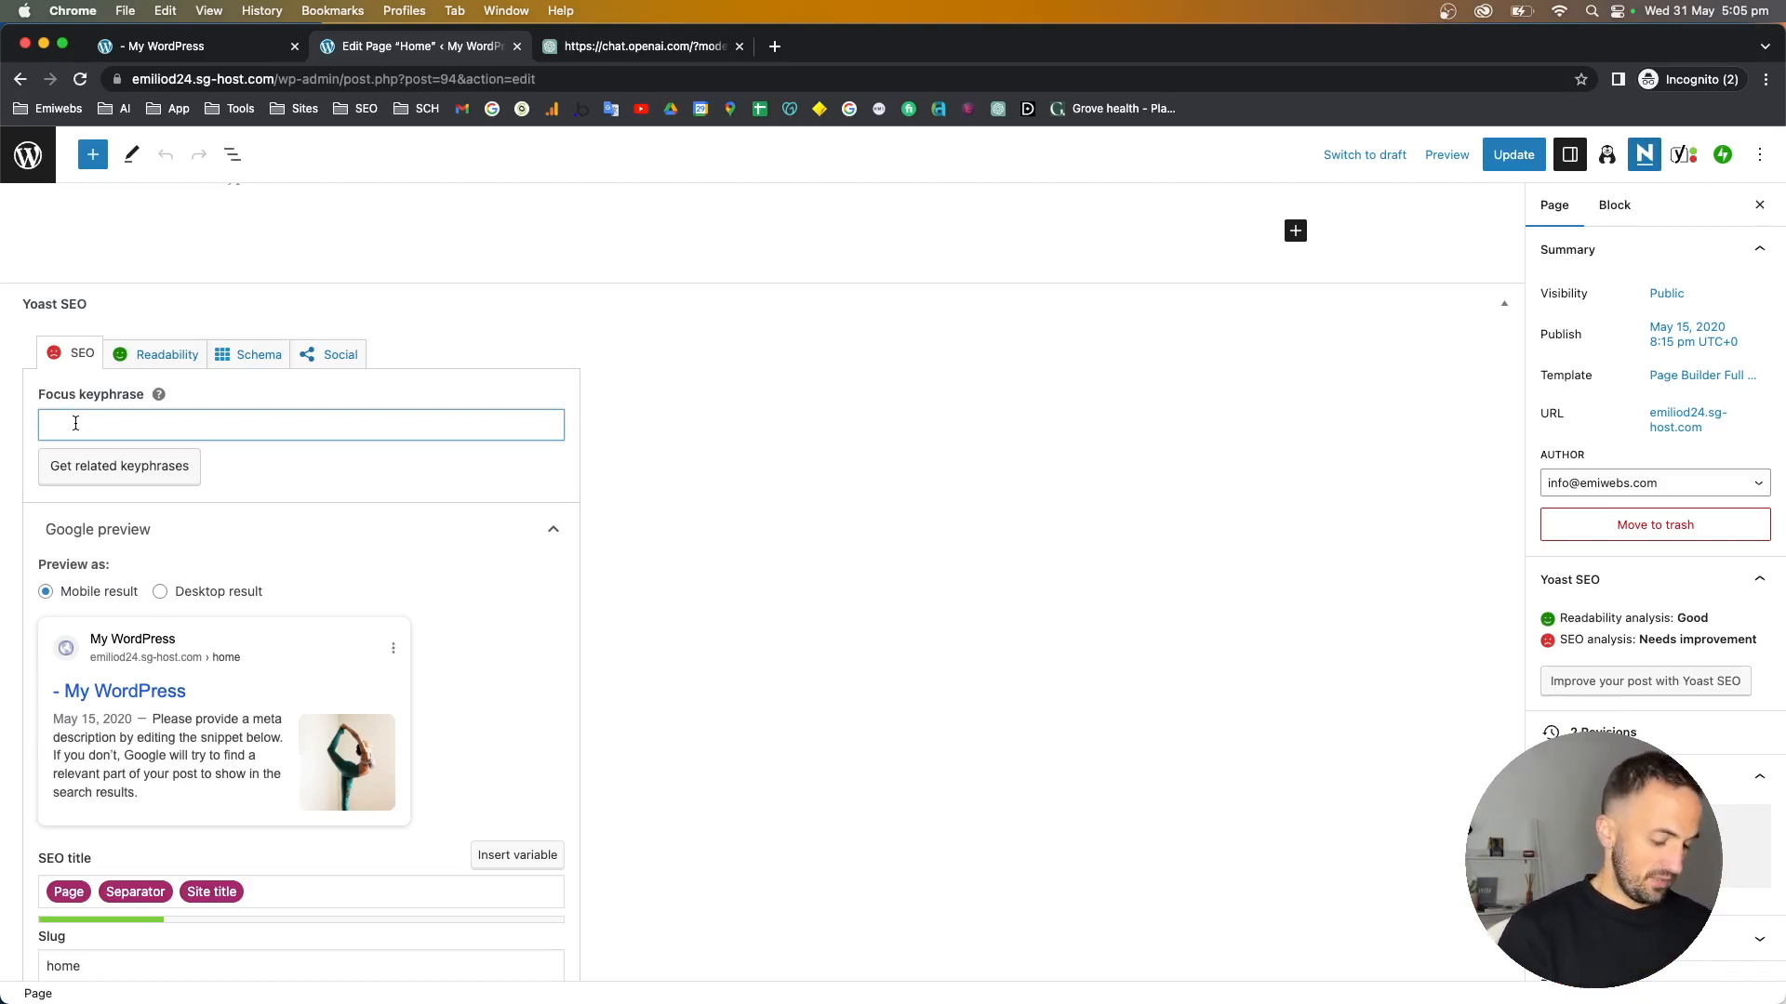
text(Yoga lessons)
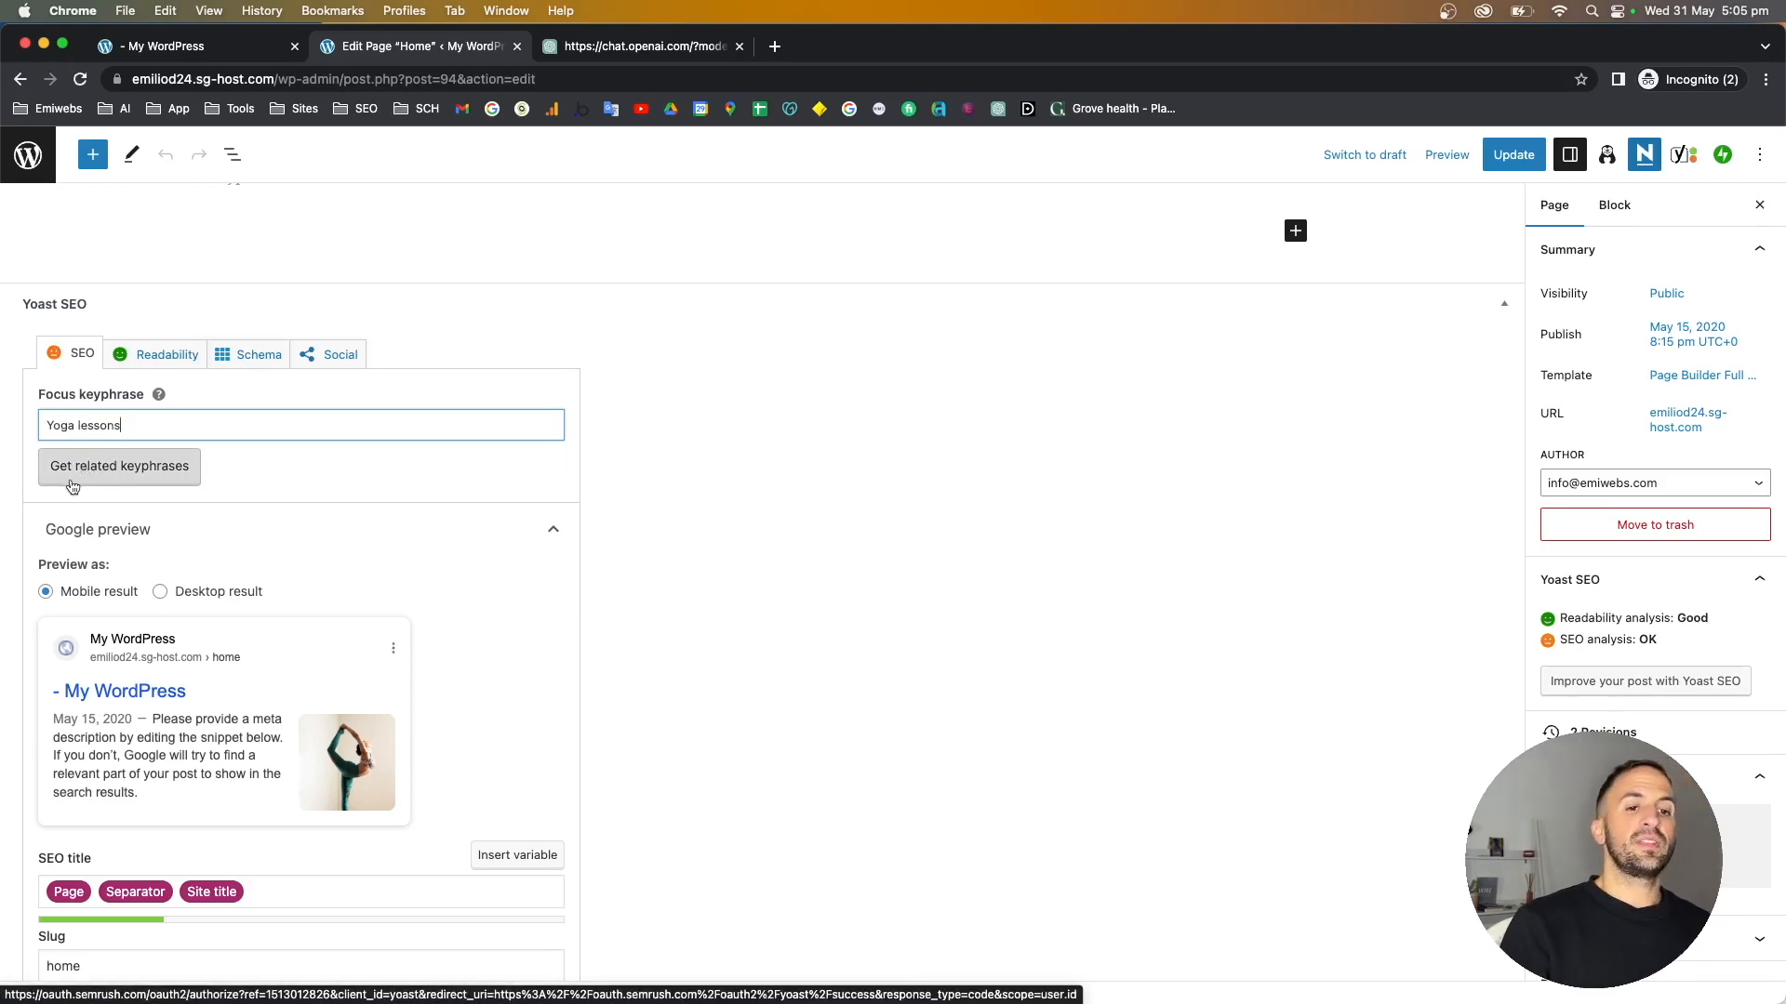
- View the Semrush login form for getting related keyphrases and close it without logging in
click(136, 478)
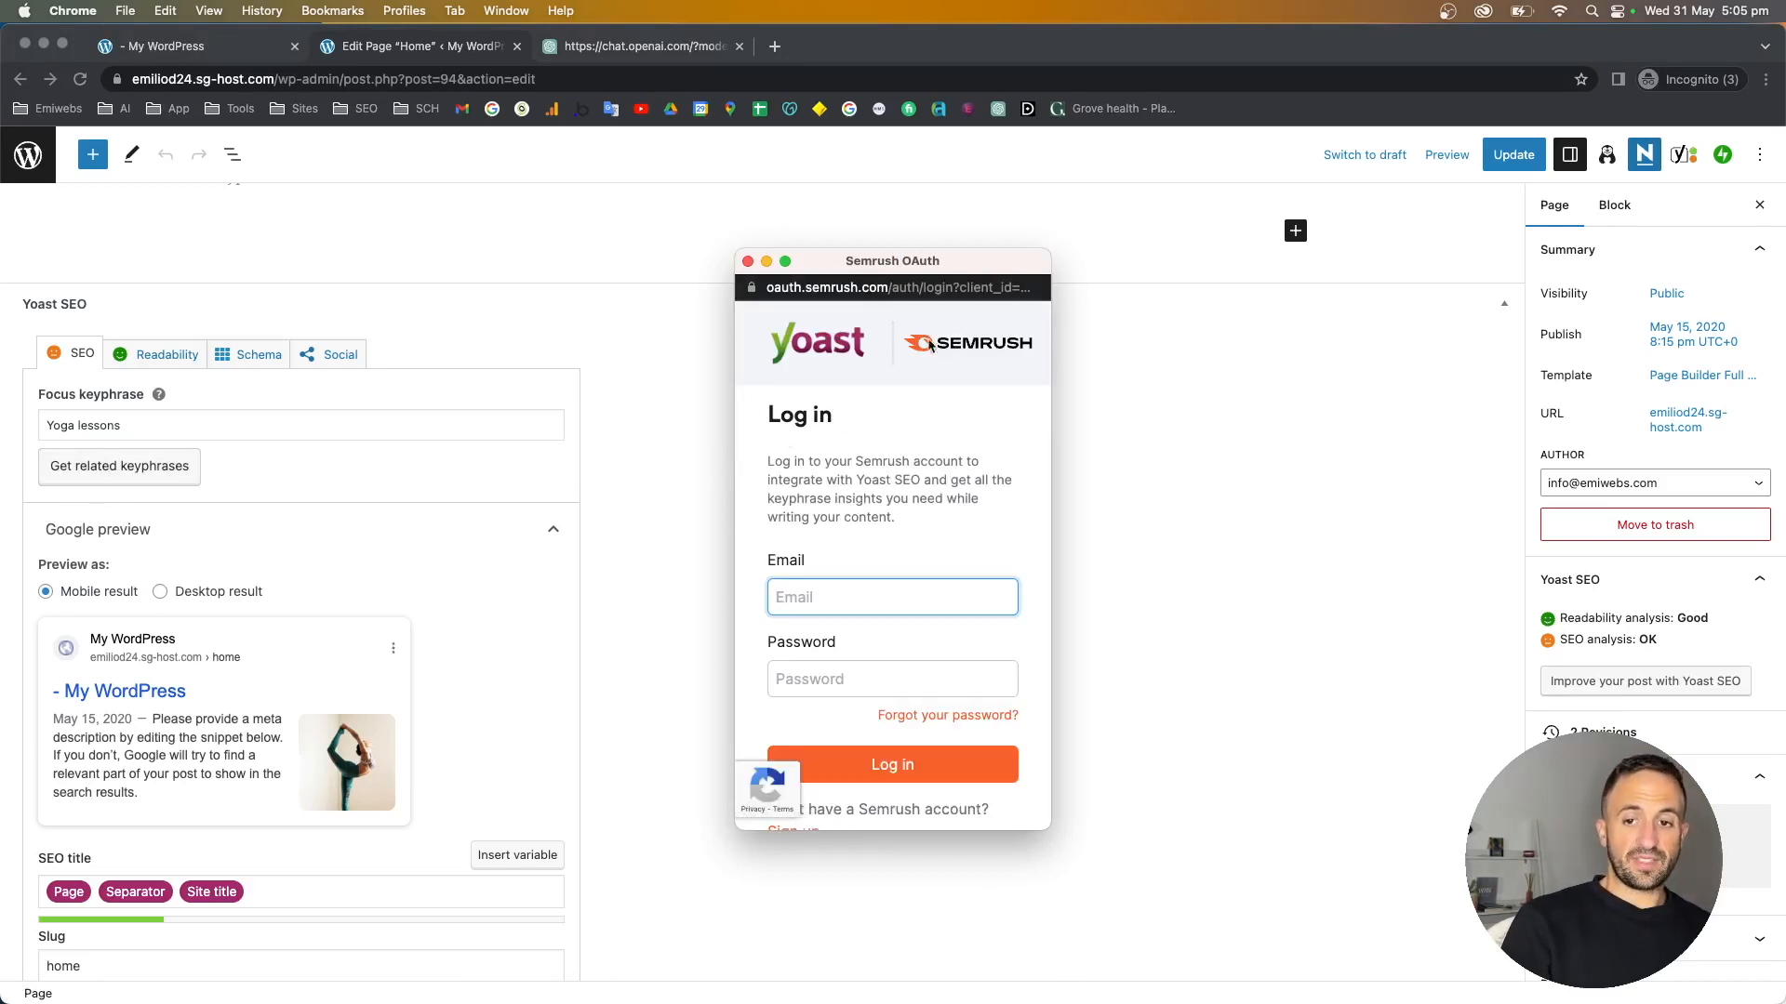
scroll(861, 534, down, 1)
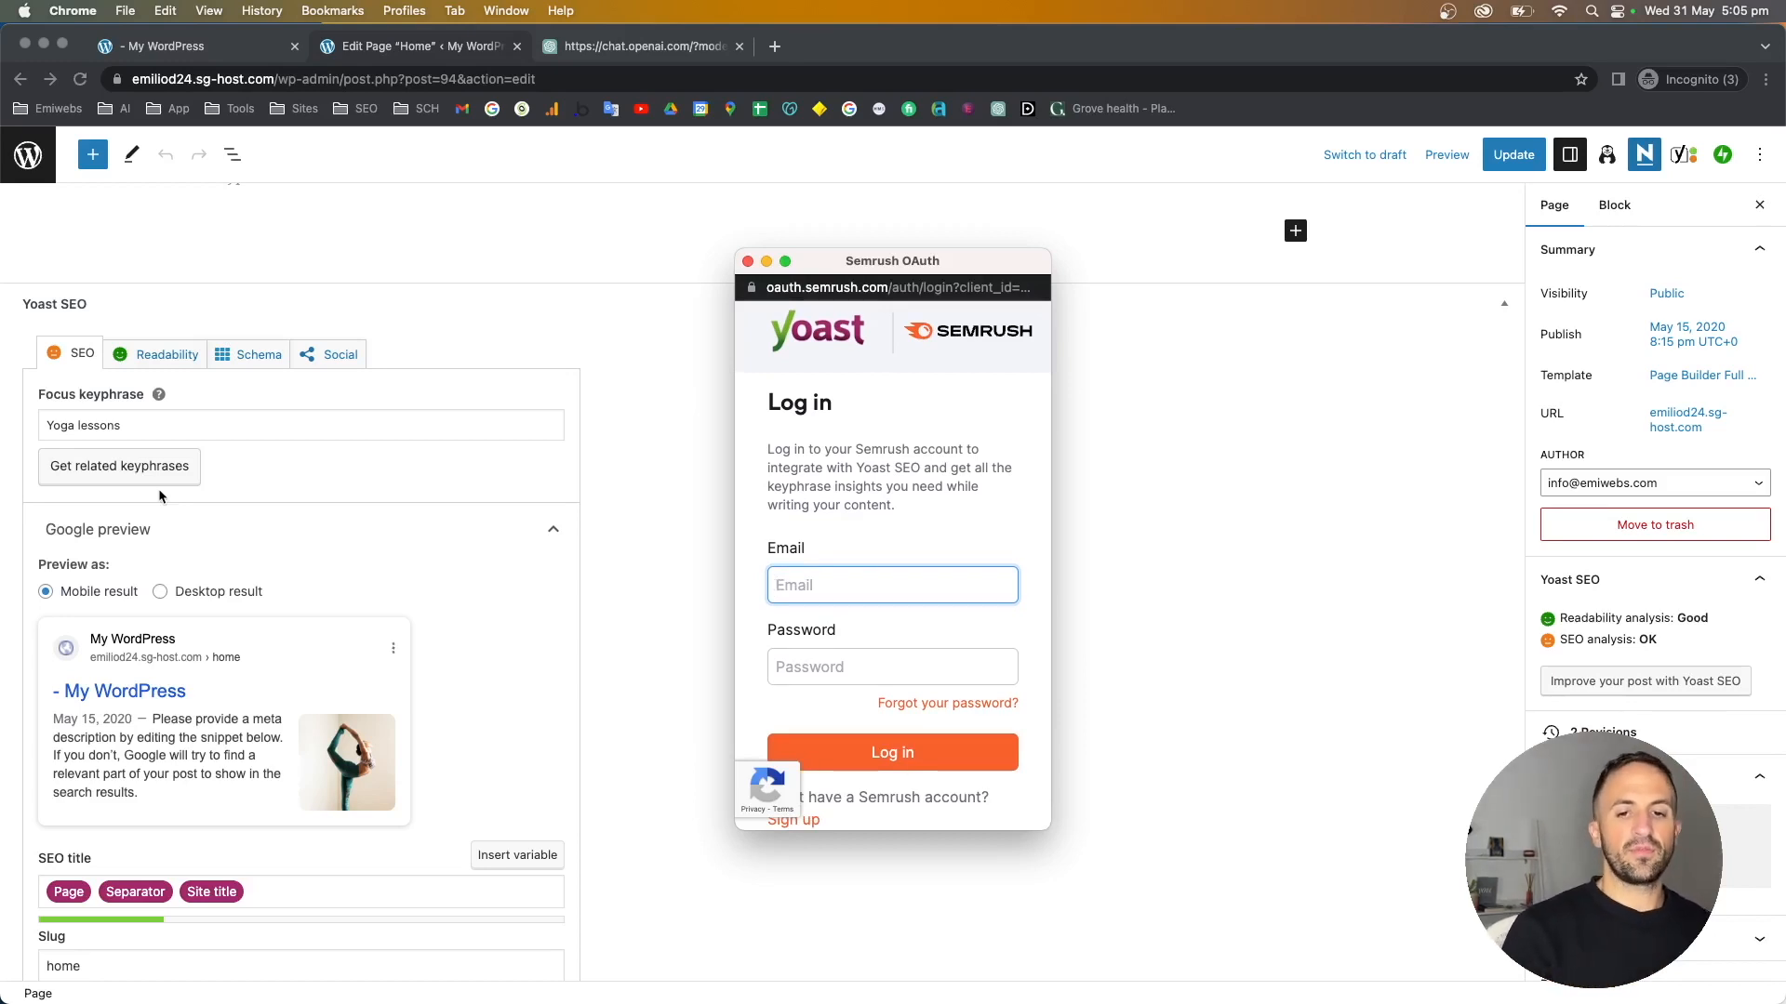
scroll(855, 531, down, 1)
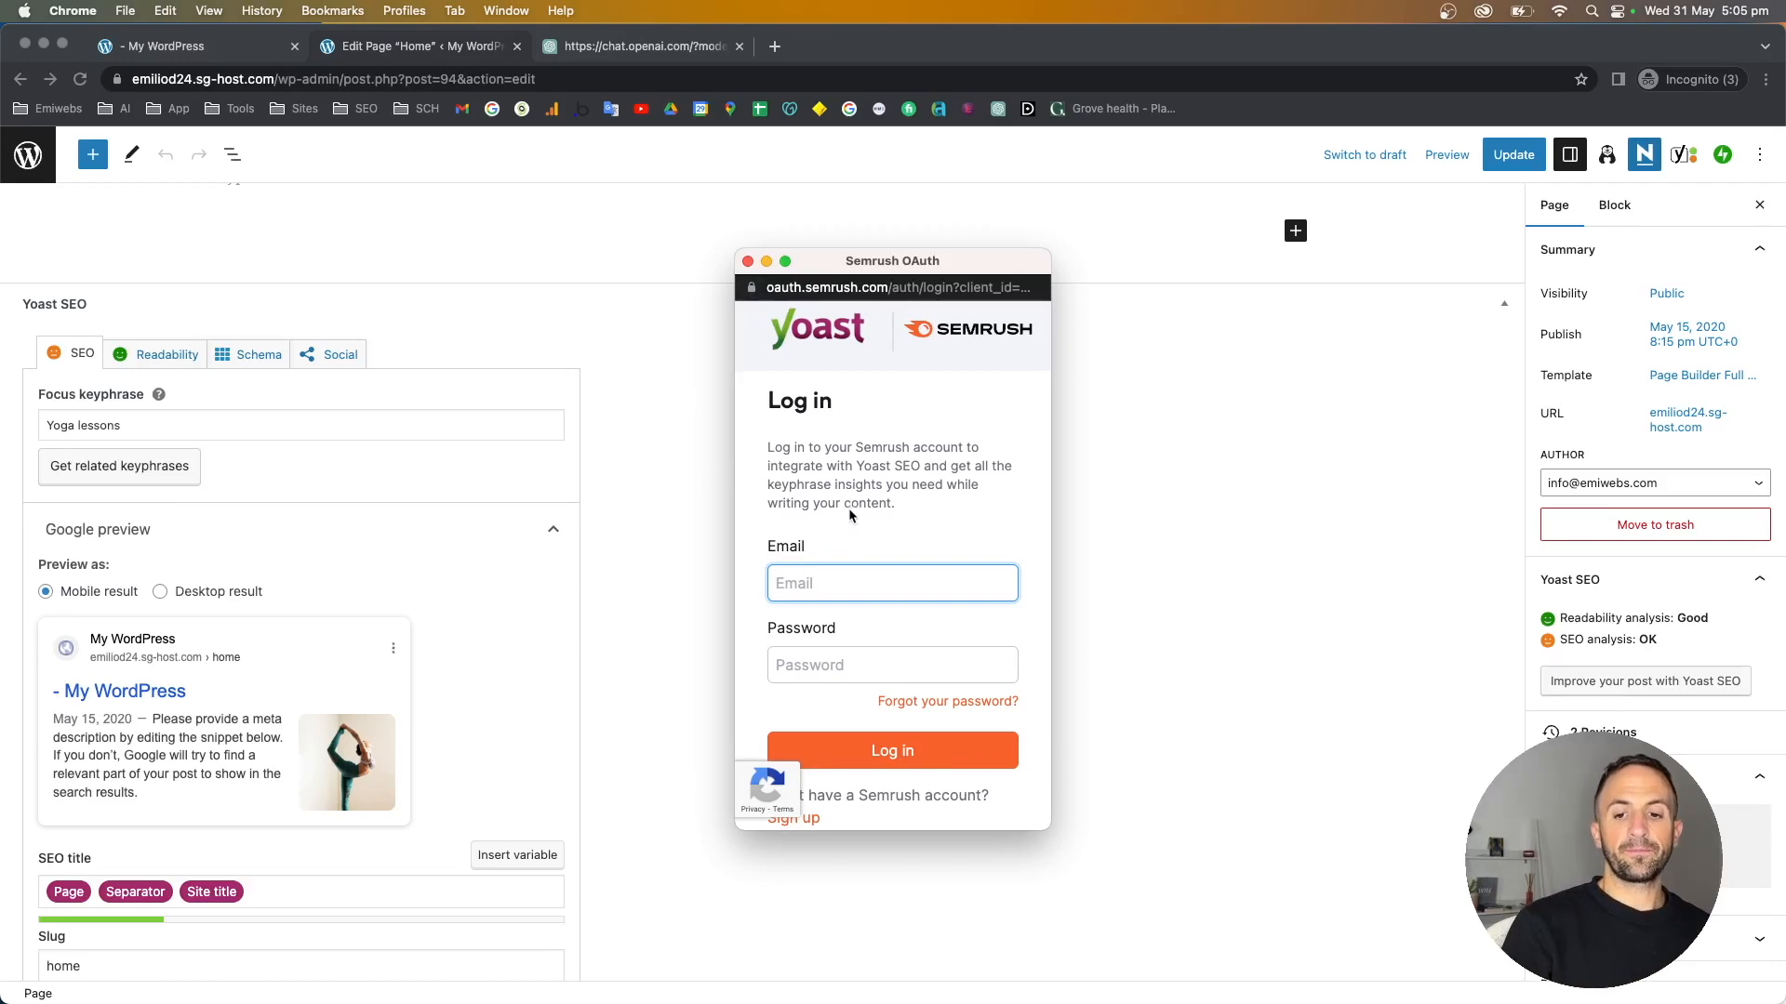
scroll(865, 788, up, 1)
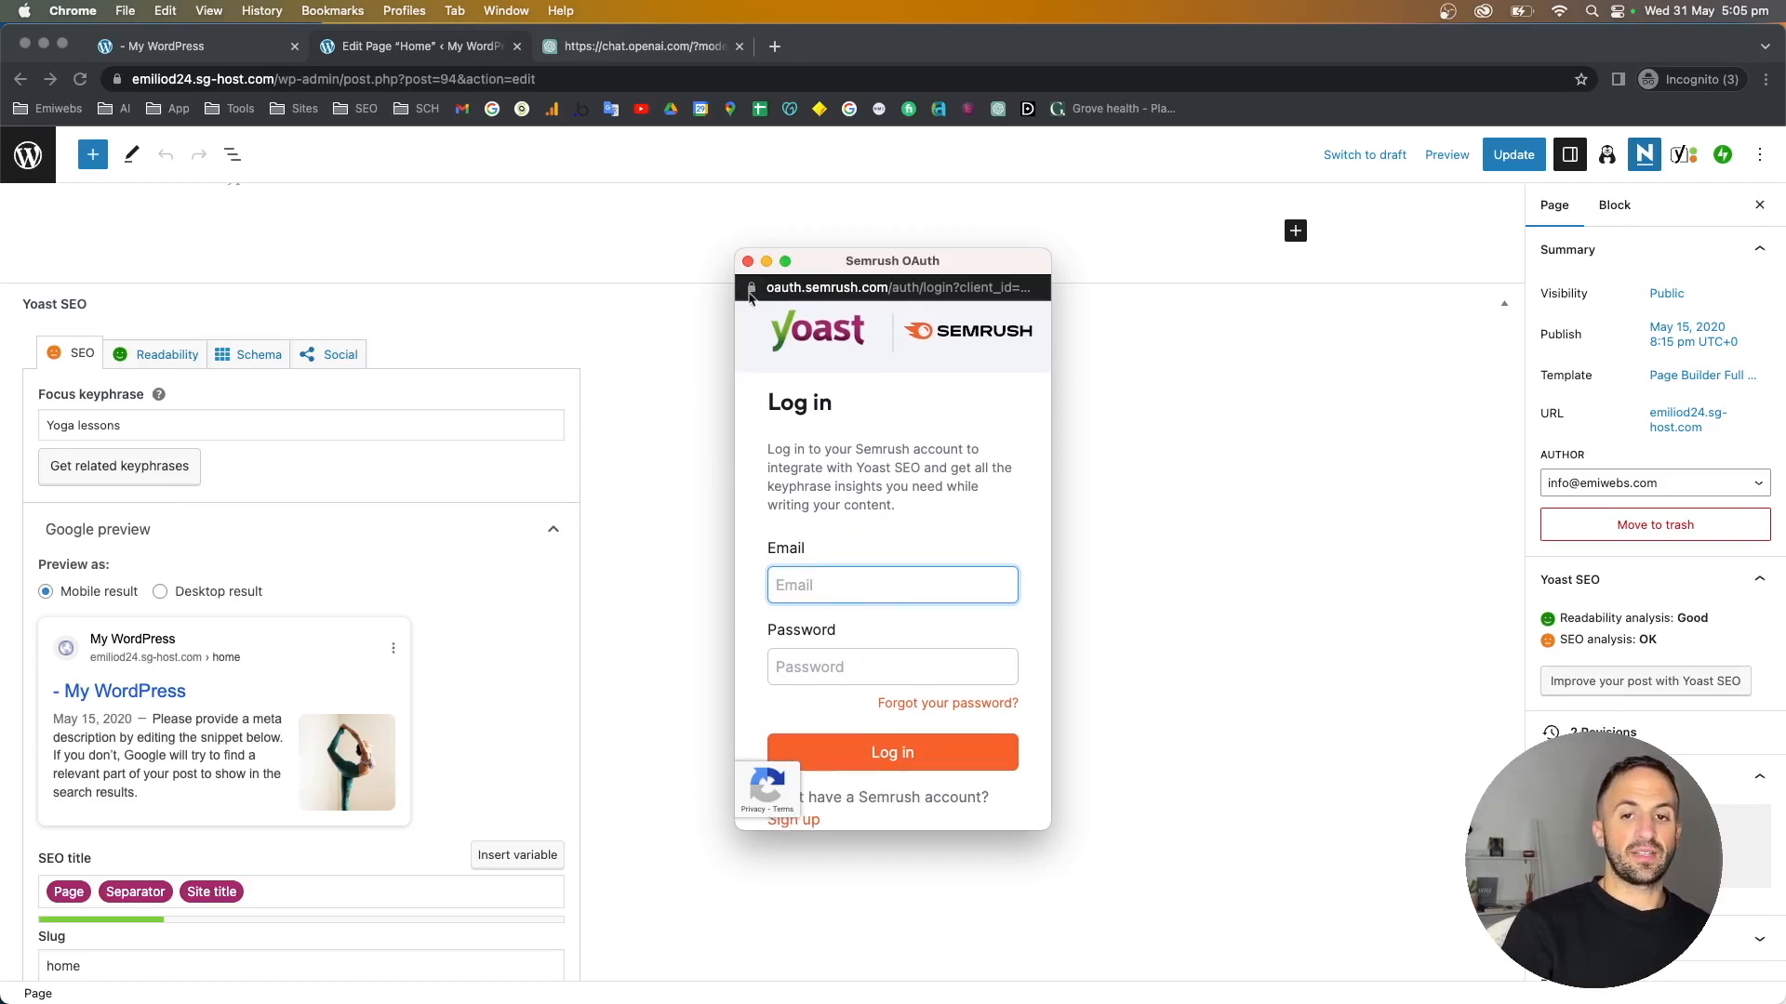
click(748, 261)
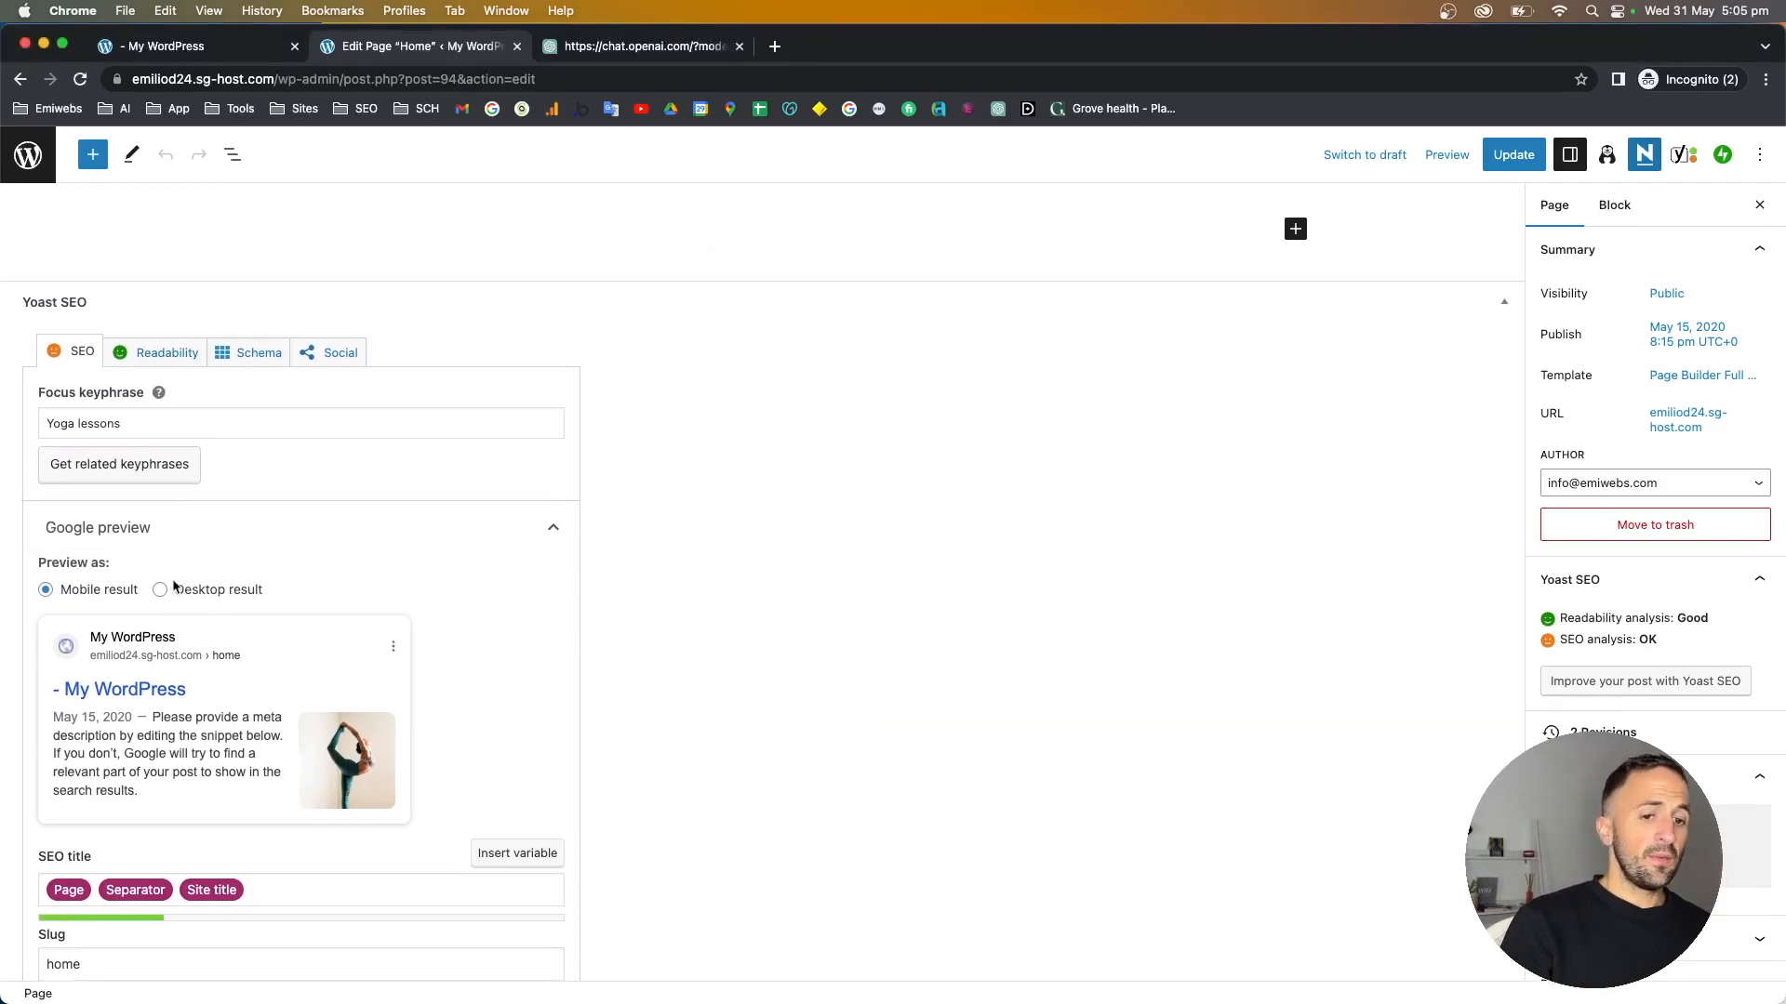
- Switch the Google preview to the desktop result
scroll(75, 544, down, 1)
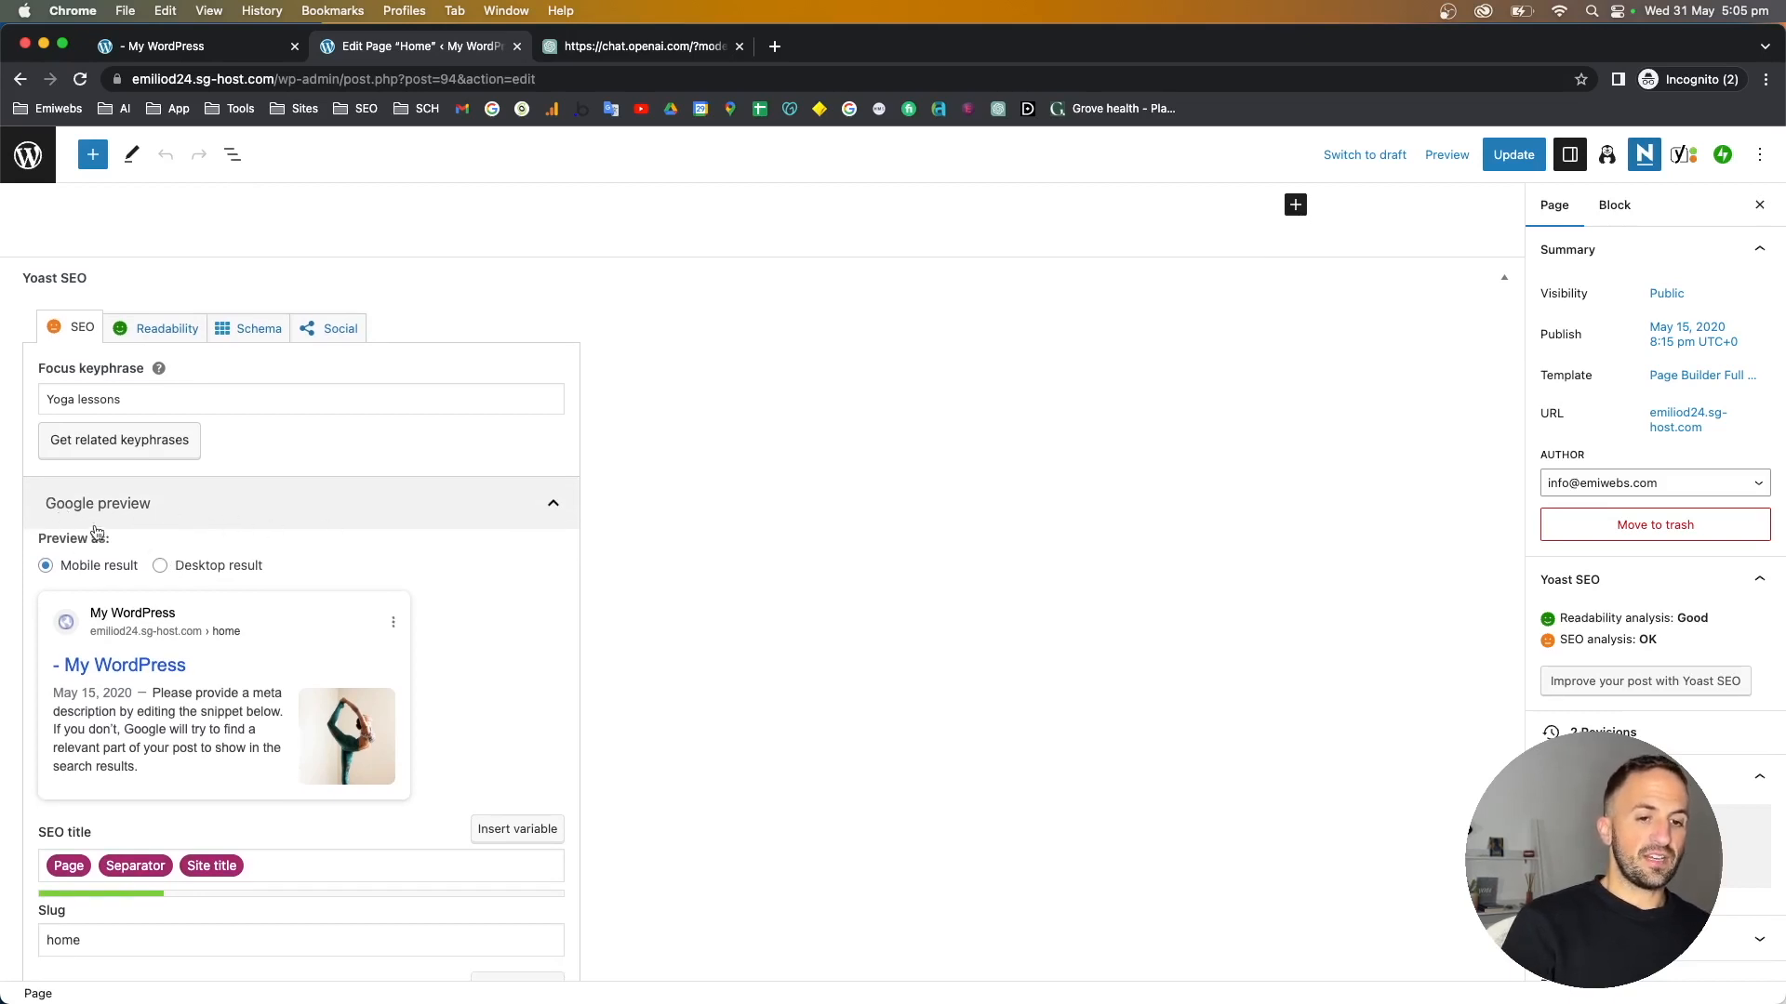
scroll(89, 540, down, 1)
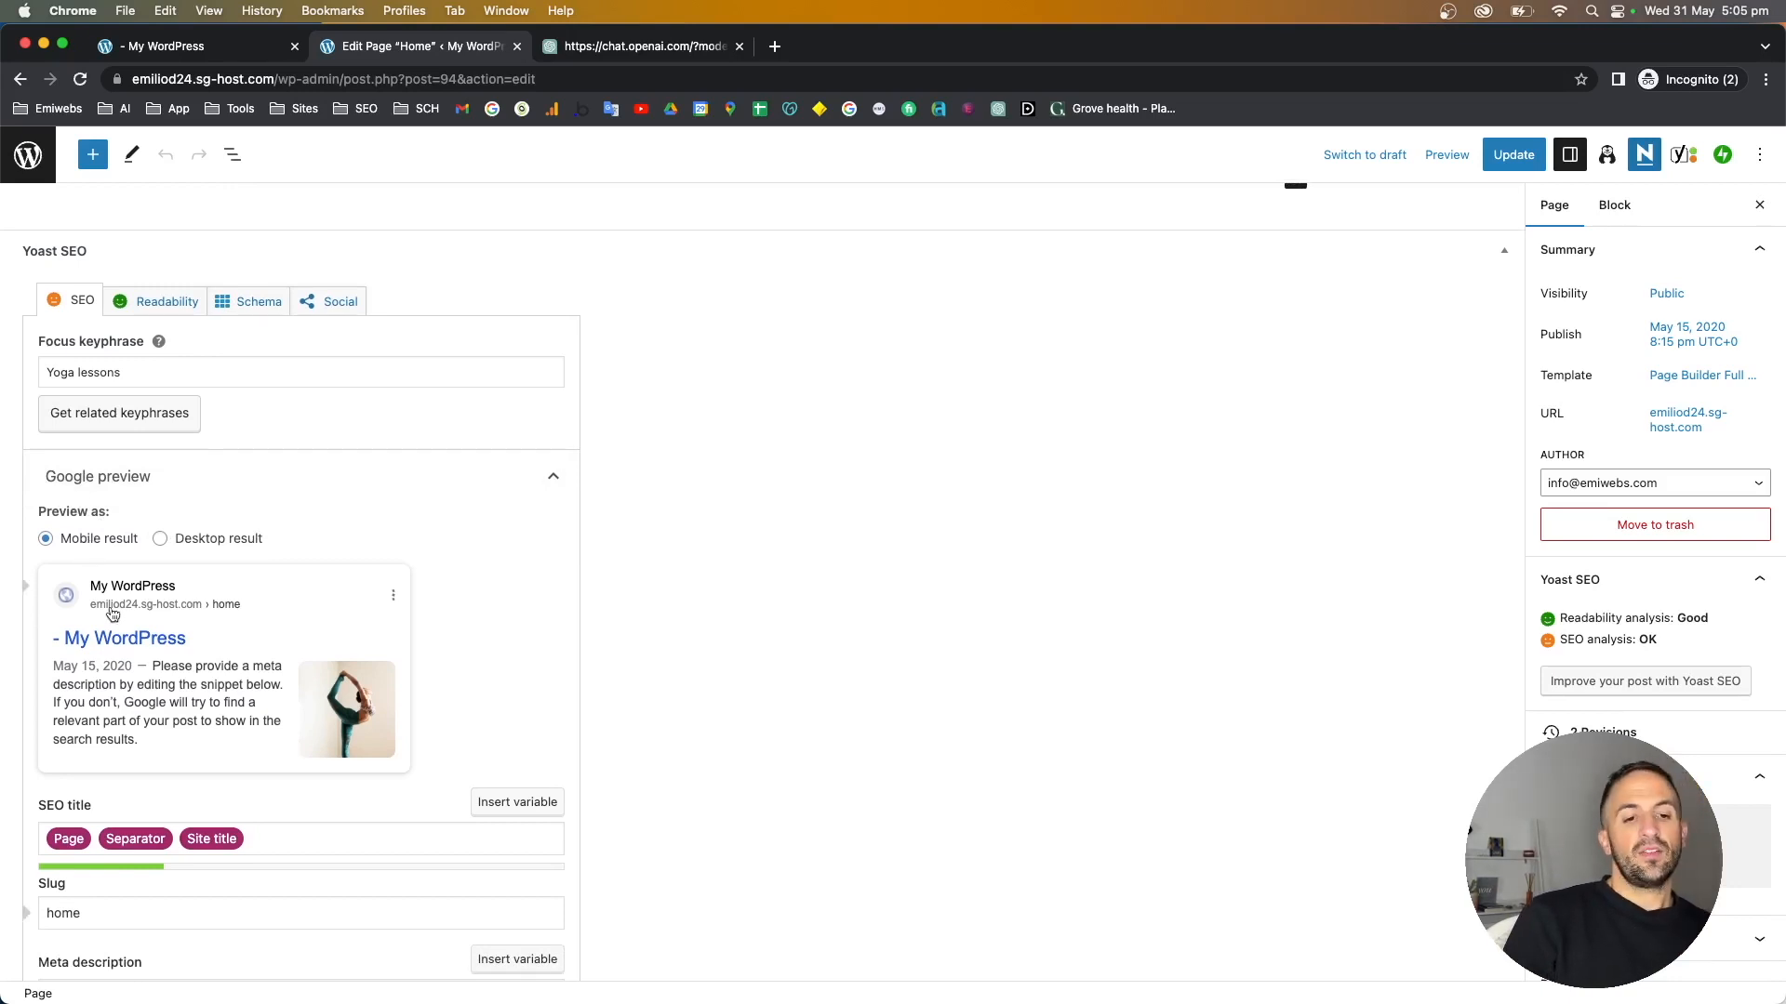
scroll(93, 539, down, 1)
scroll(121, 522, down, 1)
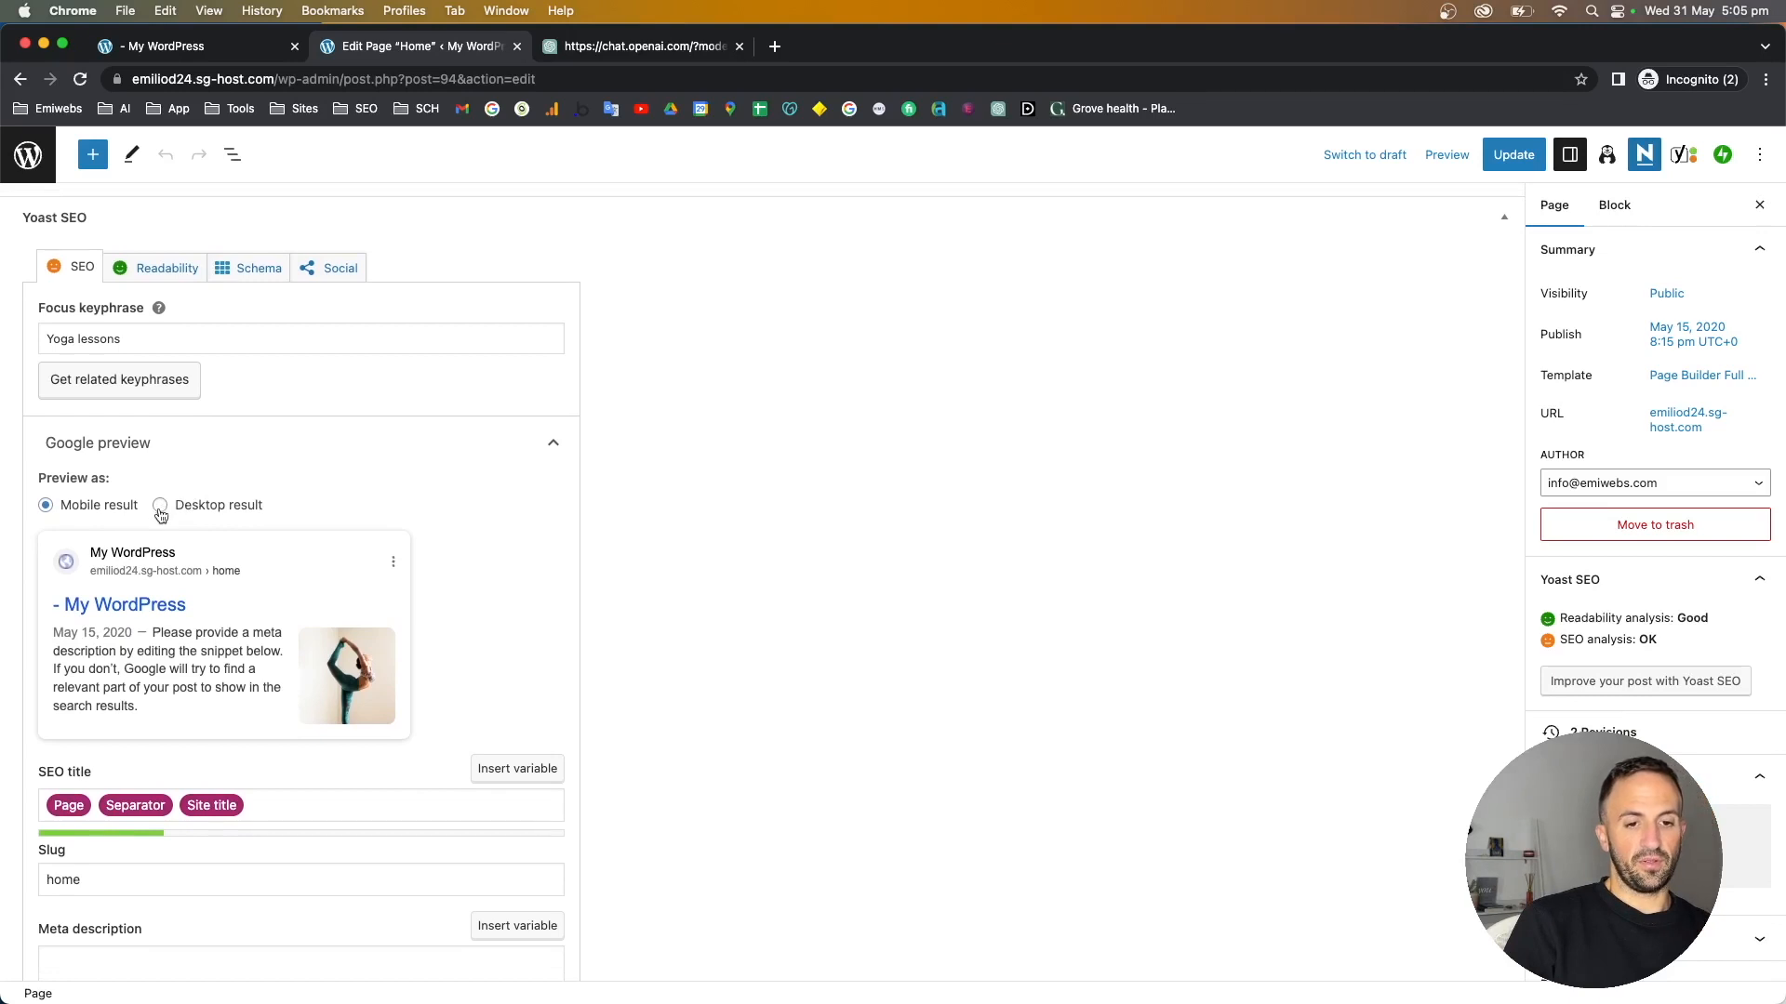
scroll(160, 515, down, 5)
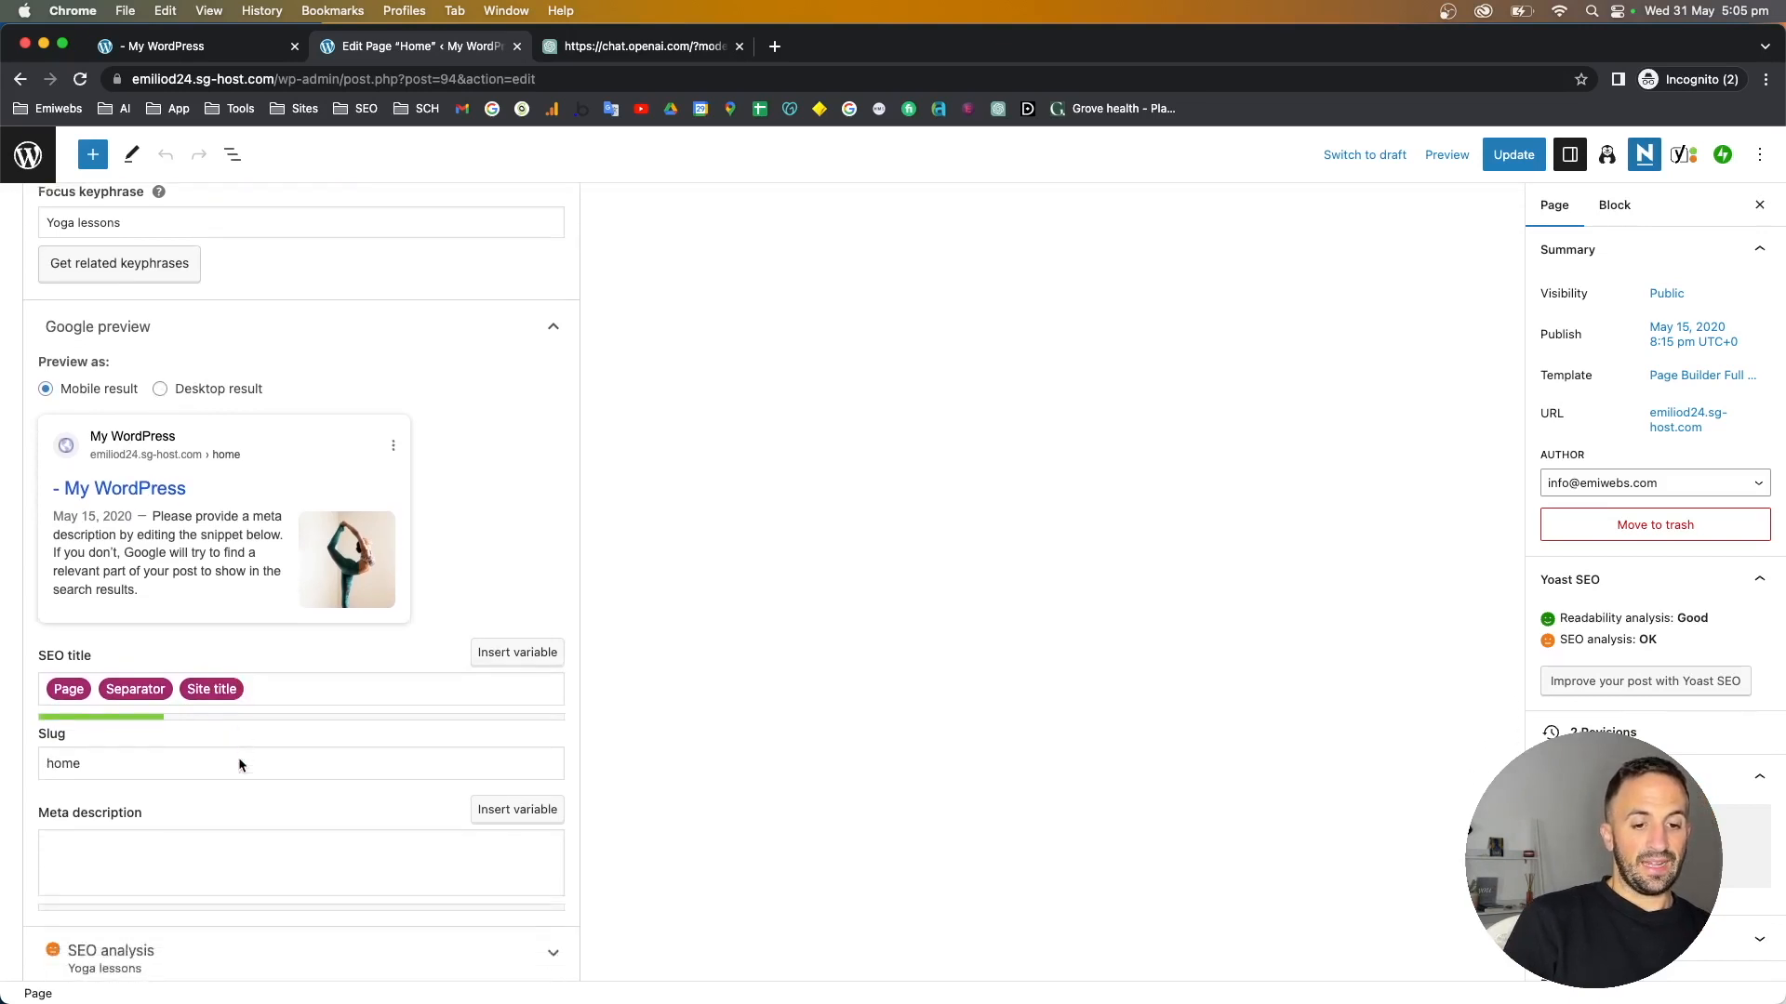
click(197, 377)
- Remove the Page, Separator and Site title variables from the SEO title and enter "Yoga Lessons" instead
click(260, 617)
key(super+a)
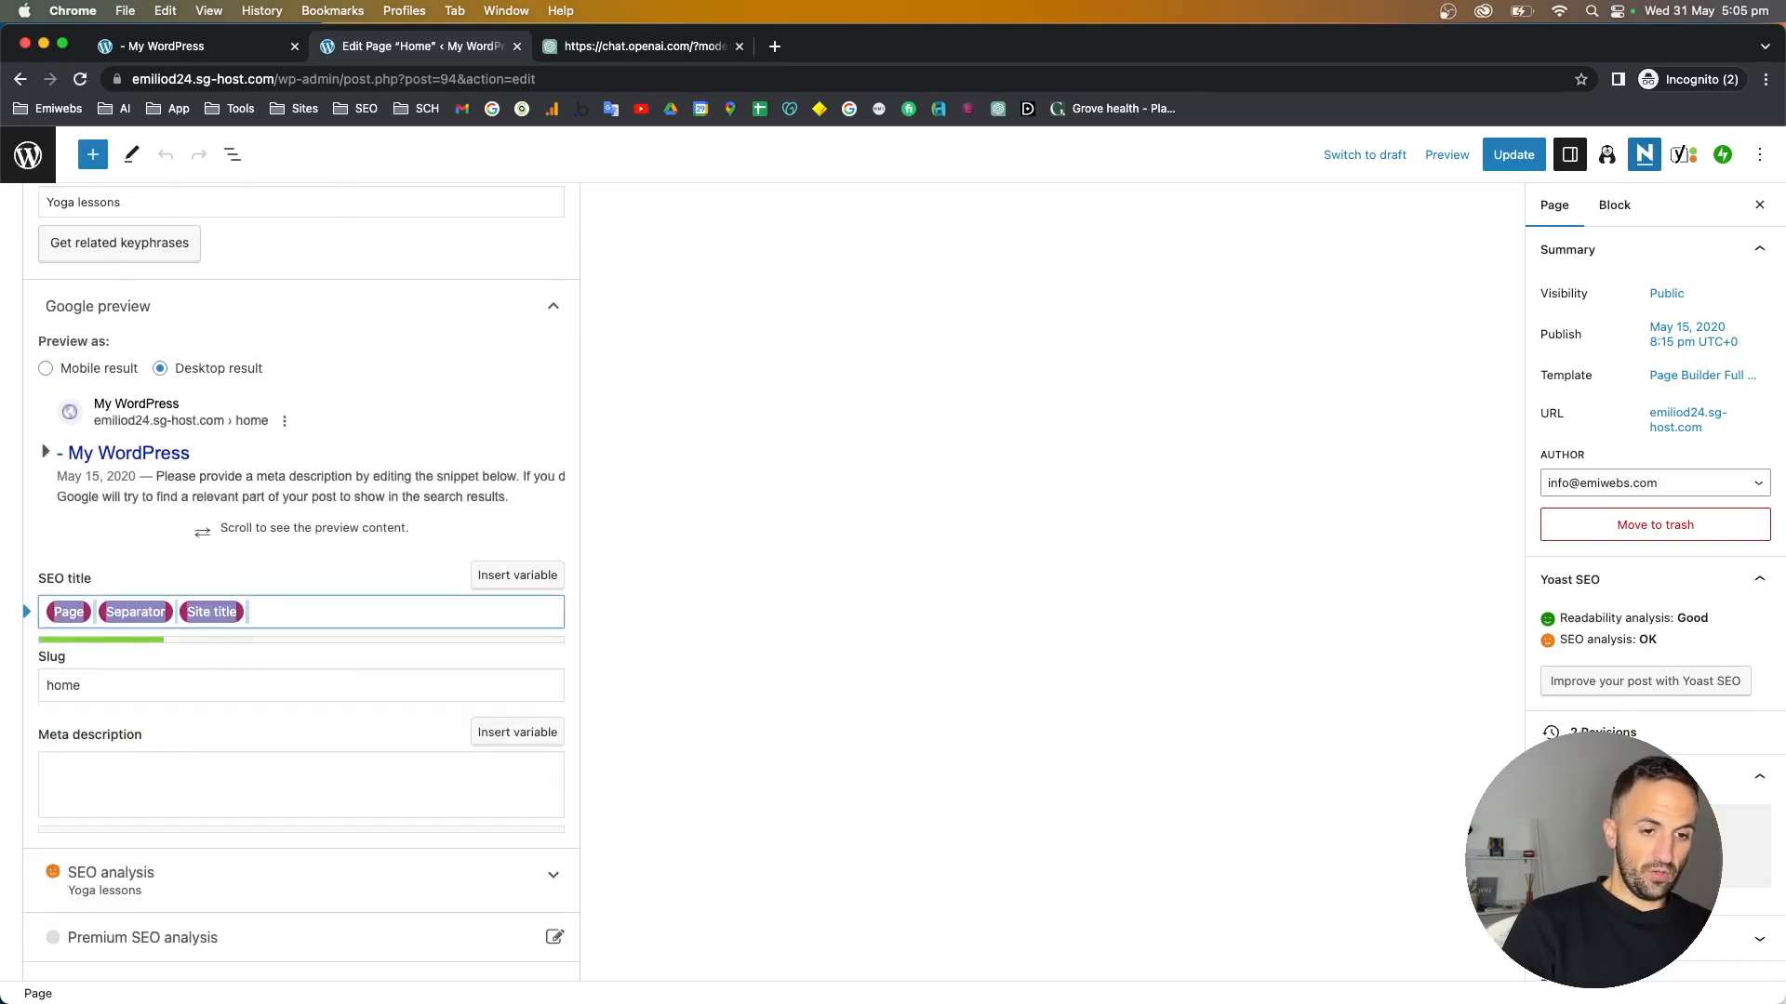
click(260, 617)
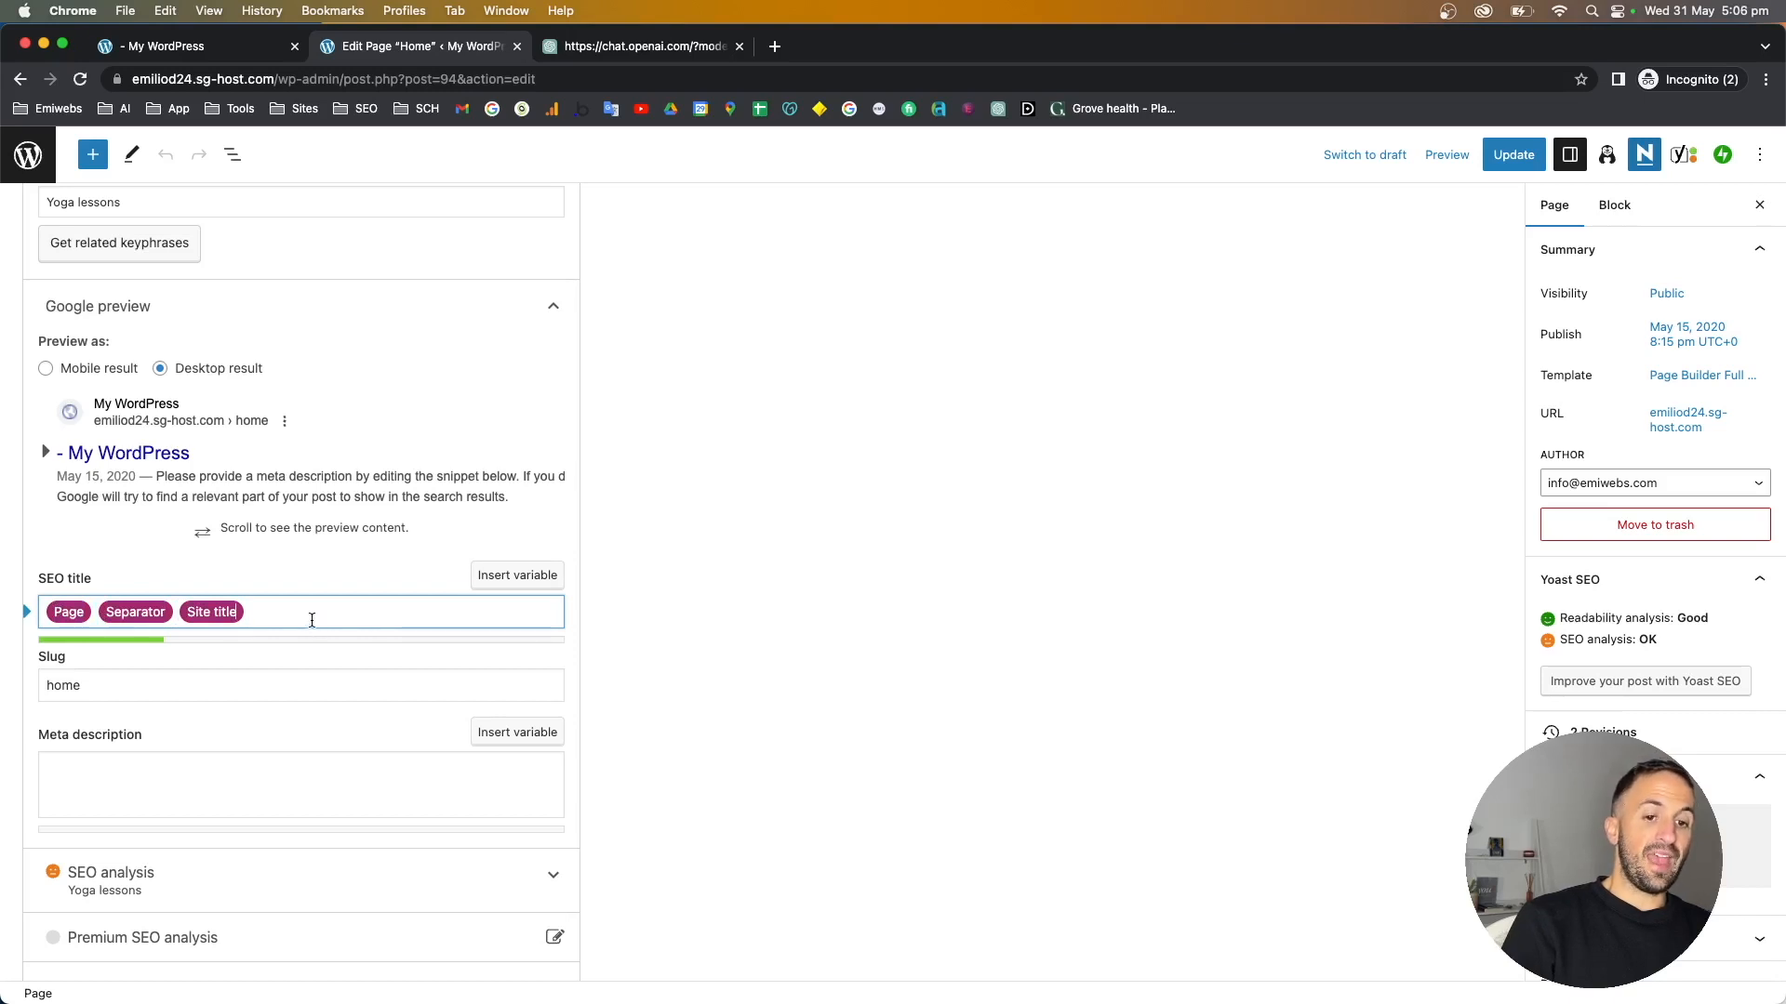
key(BackSpace)
key(BackSpace)
key(BackSpace)
key(BackSpace)
key(BackSpace)
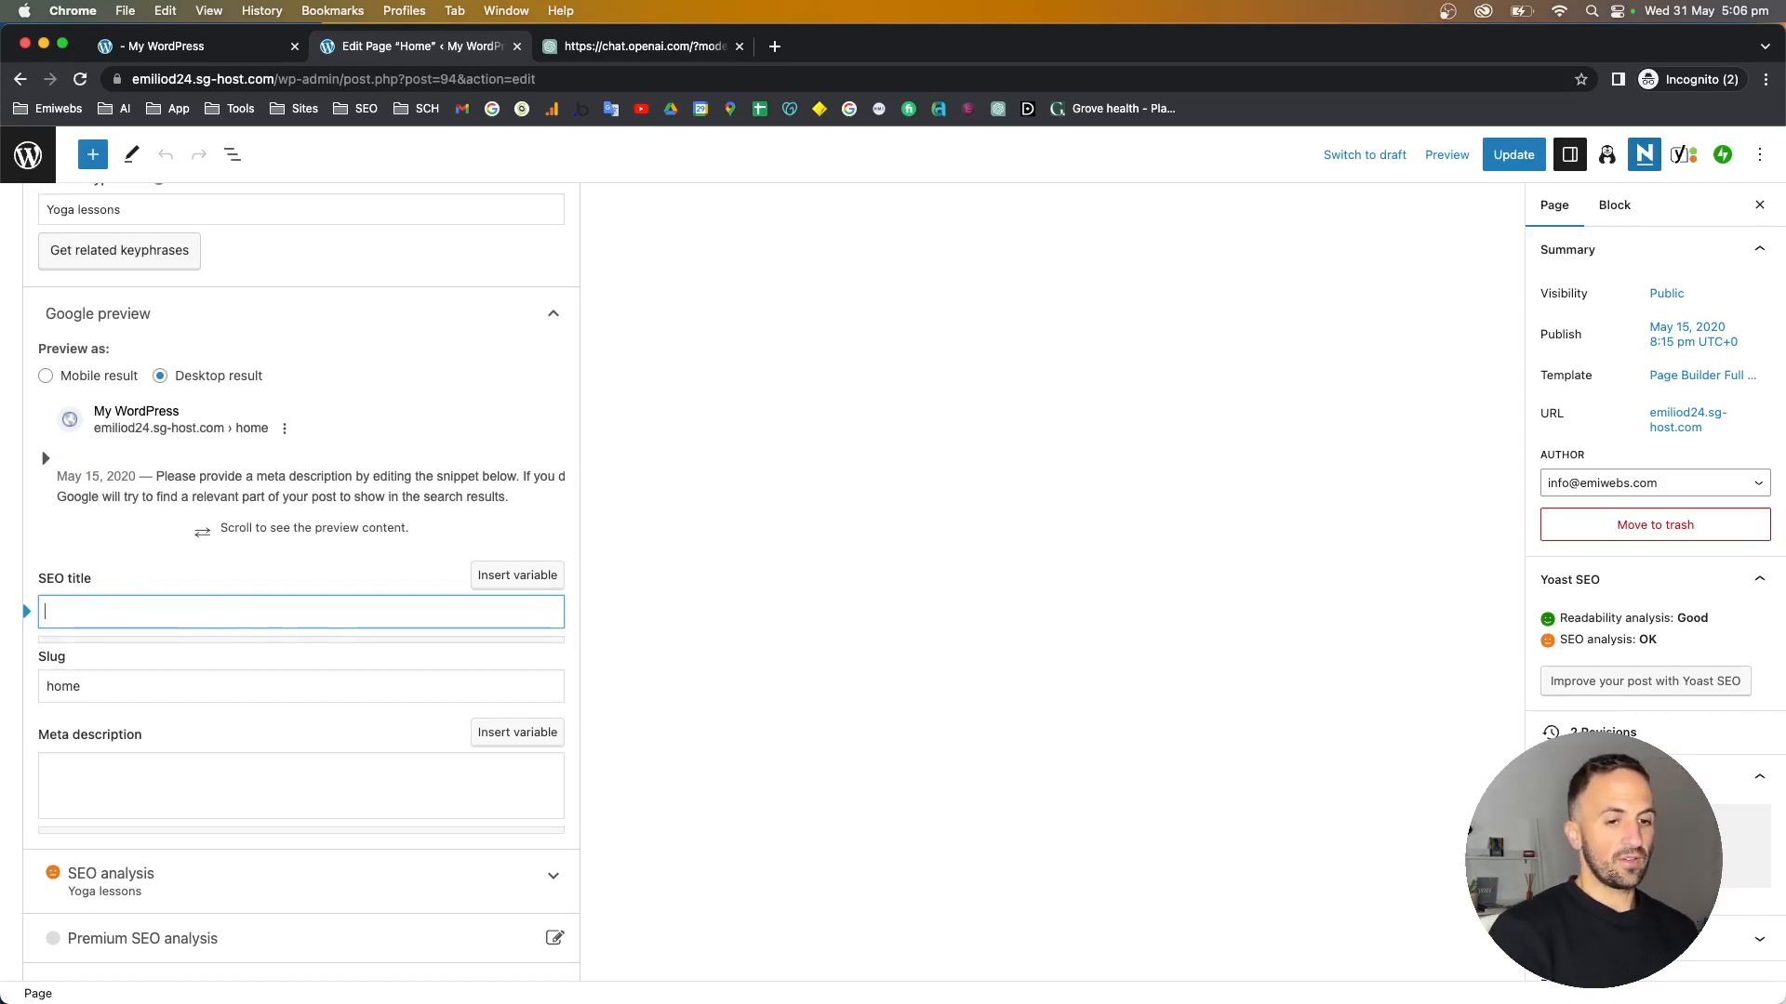
text(YO)
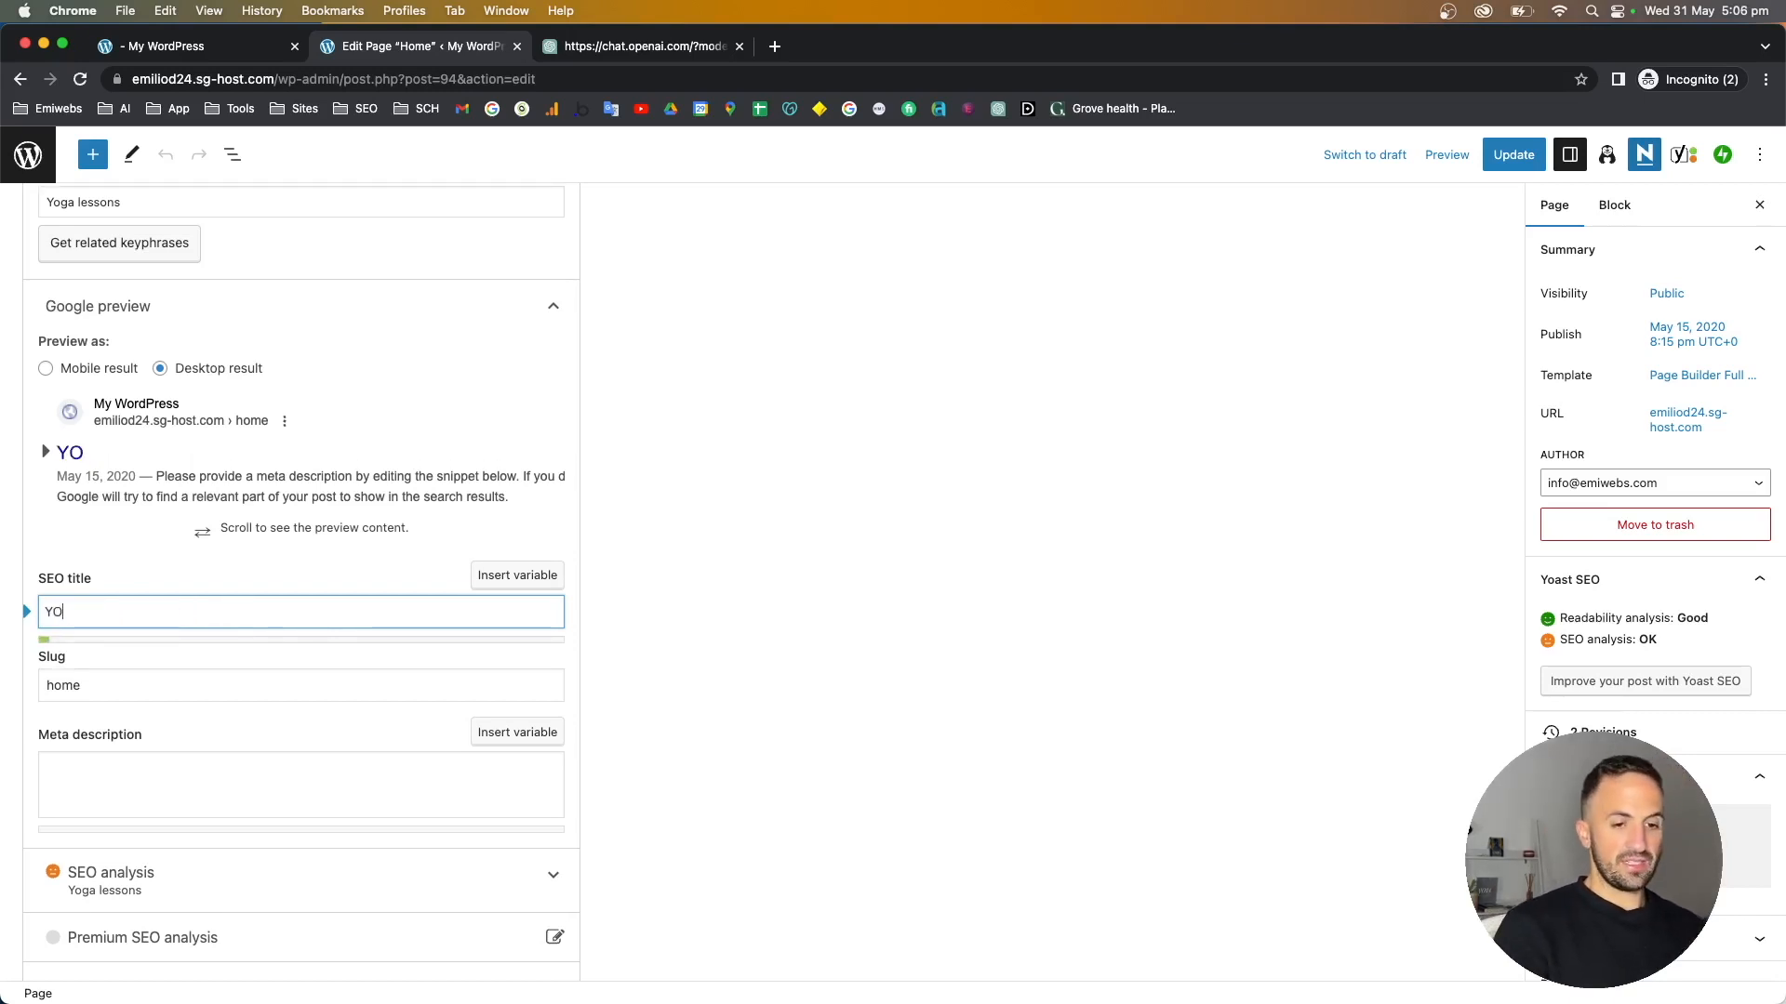
key(BackSpace)
text(oga Lessons)
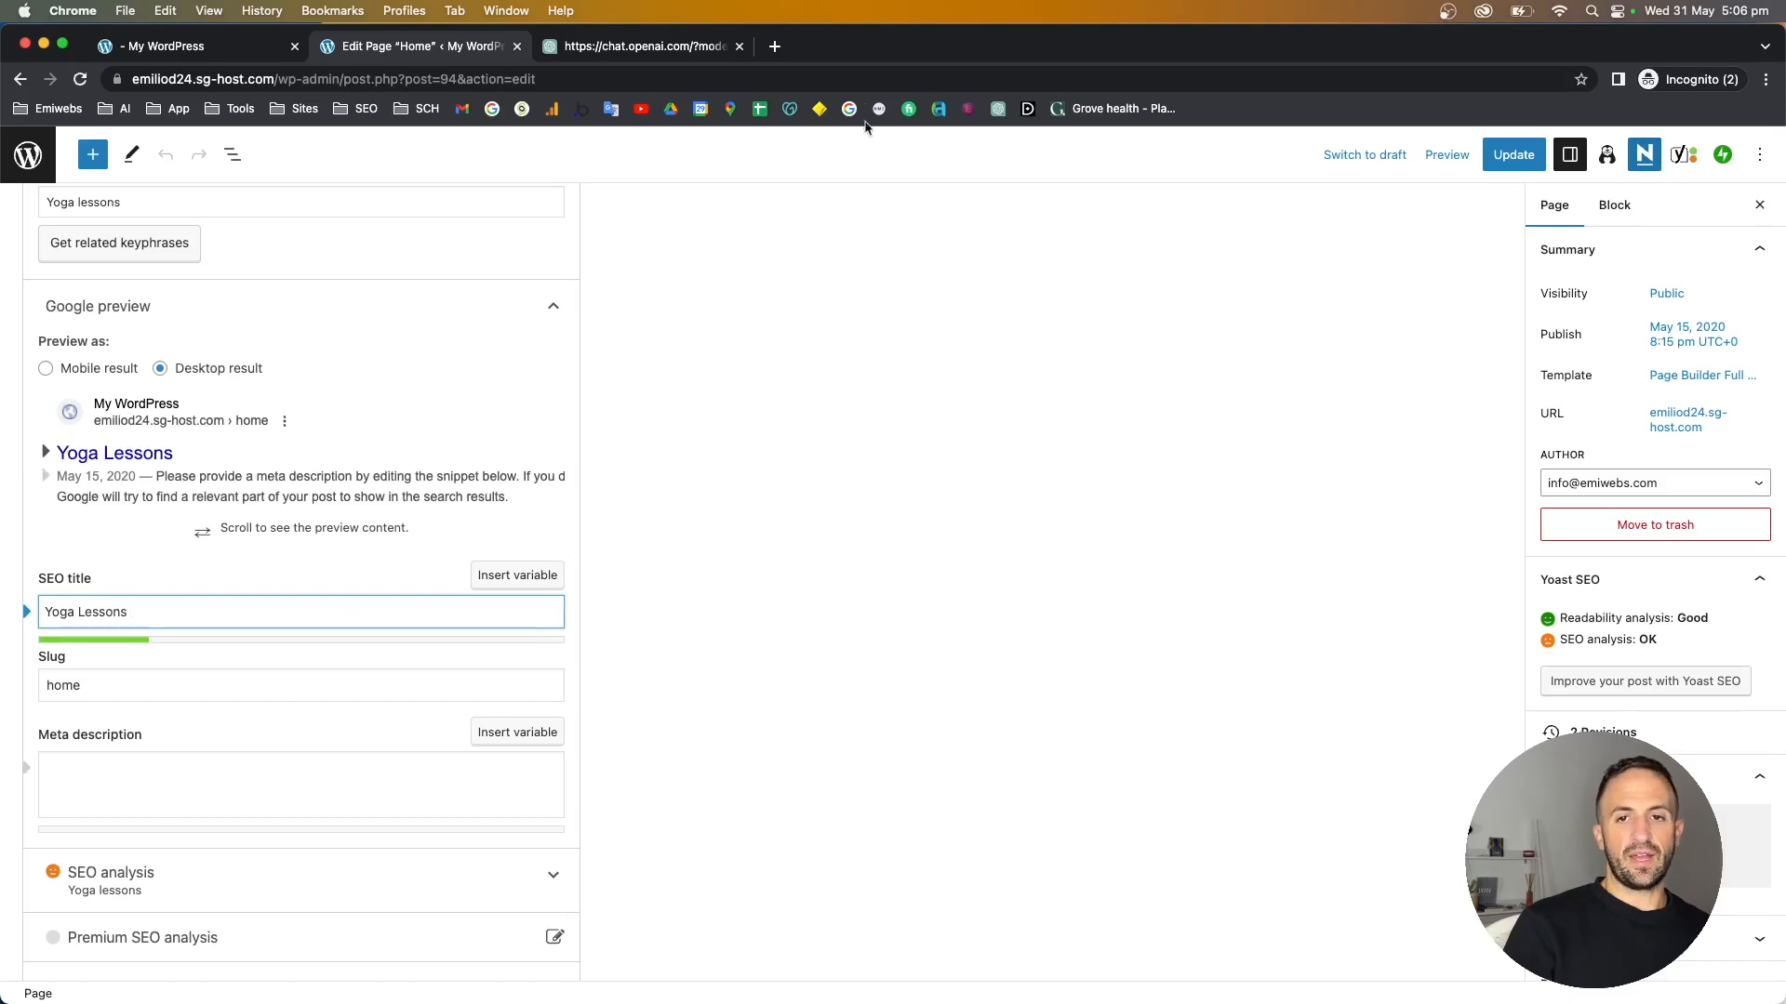
- Search Google for "Yoga lessons" in a new tab and view the related search suggestions
click(775, 47)
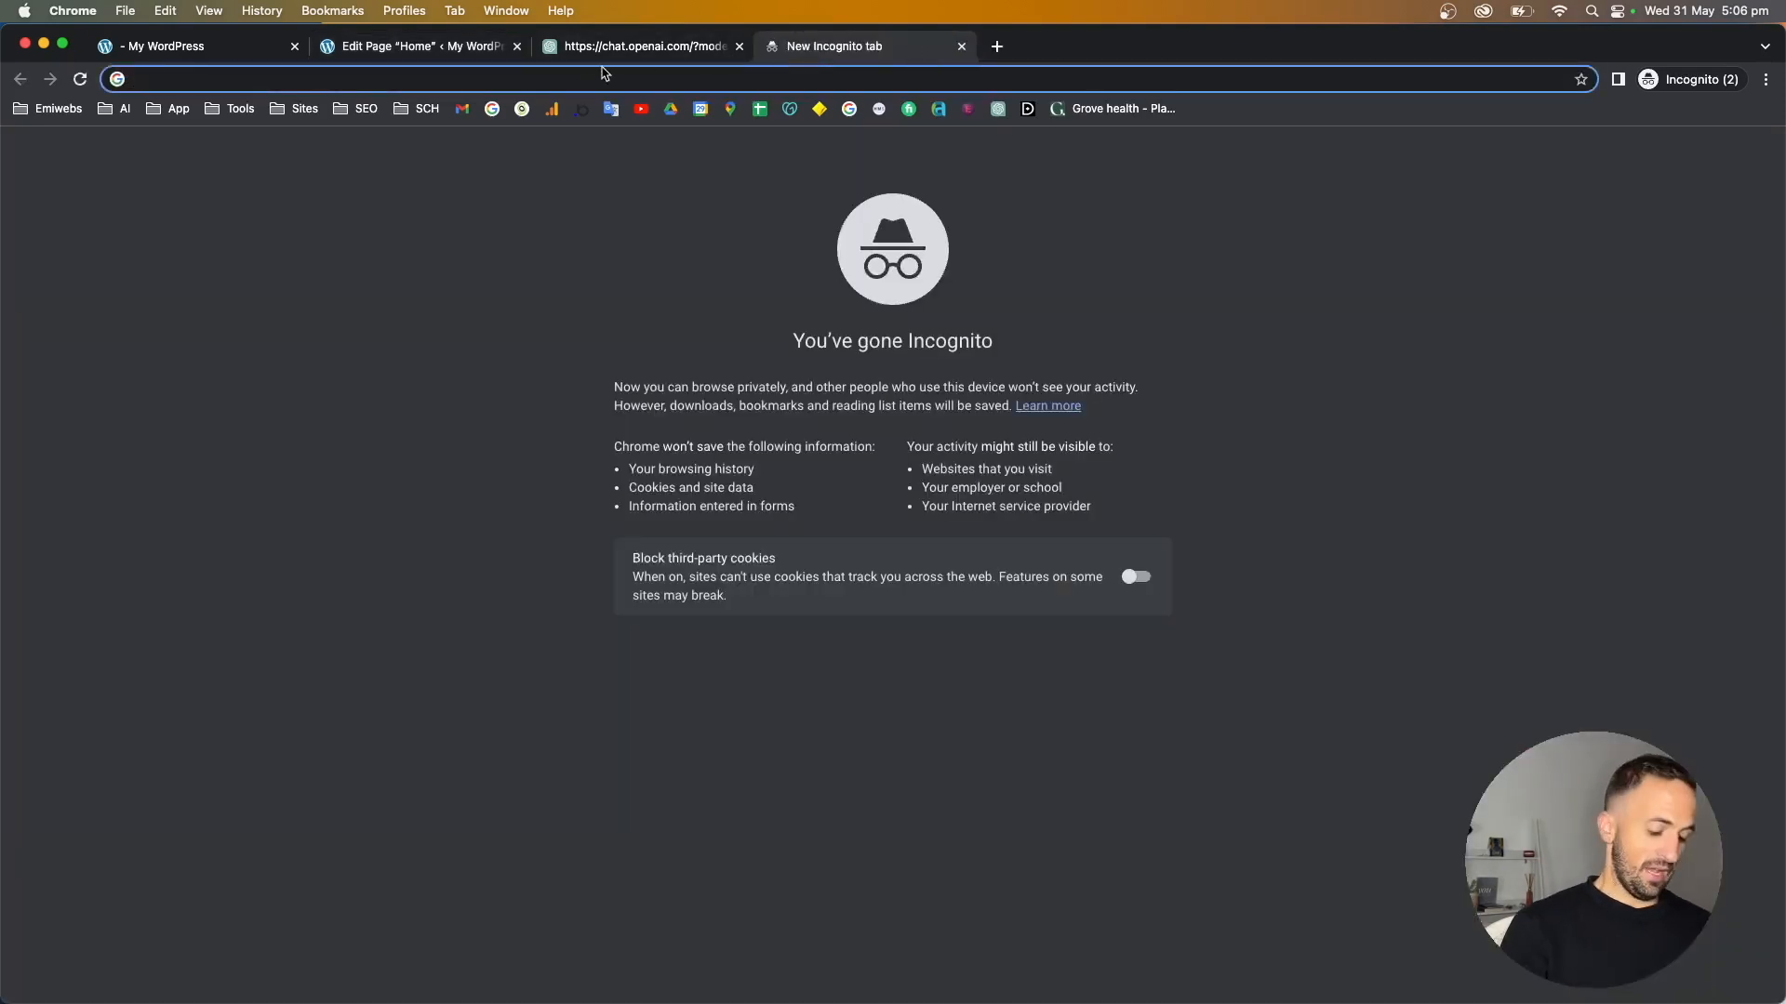
text(Yoga lessons)
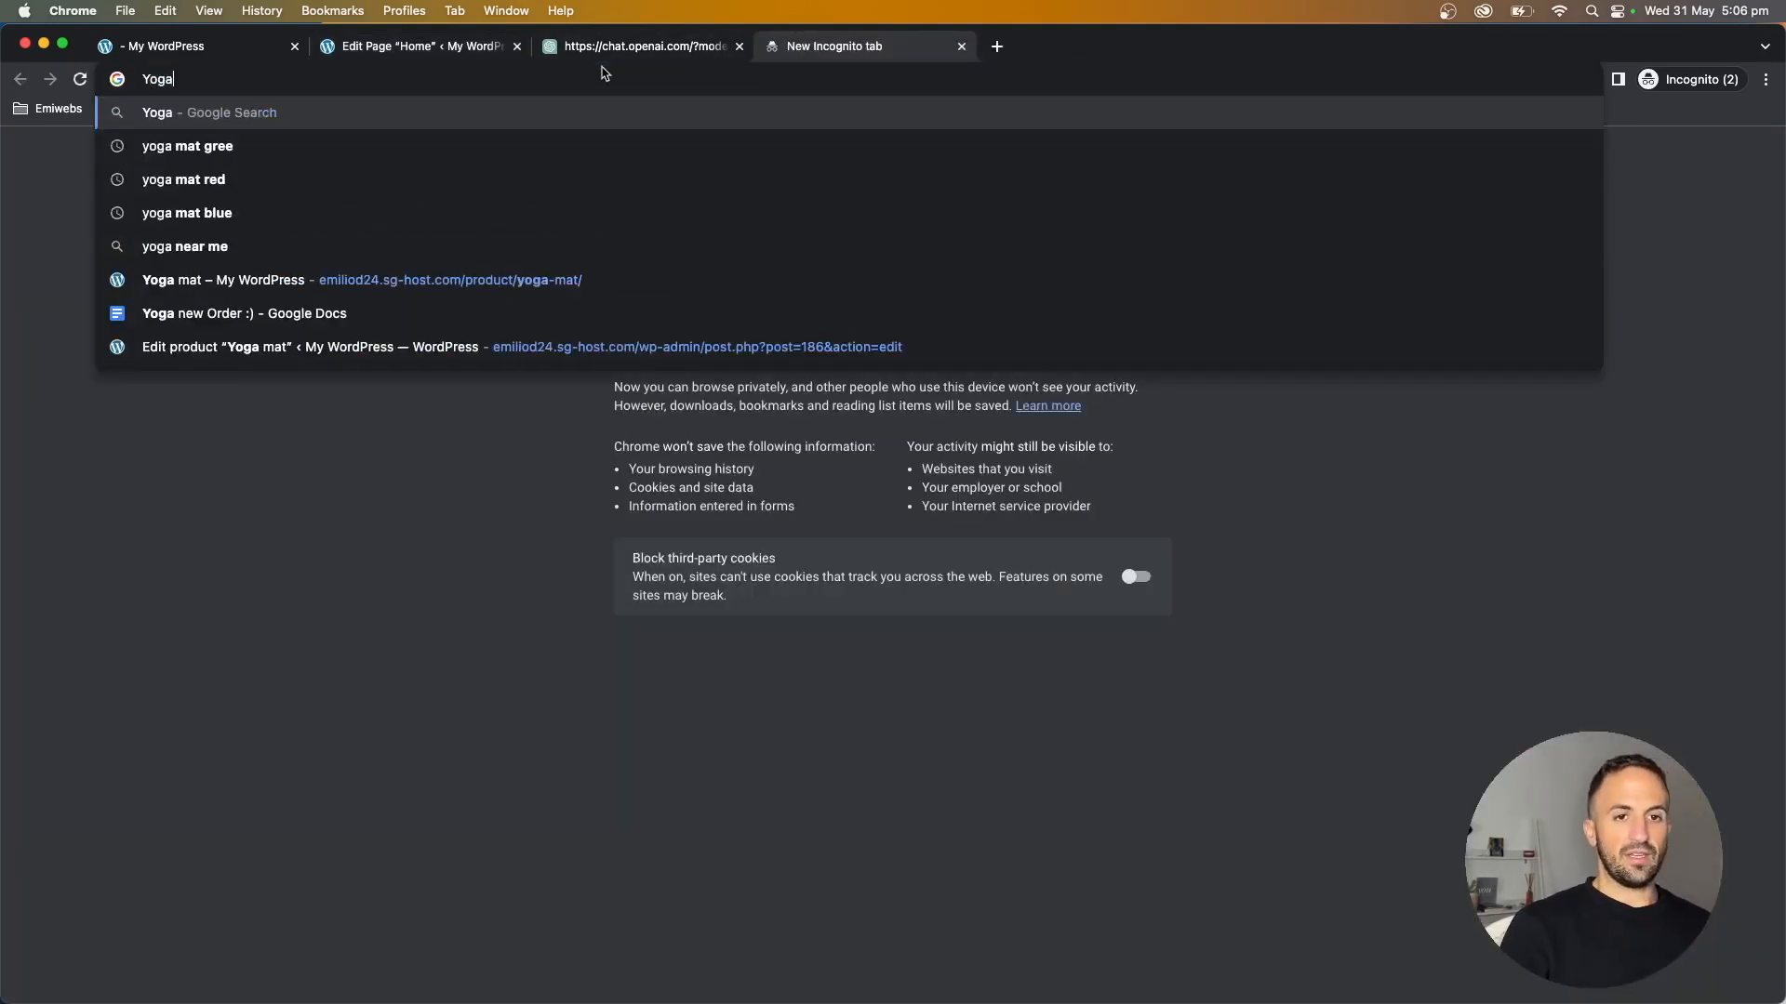
key(Return)
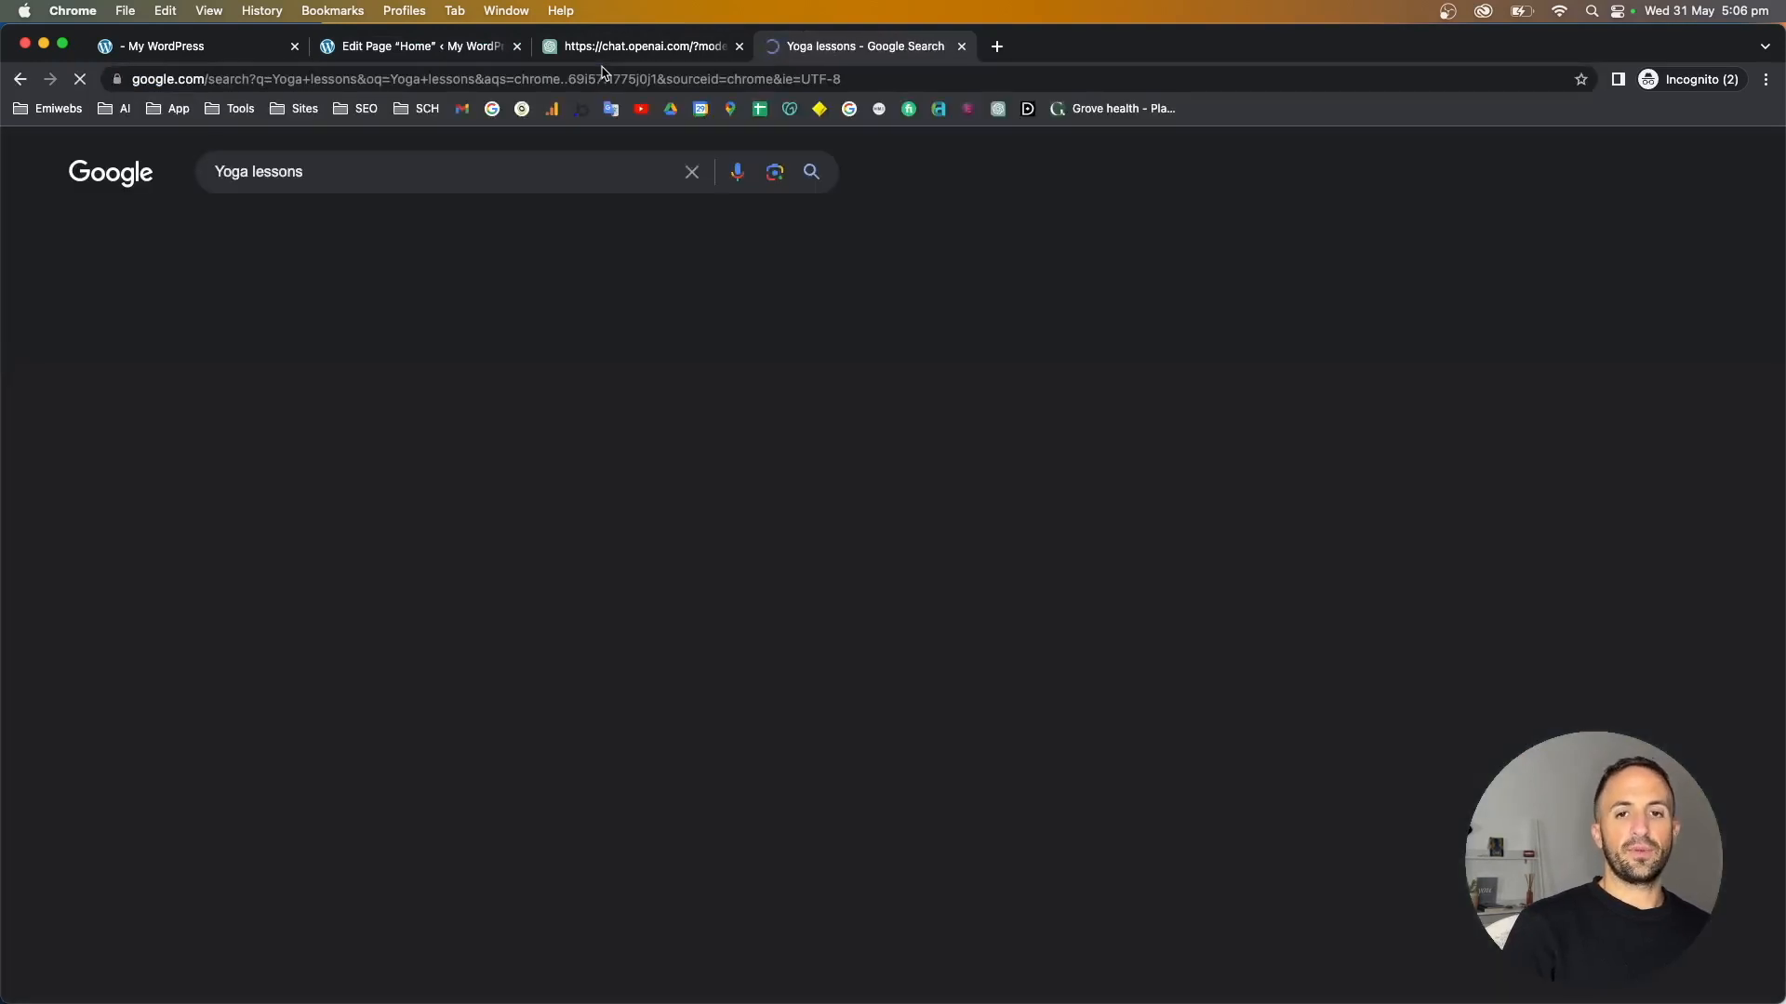
click(374, 171)
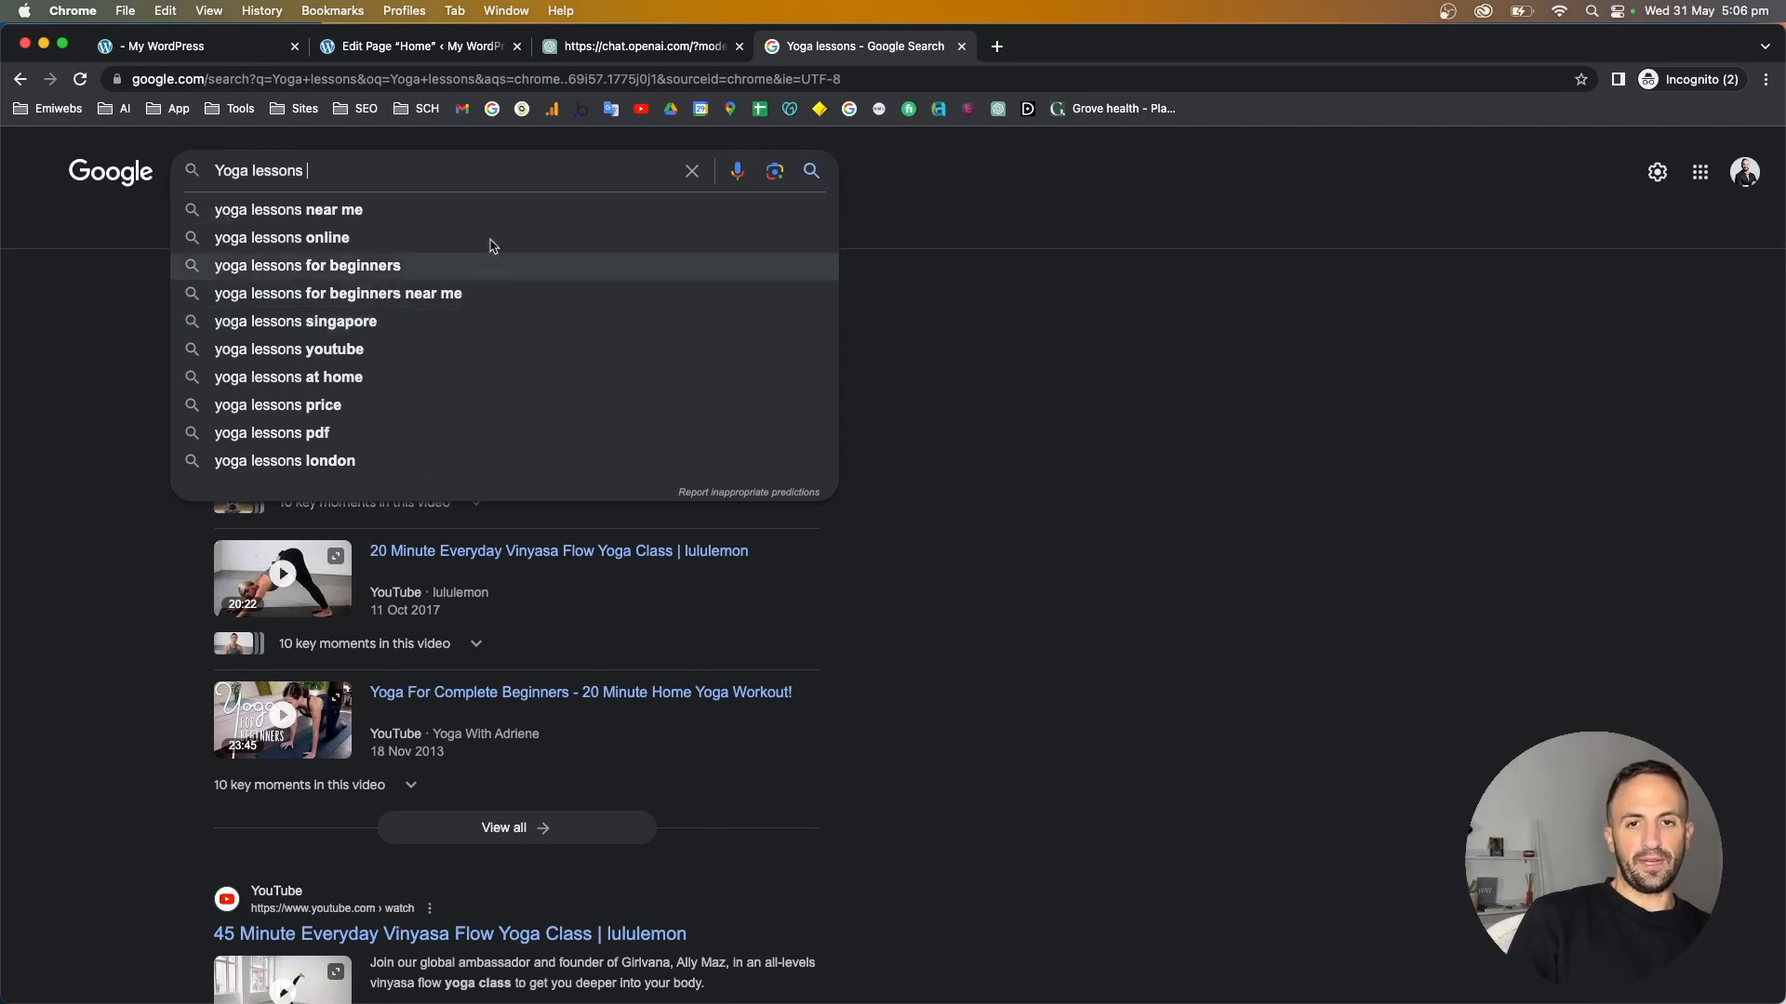
- Switch to ChatGPT, send the prompt "SEO Title Yoga lessons" and follow up with "Shorter"
click(644, 49)
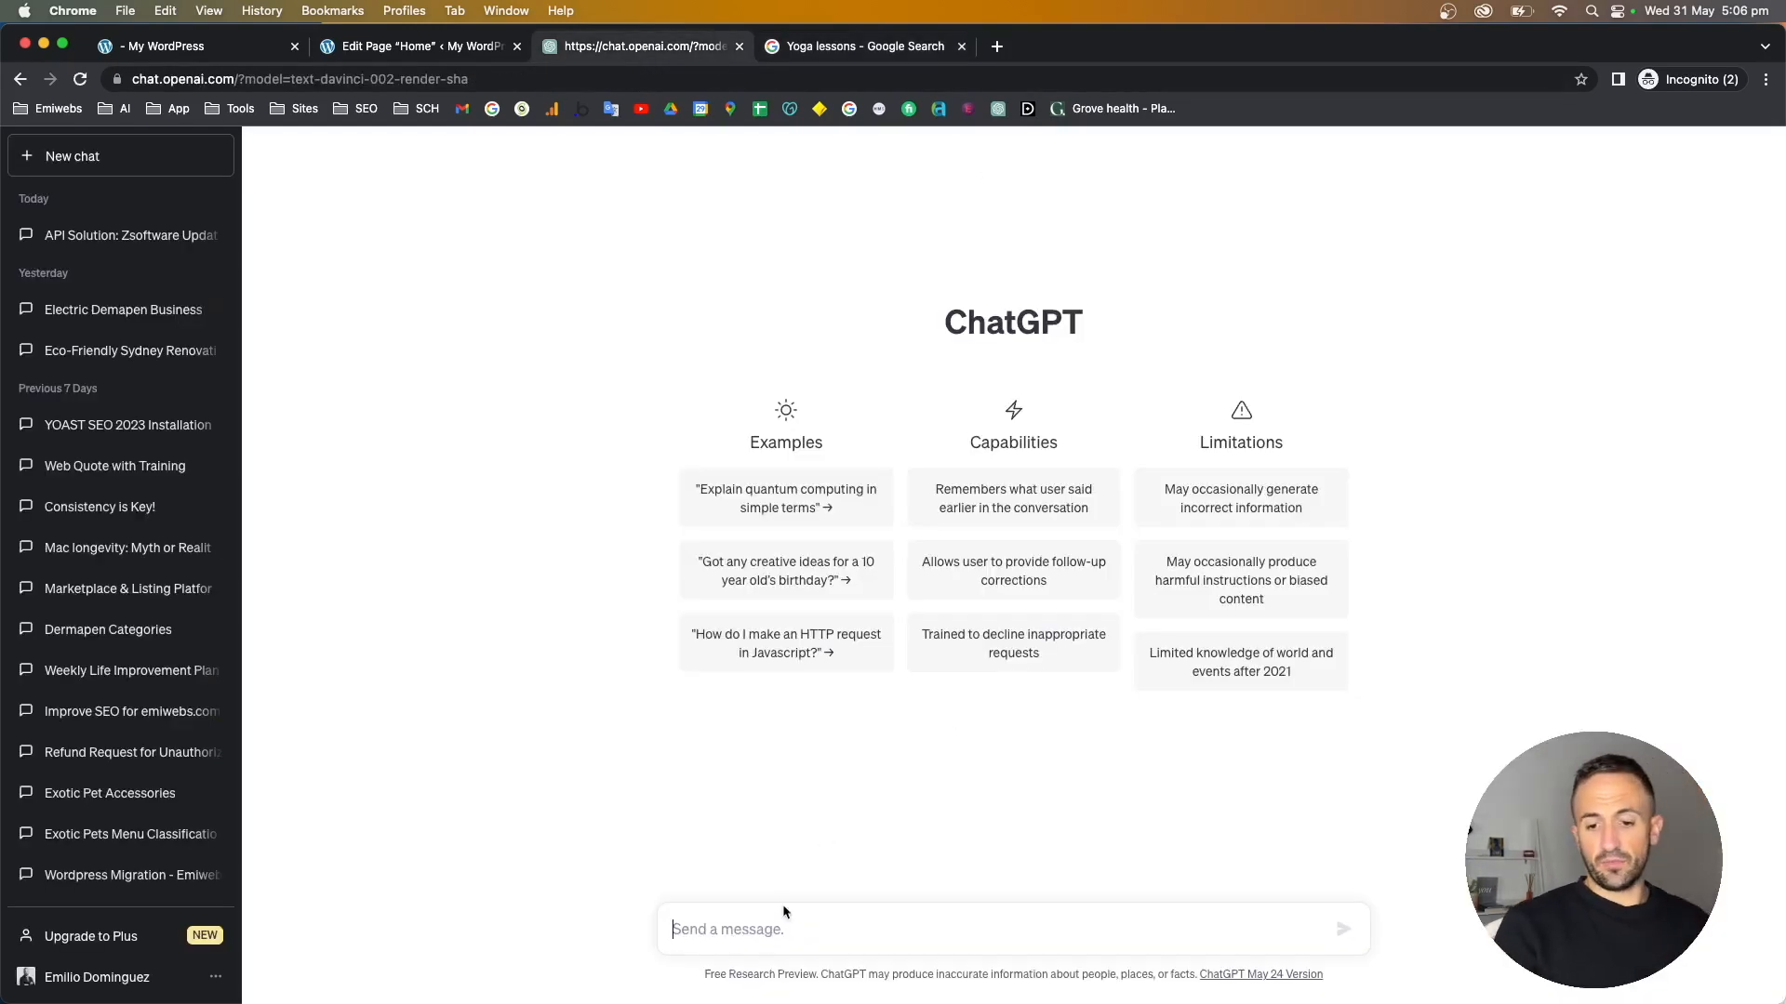
text(SEo)
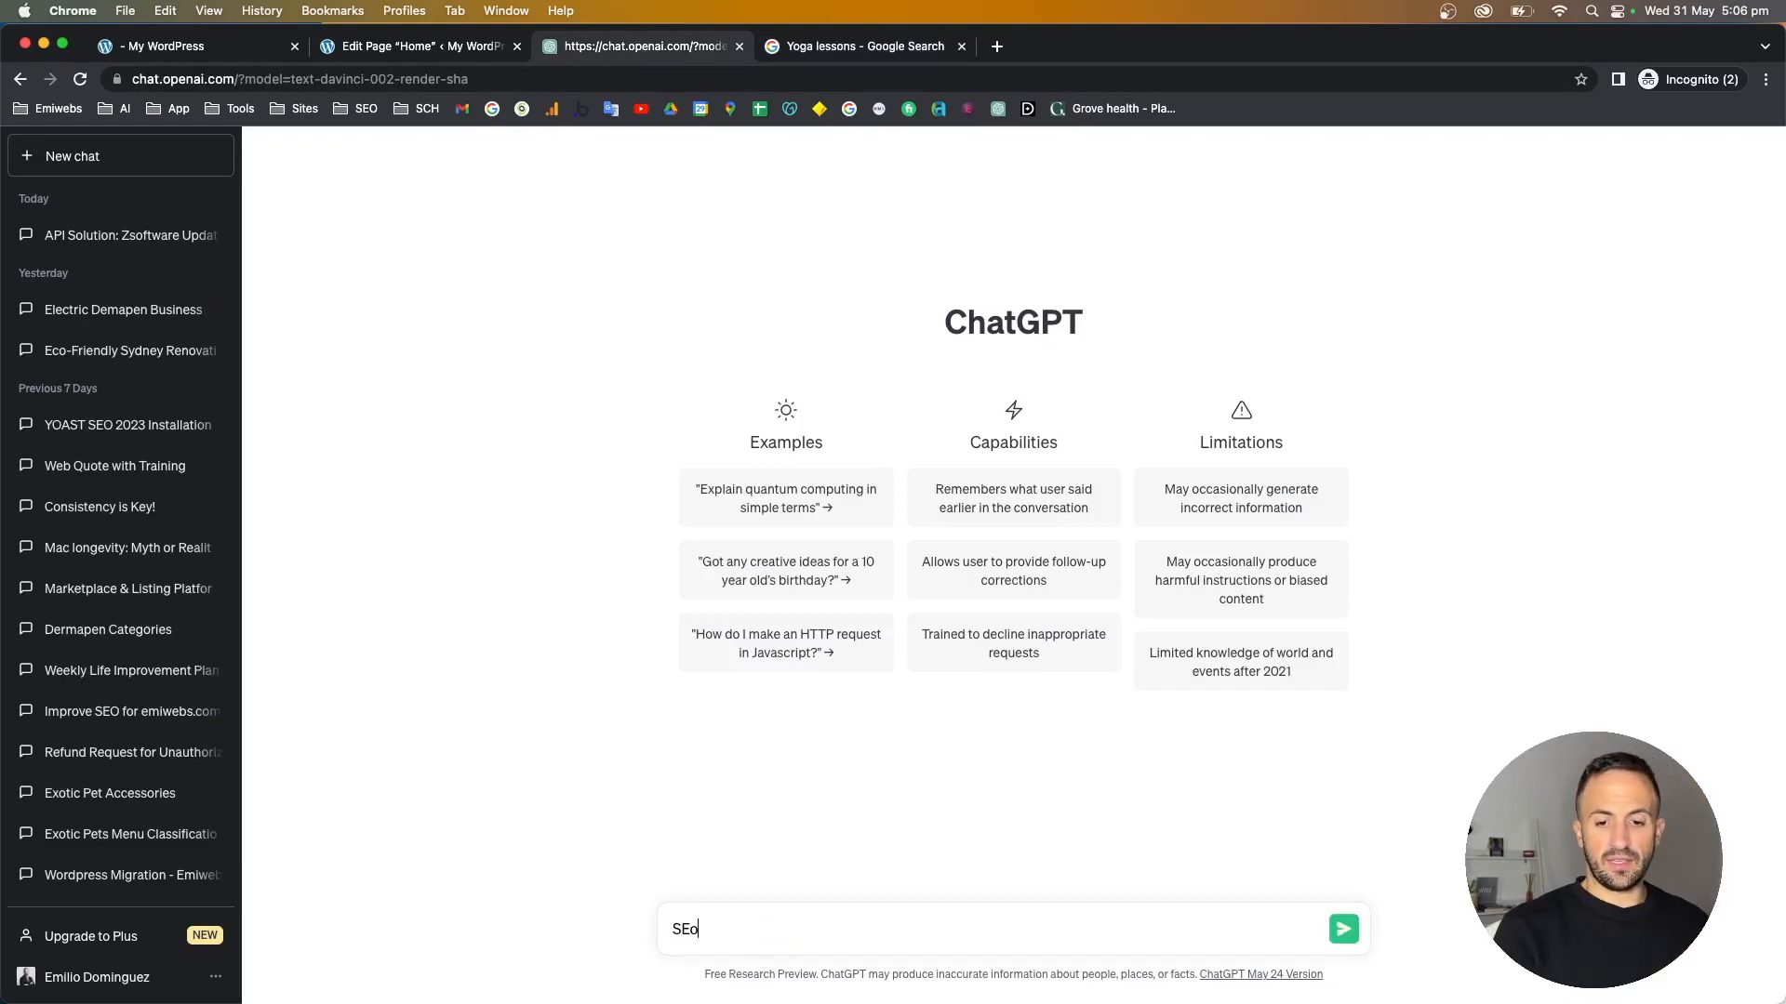
text( Ti)
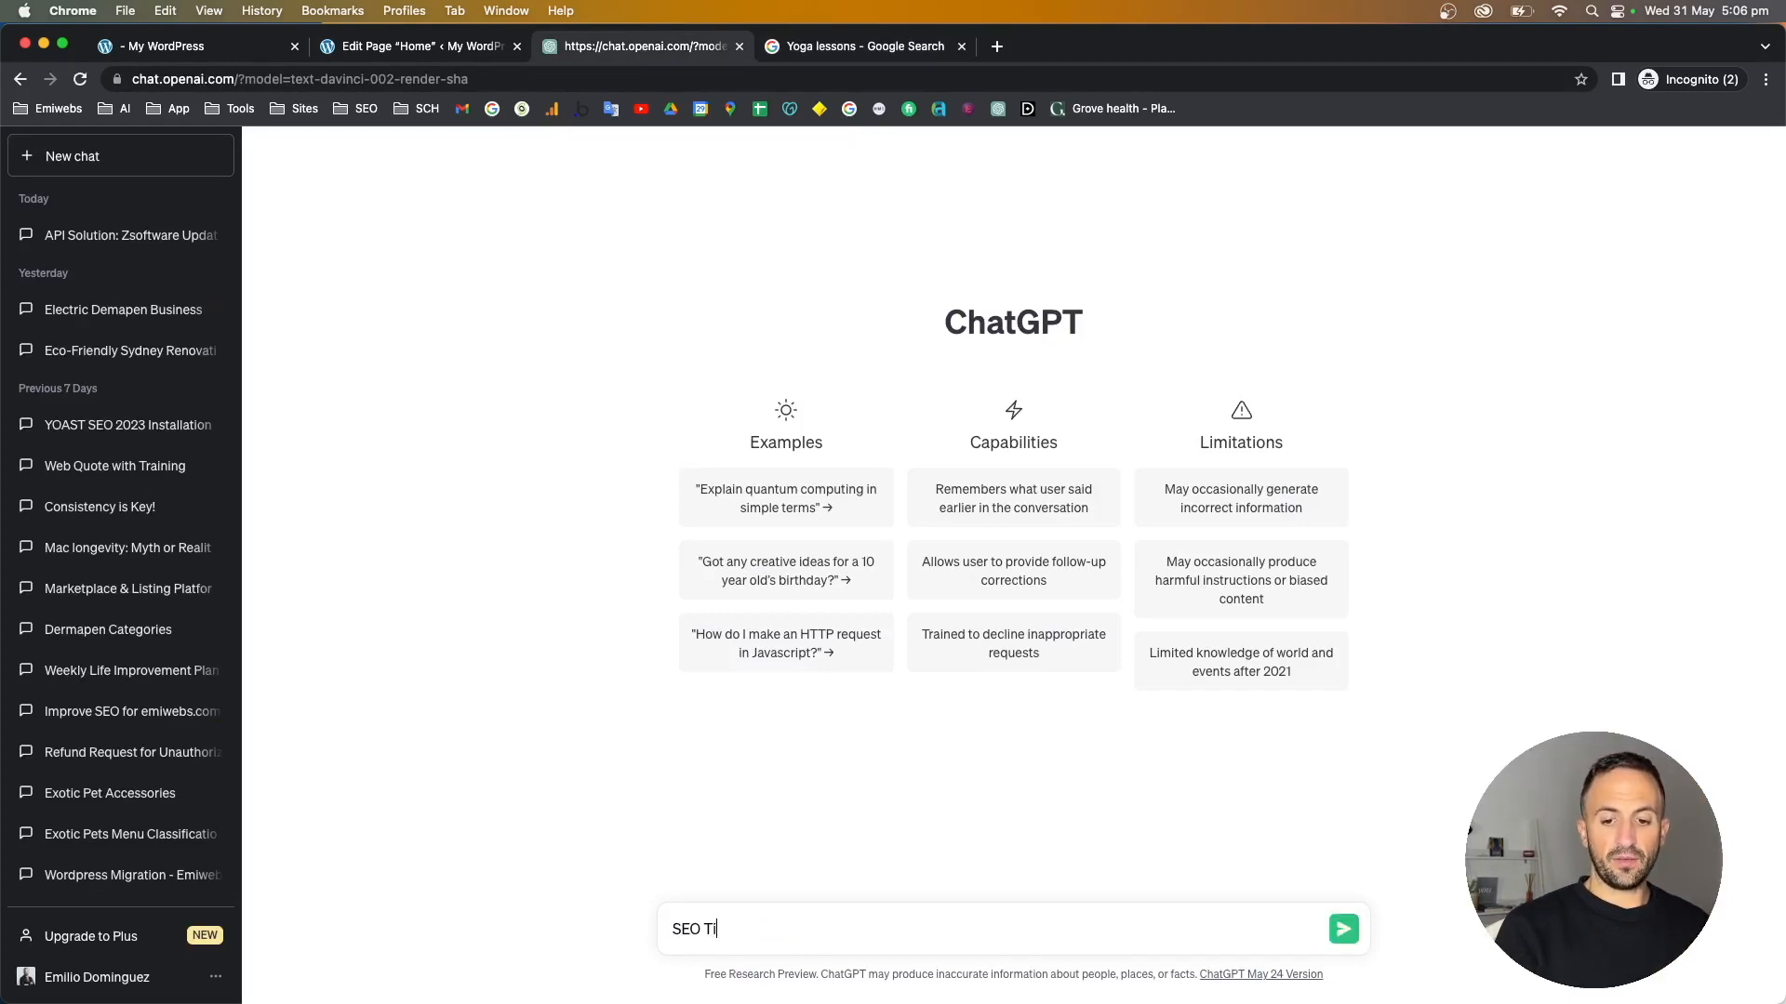
text(tle Yoga lessons)
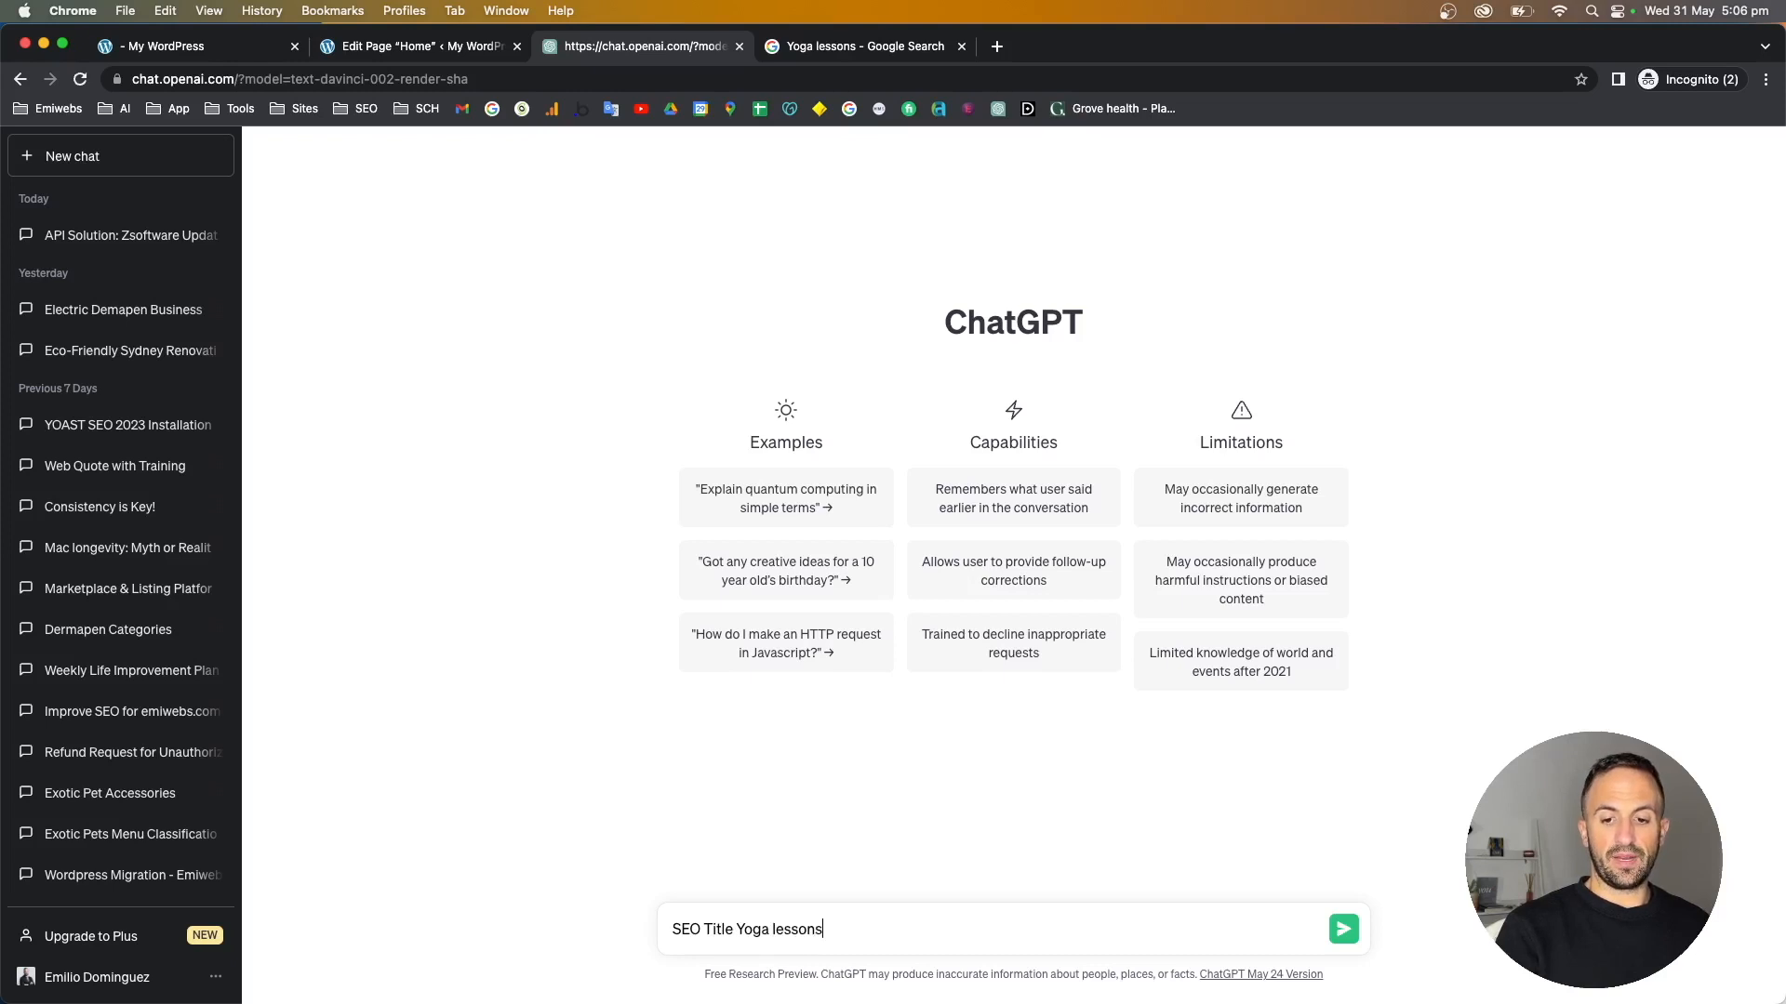
key(Return)
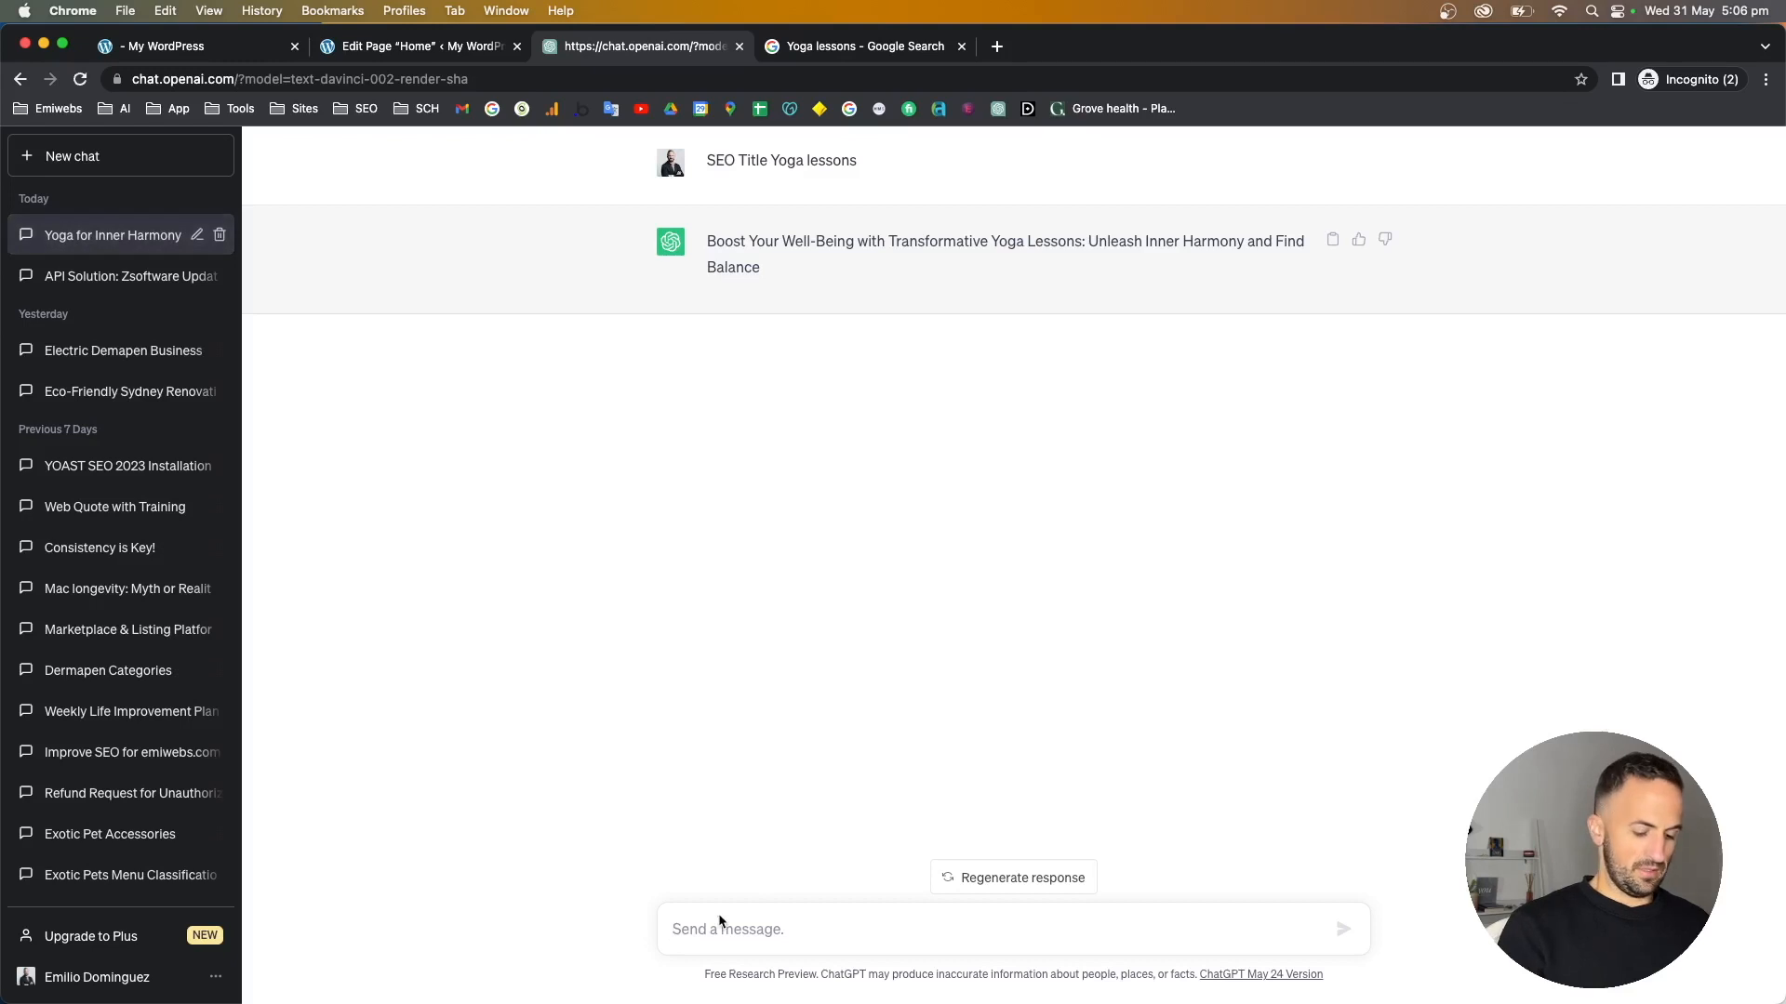
text(Shorter)
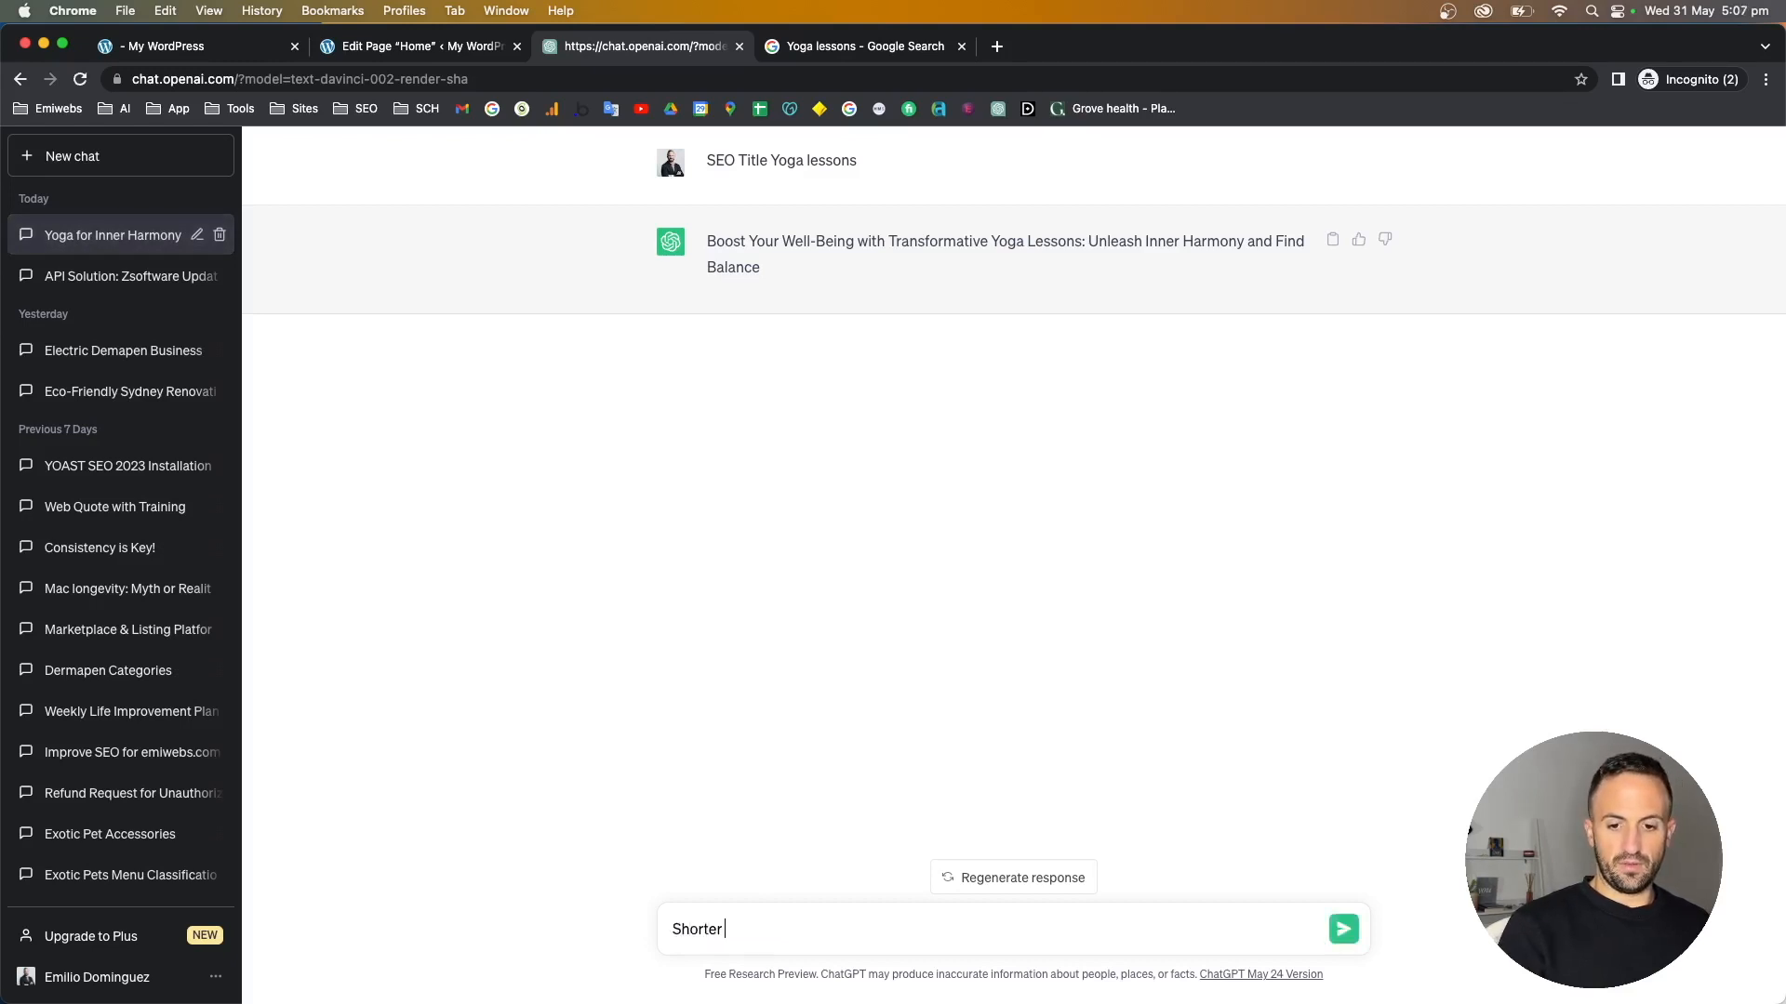
key(Return)
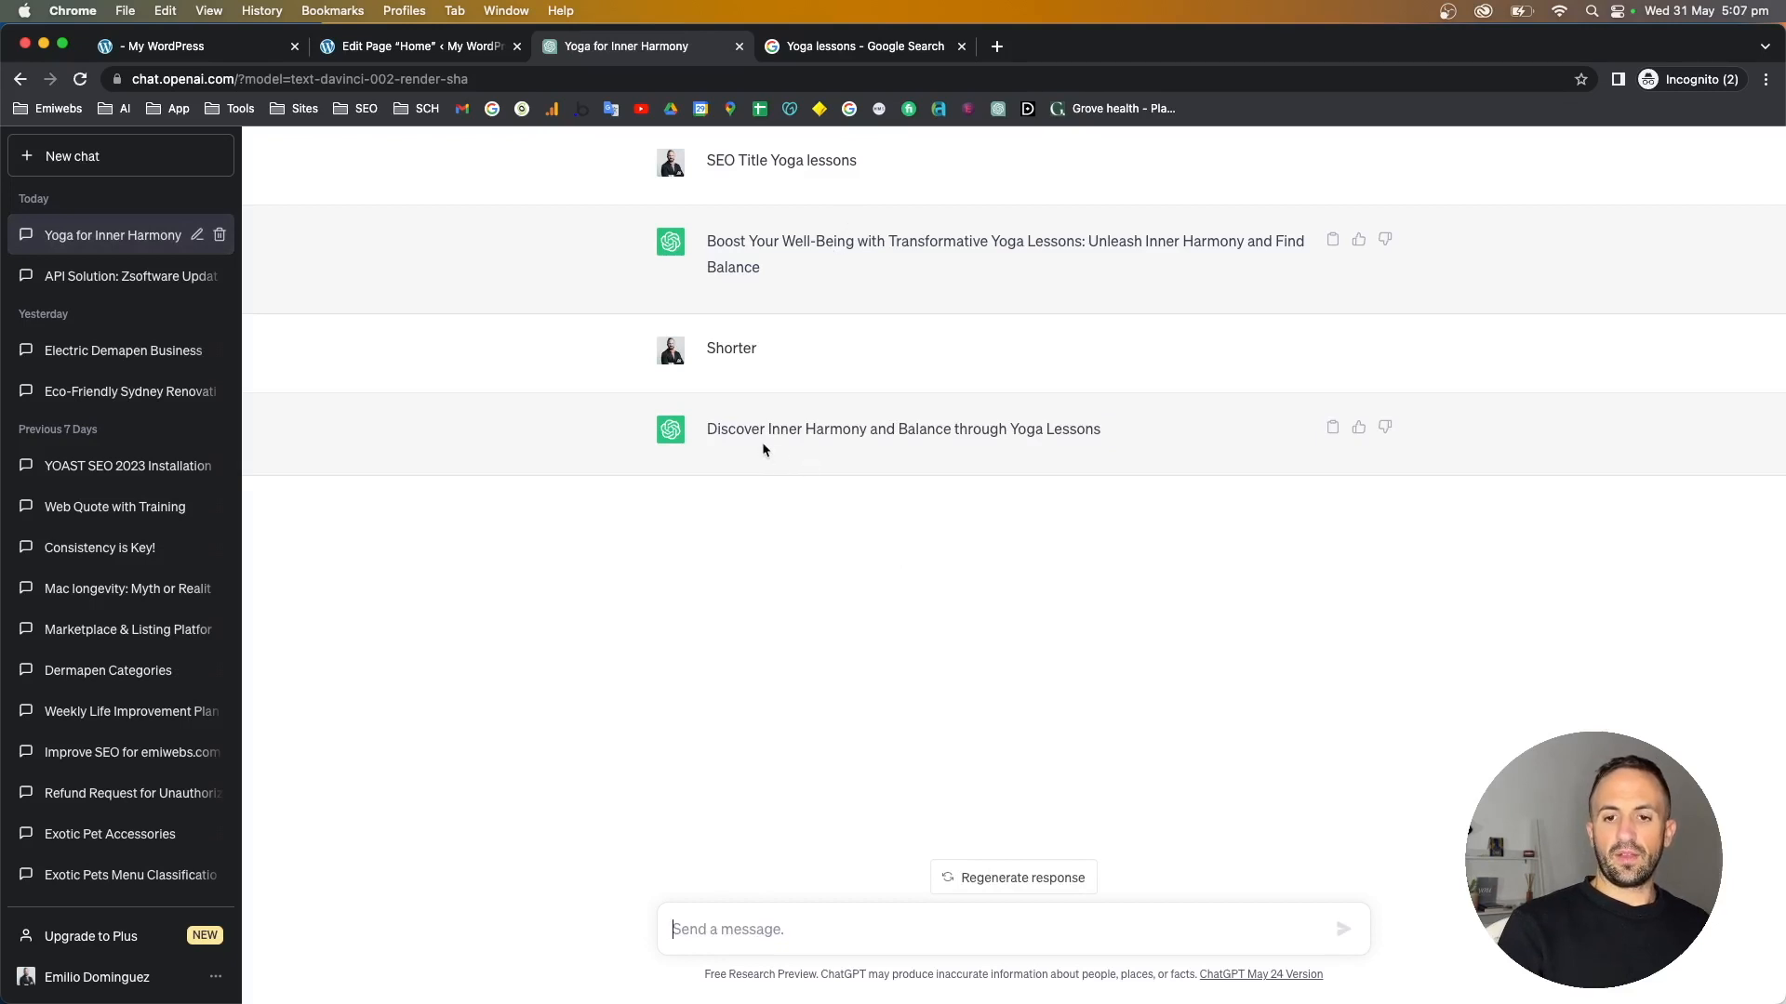
- Copy ChatGPT's "Discover Inner Harmony and Balance through Yoga Lessons" and use it as the SEO title of the WordPress Home page
triple_click(778, 439)
key(super+c)
click(479, 54)
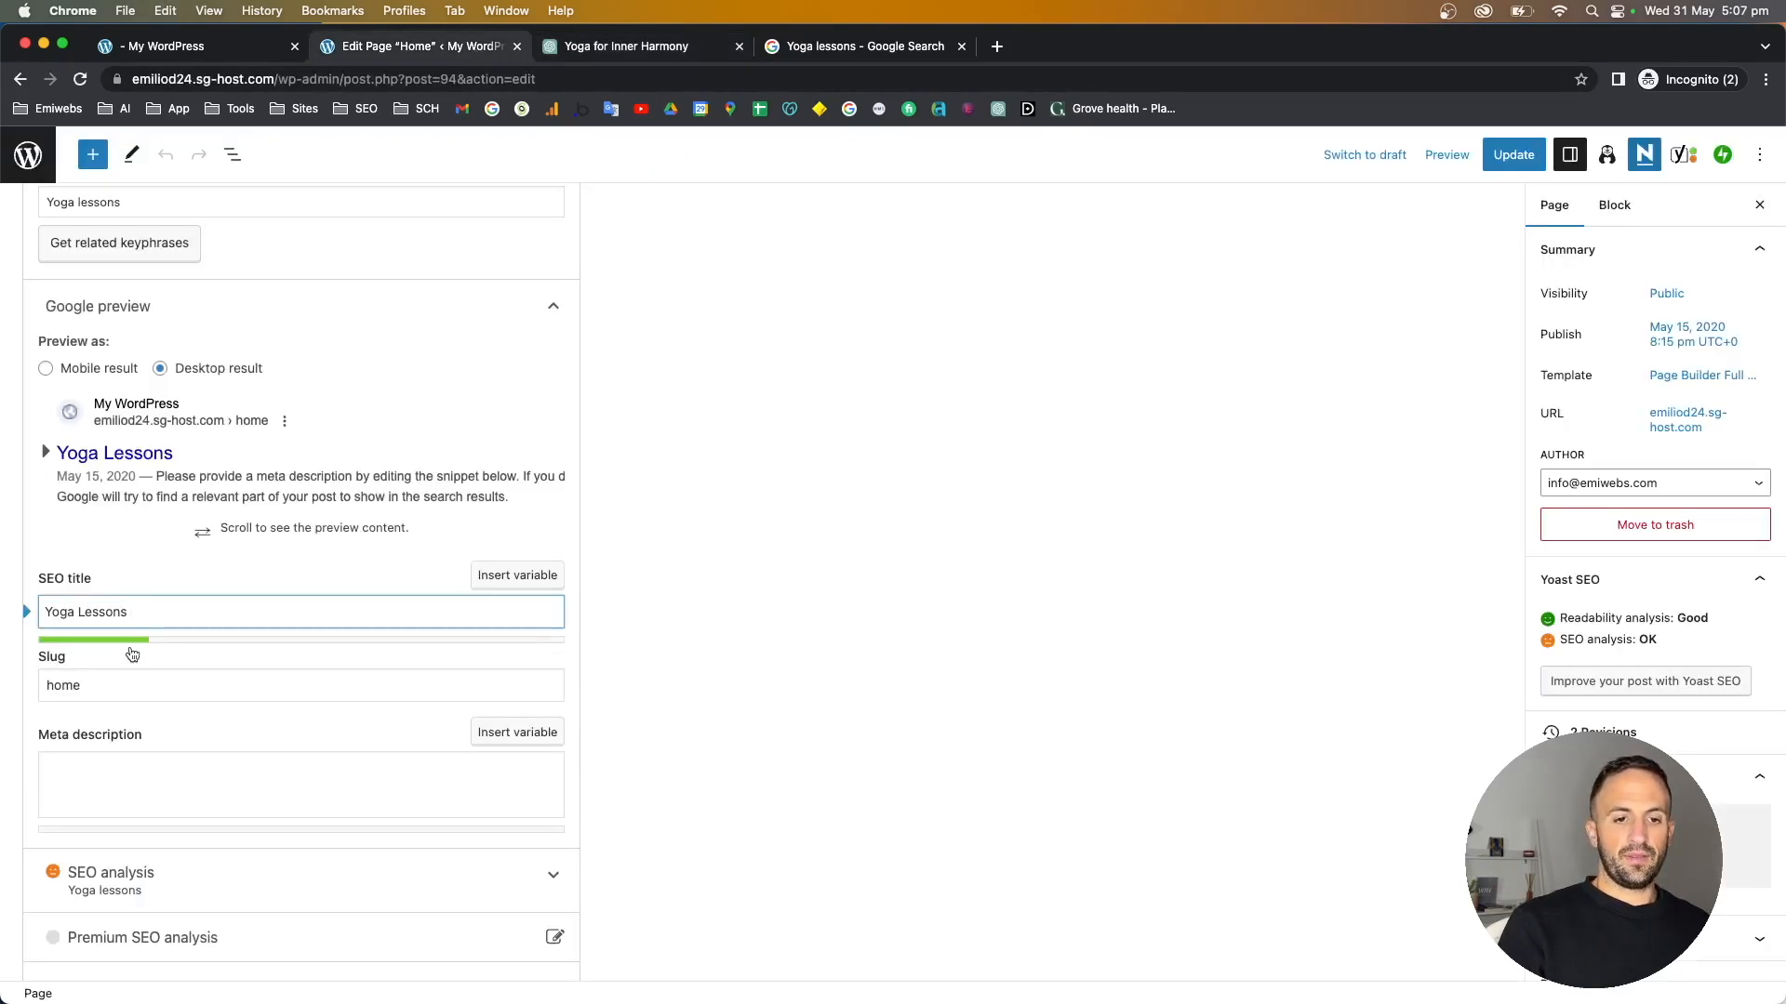
triple_click(138, 611)
key(super+v)
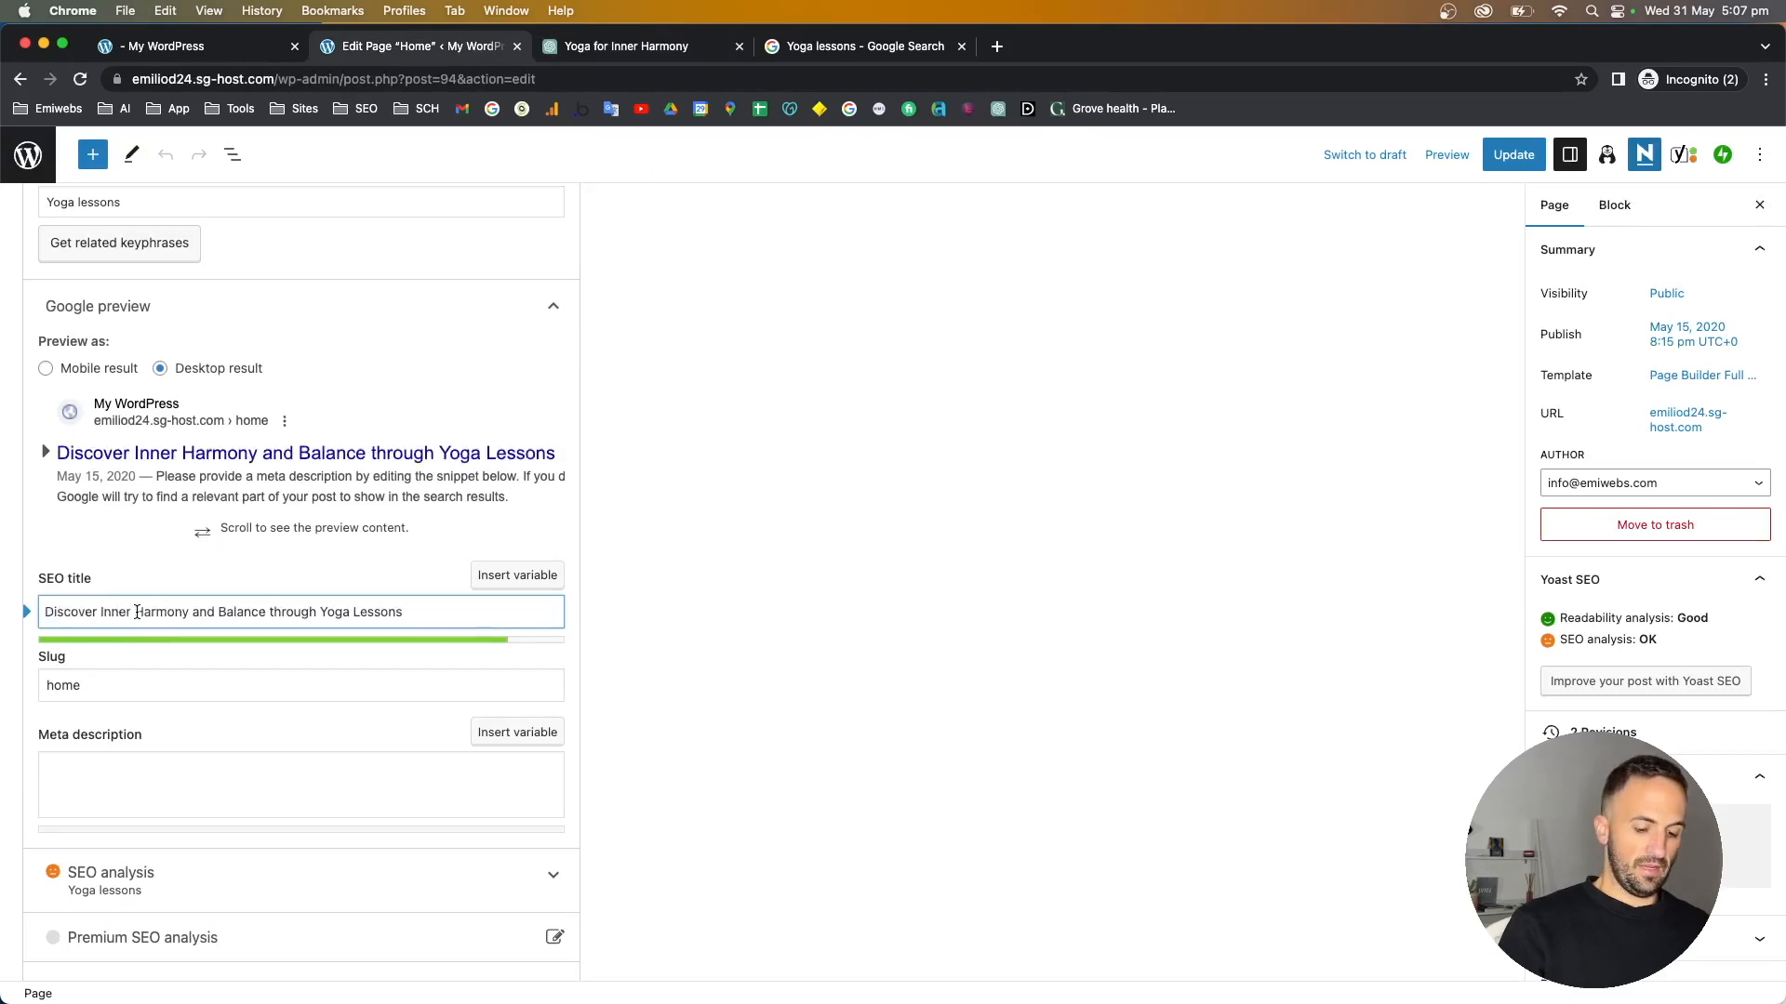
- Rearrange the SEO title to read "Yoga Lessons | Discover Inner Harmony and Balance"
drag(408, 612, 318, 604)
key(BackSpace)
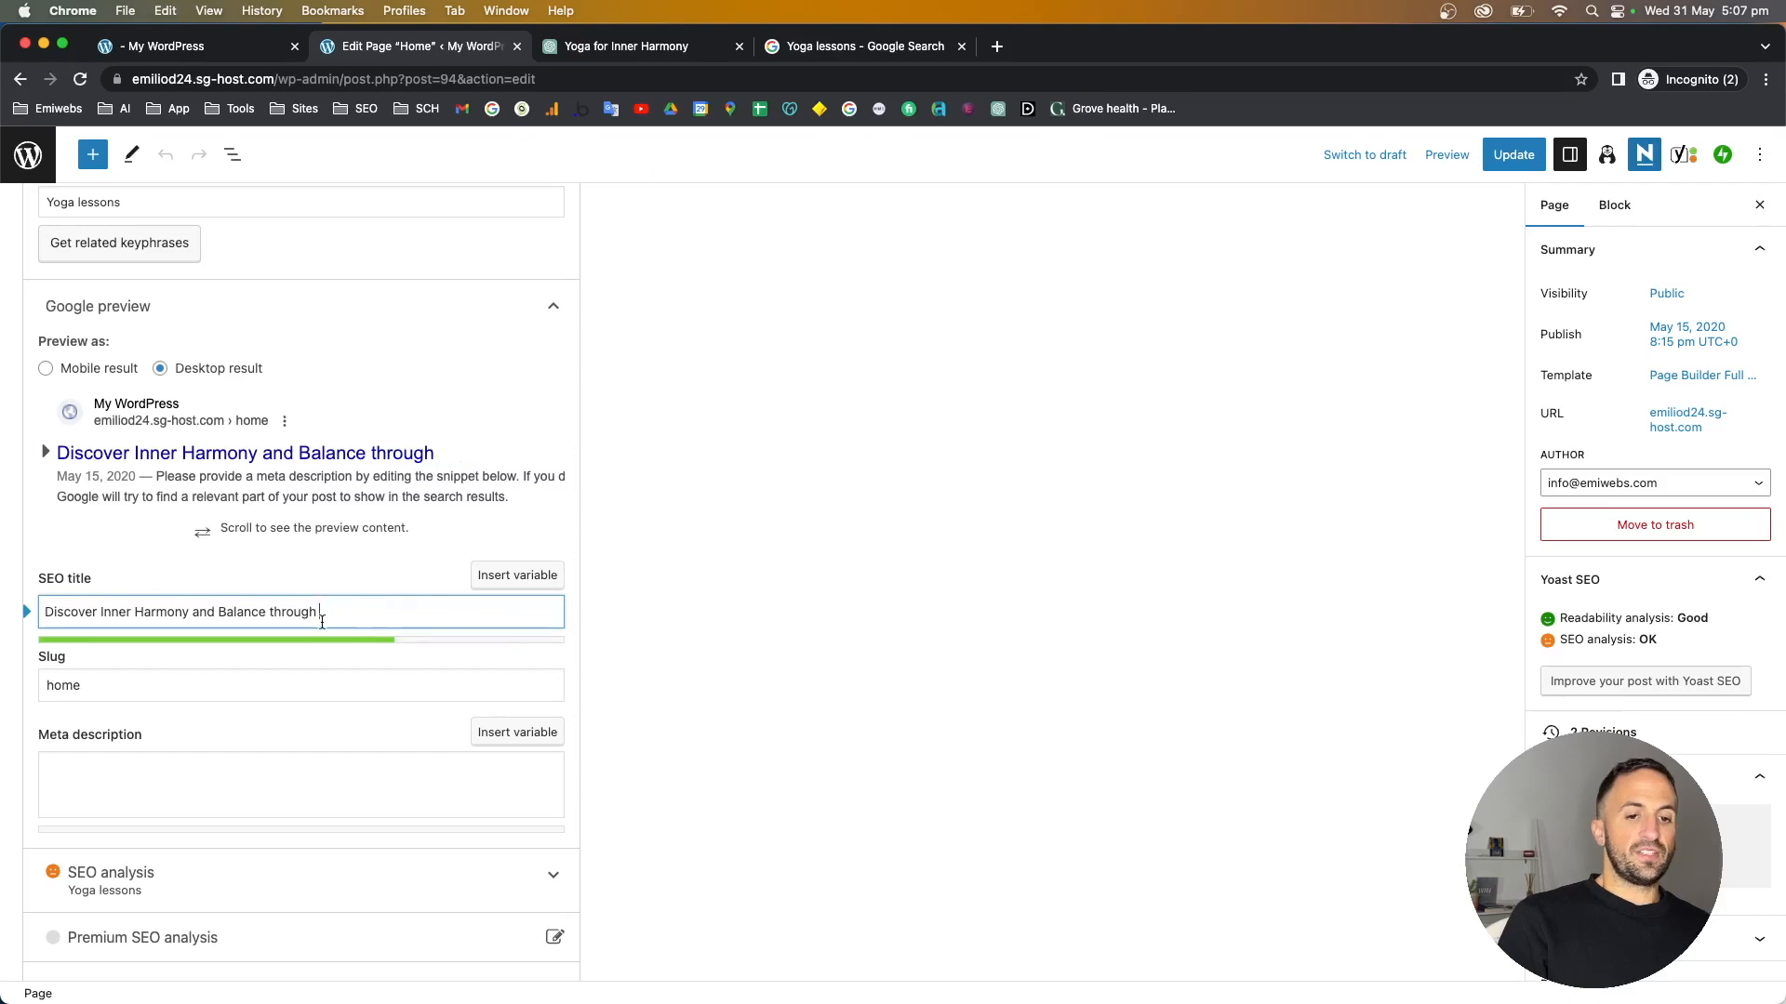
double_click(294, 611)
key(BackSpace)
click(46, 614)
key(super+v)
text(|)
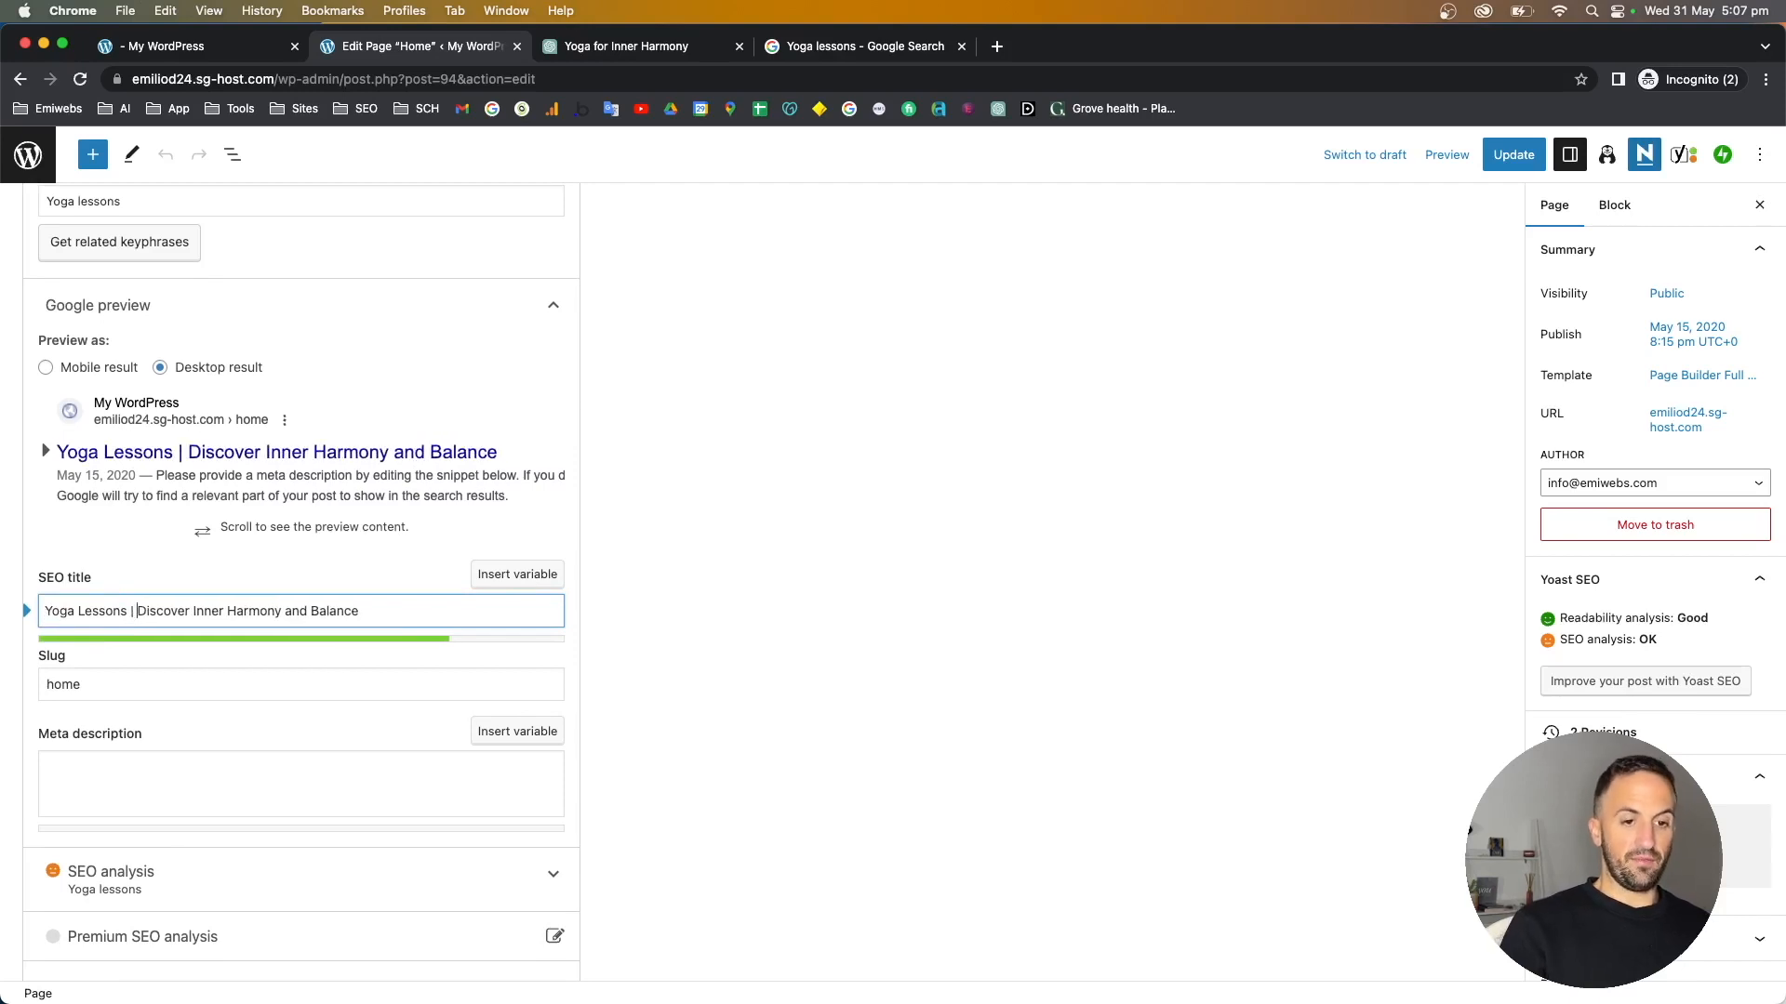
- Examine the SEO title in the Google preview and the page's URL in the page summary
scroll(105, 623, up, 1)
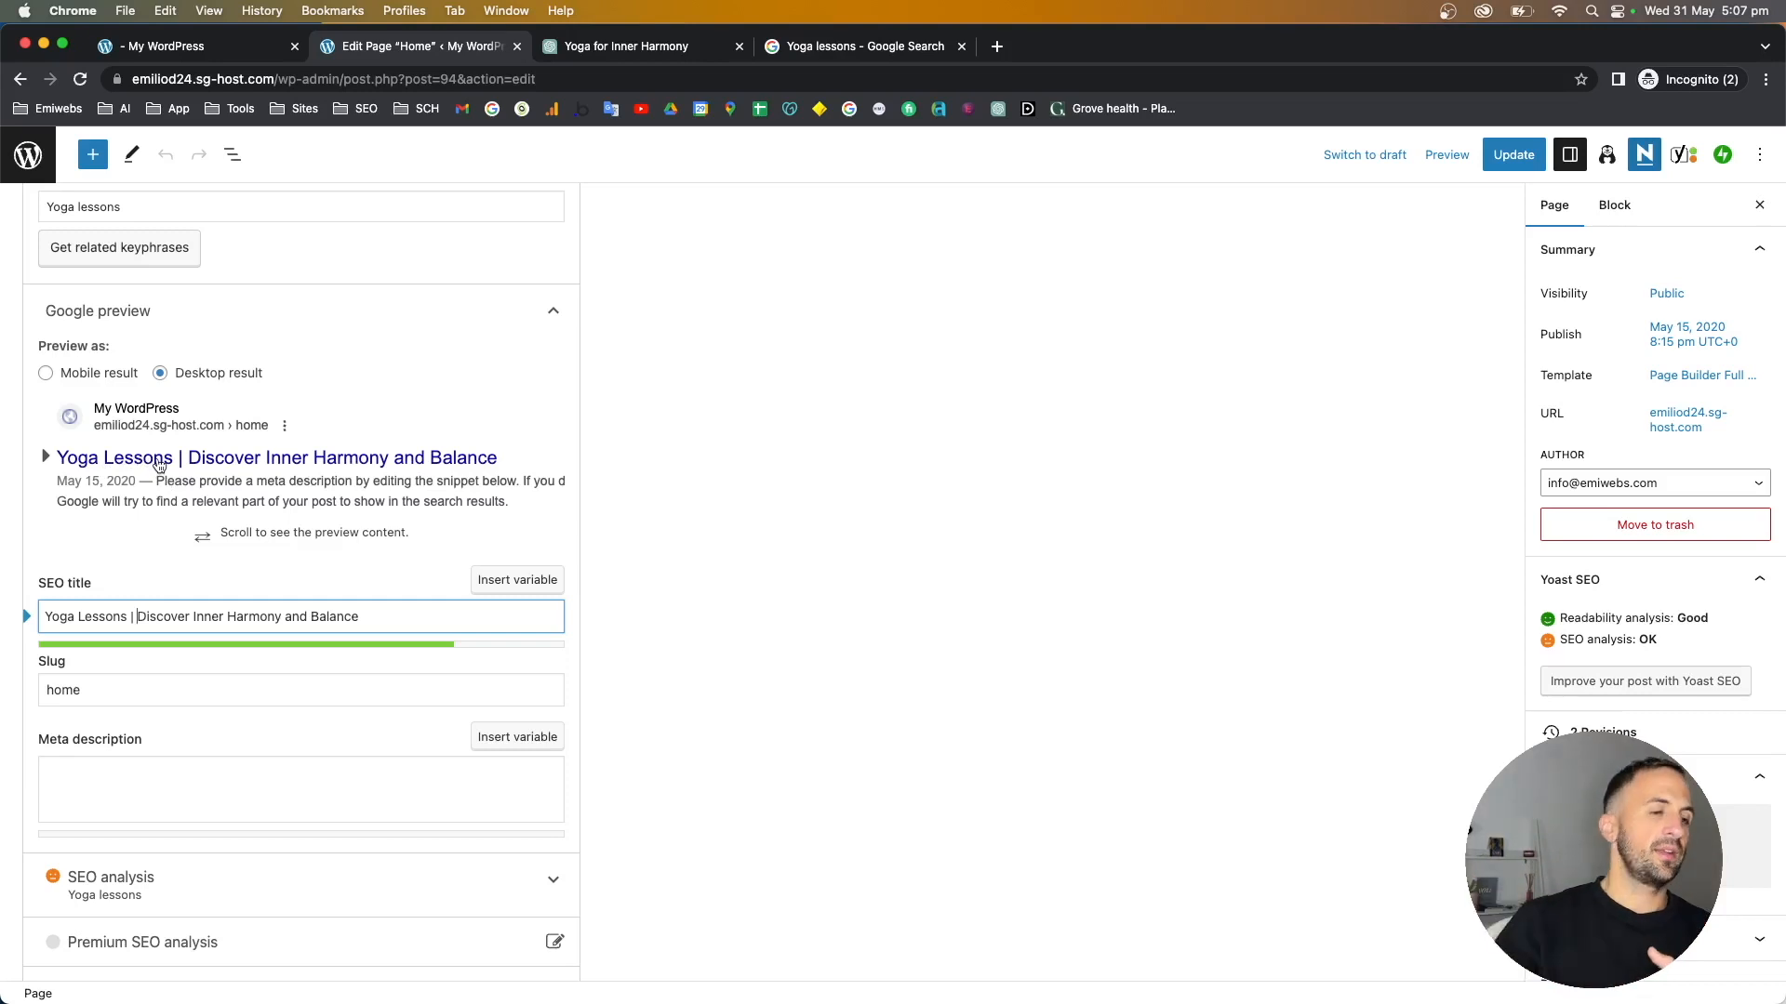
click(165, 781)
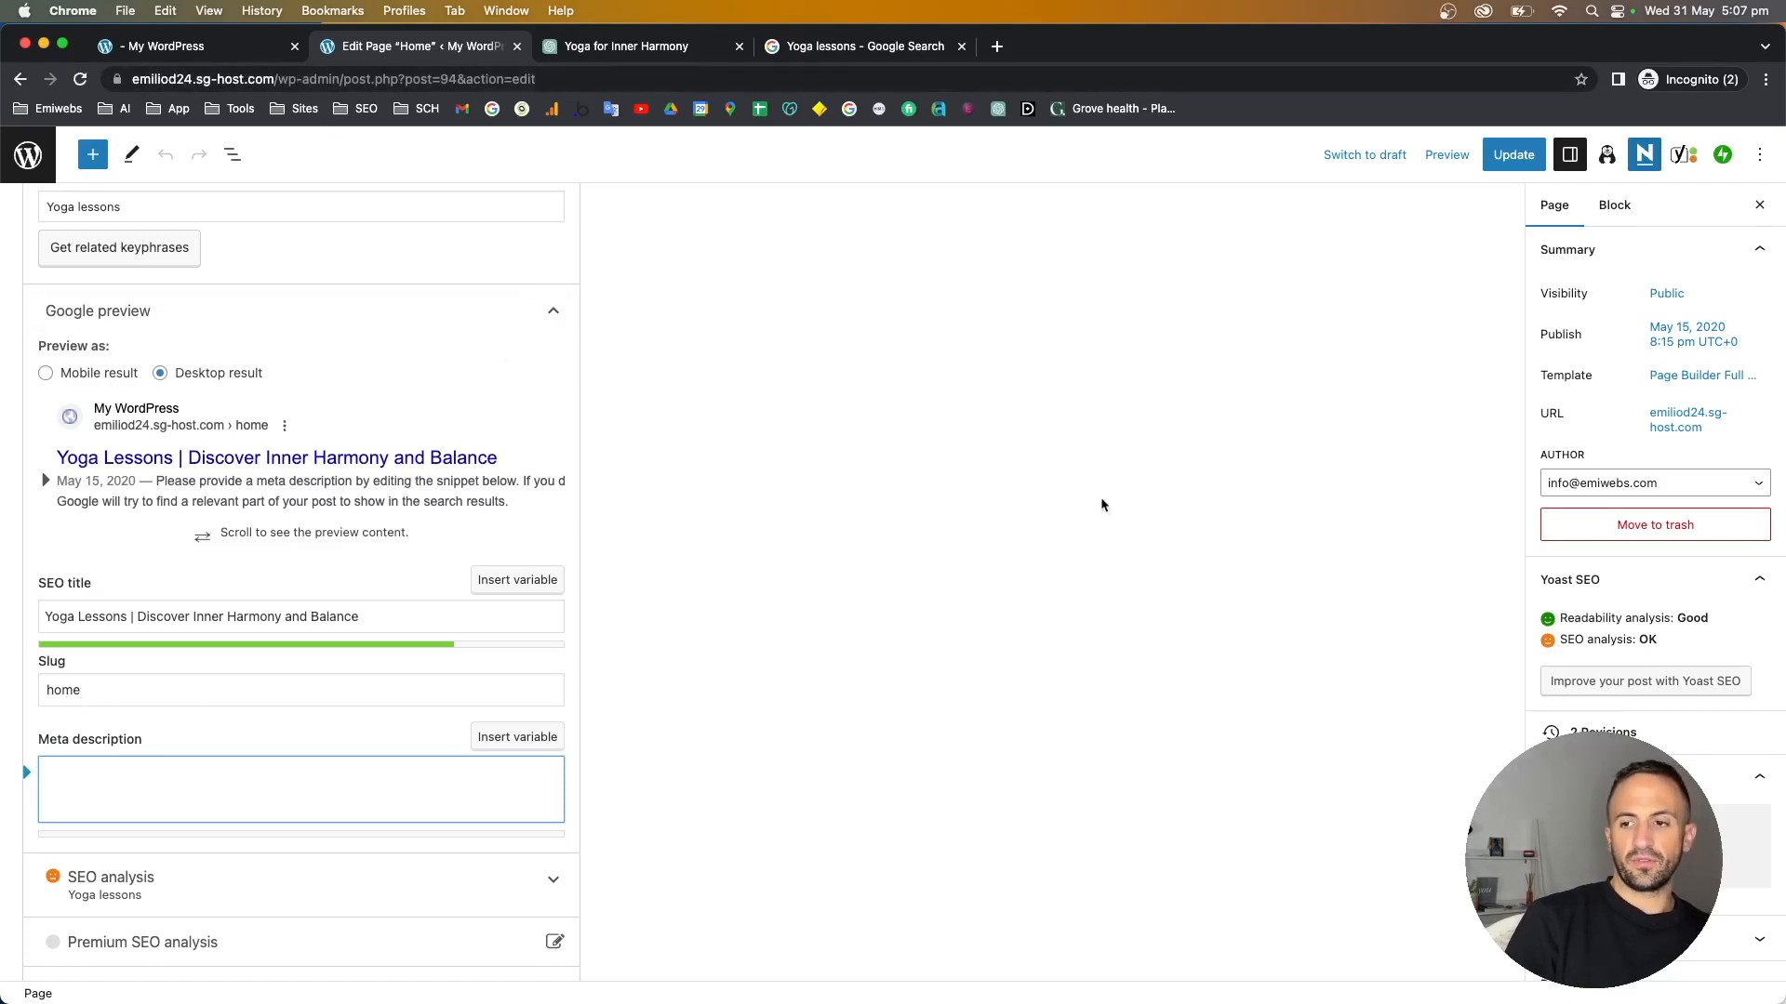
scroll(1709, 418, up, 5)
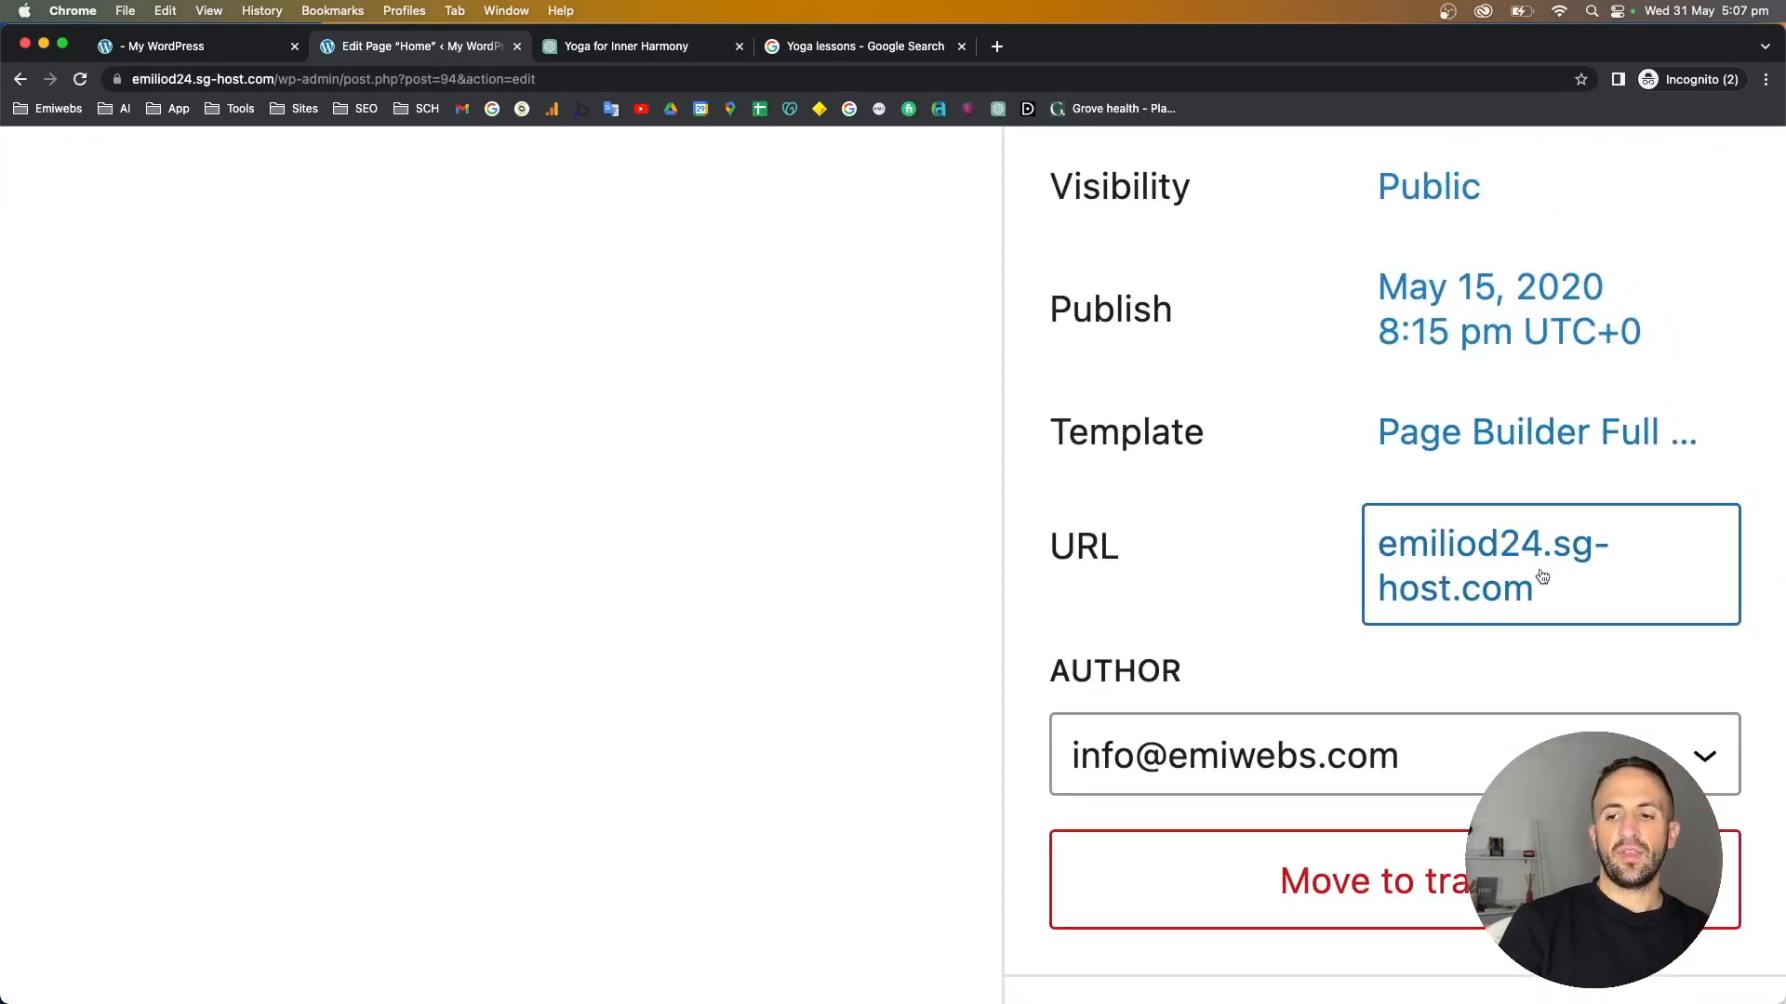
- Examine the slug and the empty meta description of the Home page in the Google preview settings
scroll(1542, 577, down, 5)
click(102, 698)
double_click(102, 698)
click(101, 773)
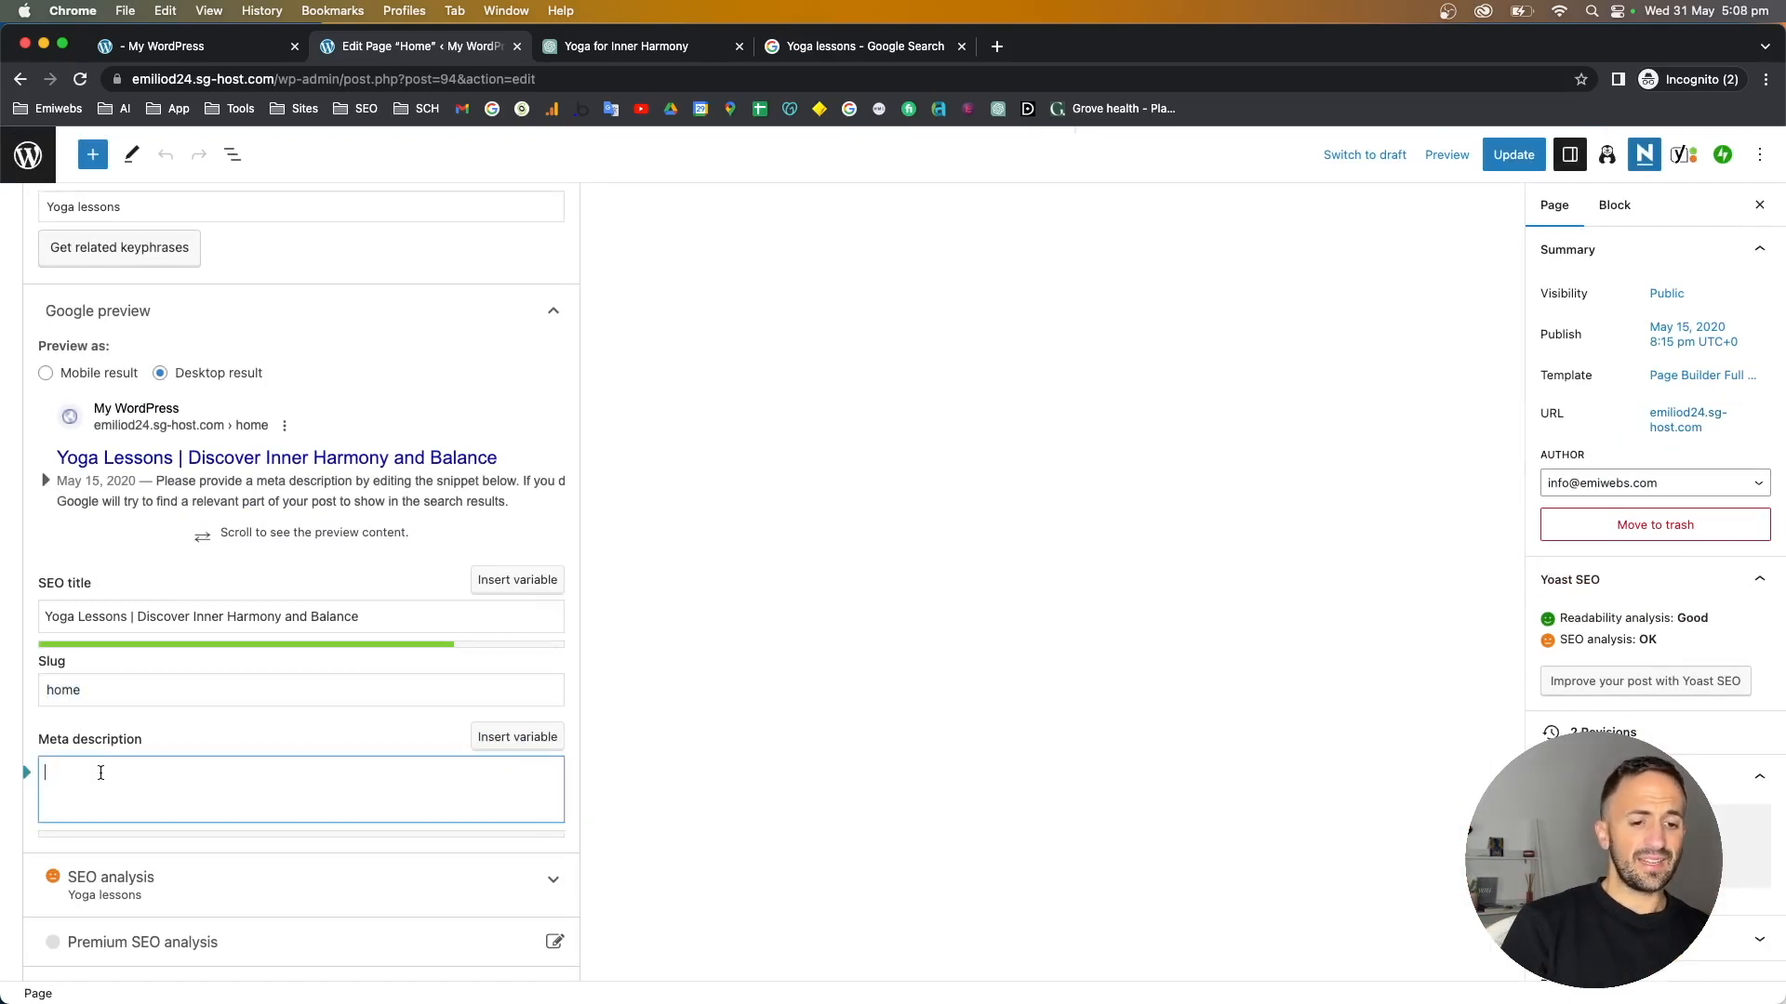
scroll(97, 762, down, 2)
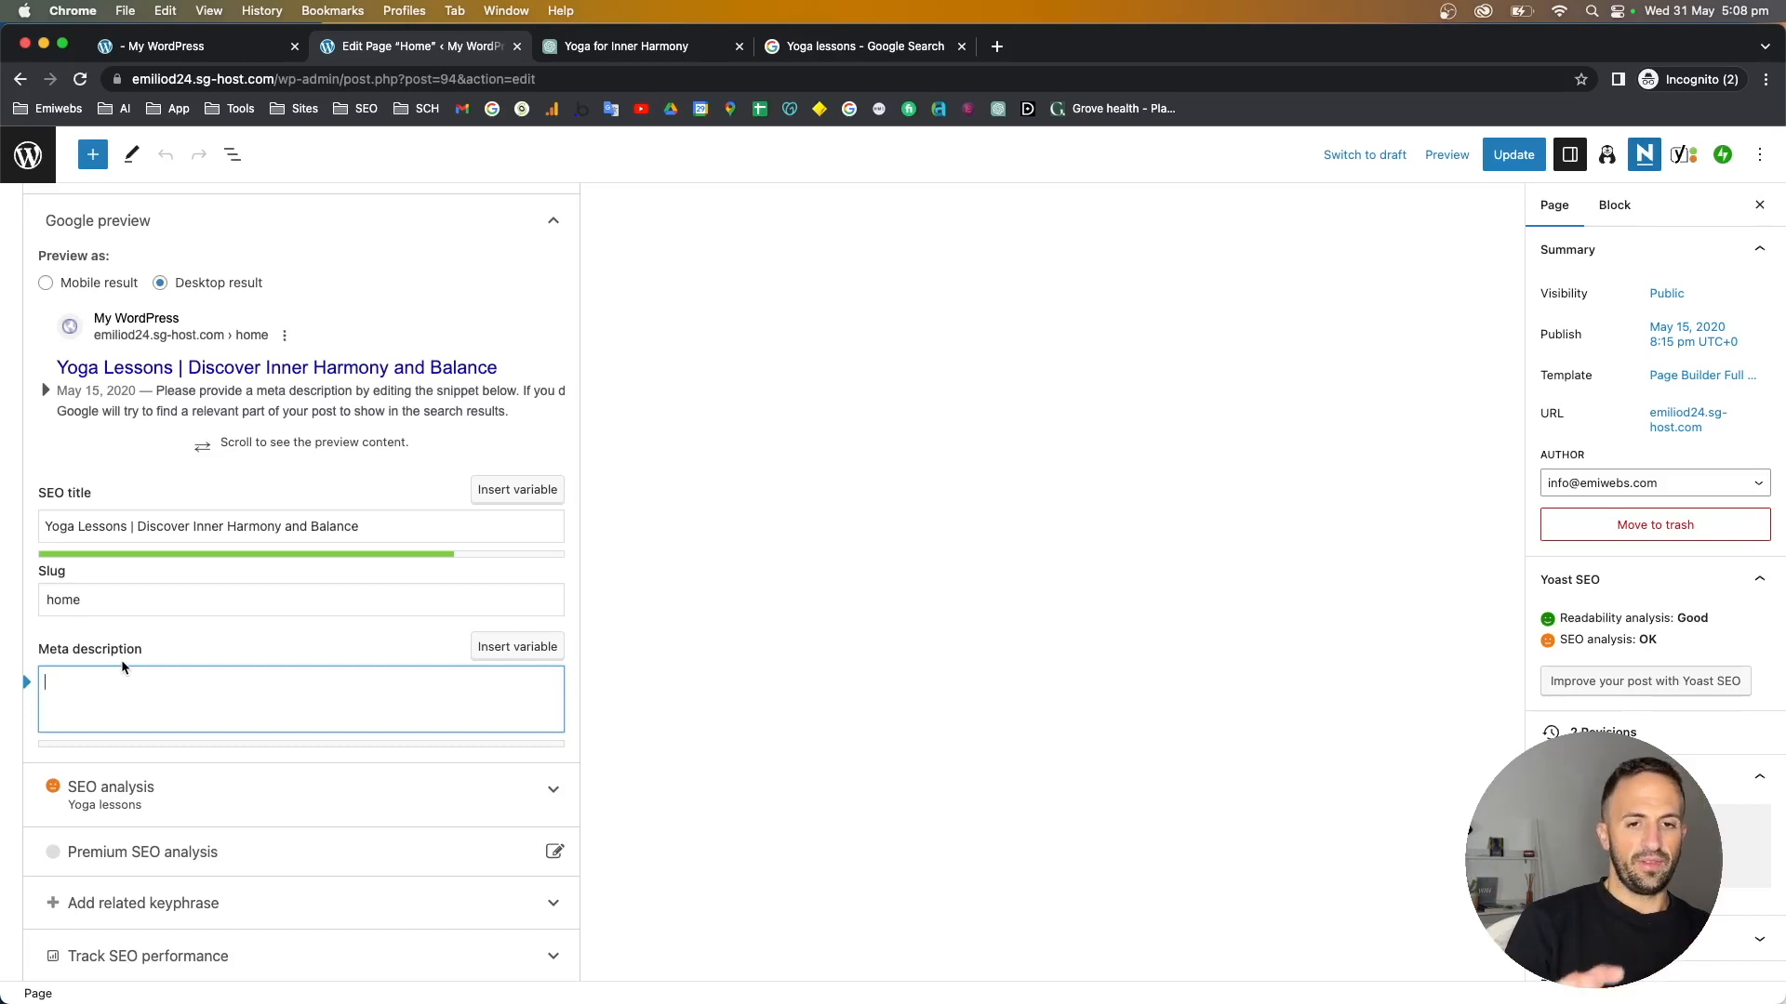
click(152, 686)
scroll(157, 688, down, 1)
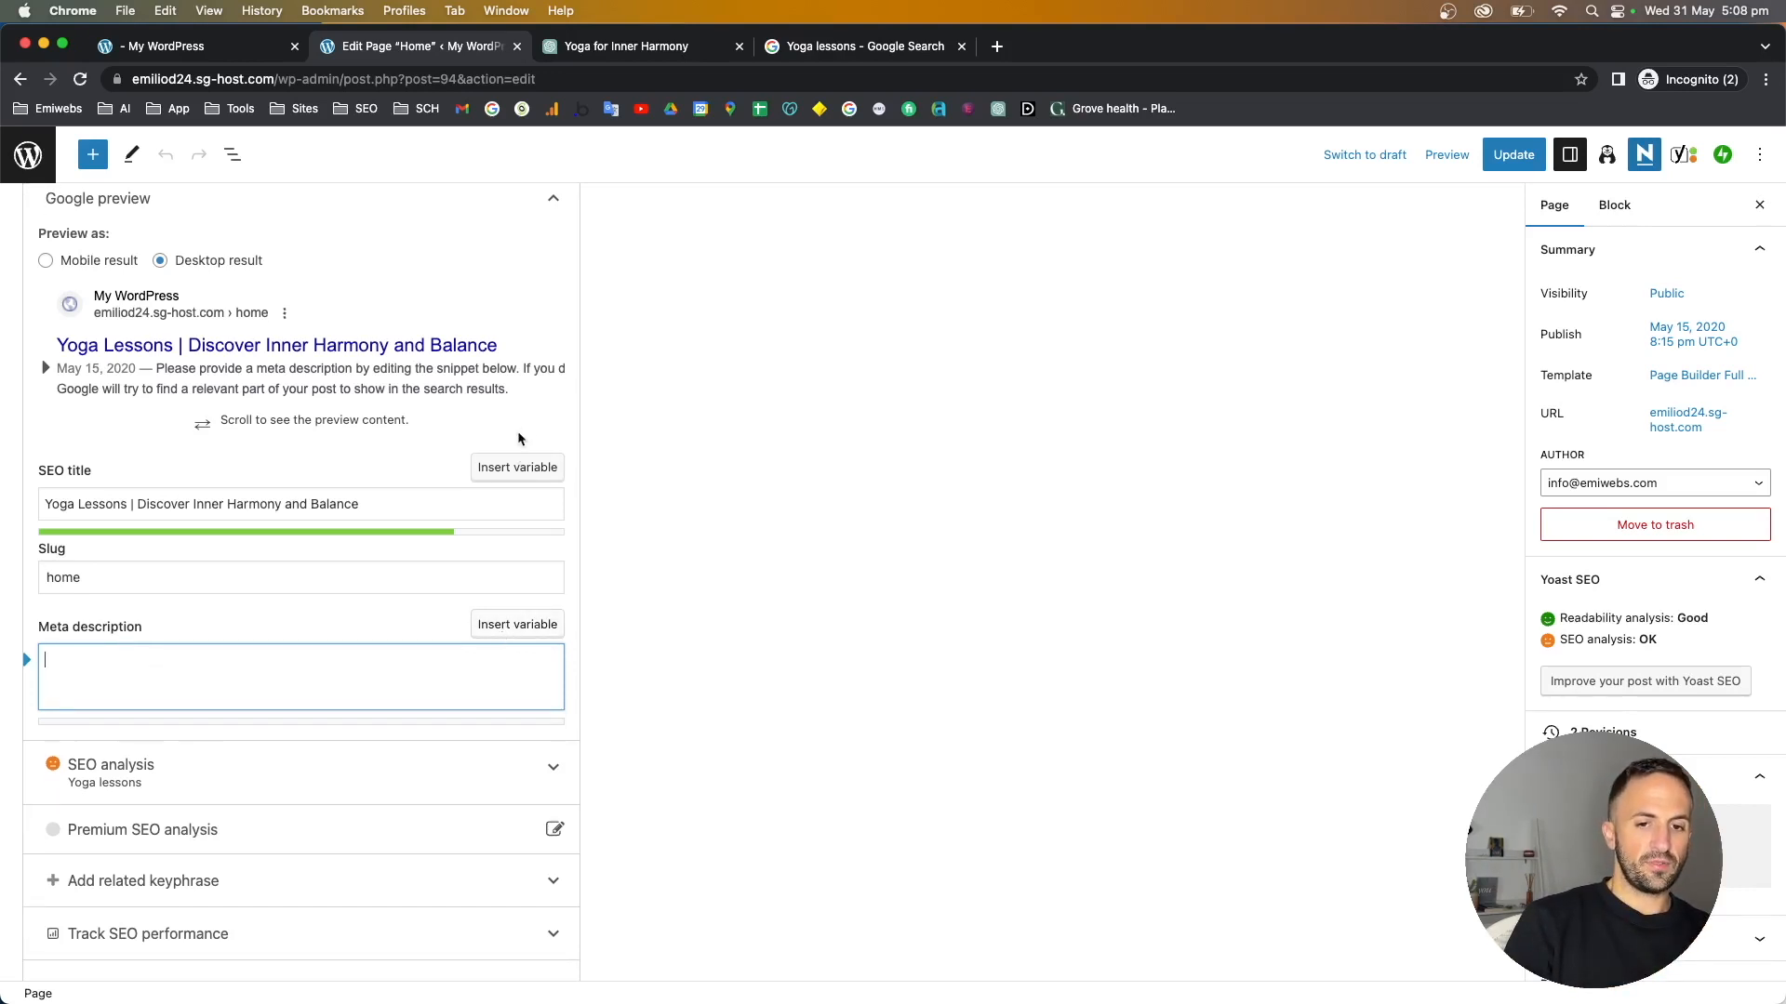
click(474, 504)
click(518, 468)
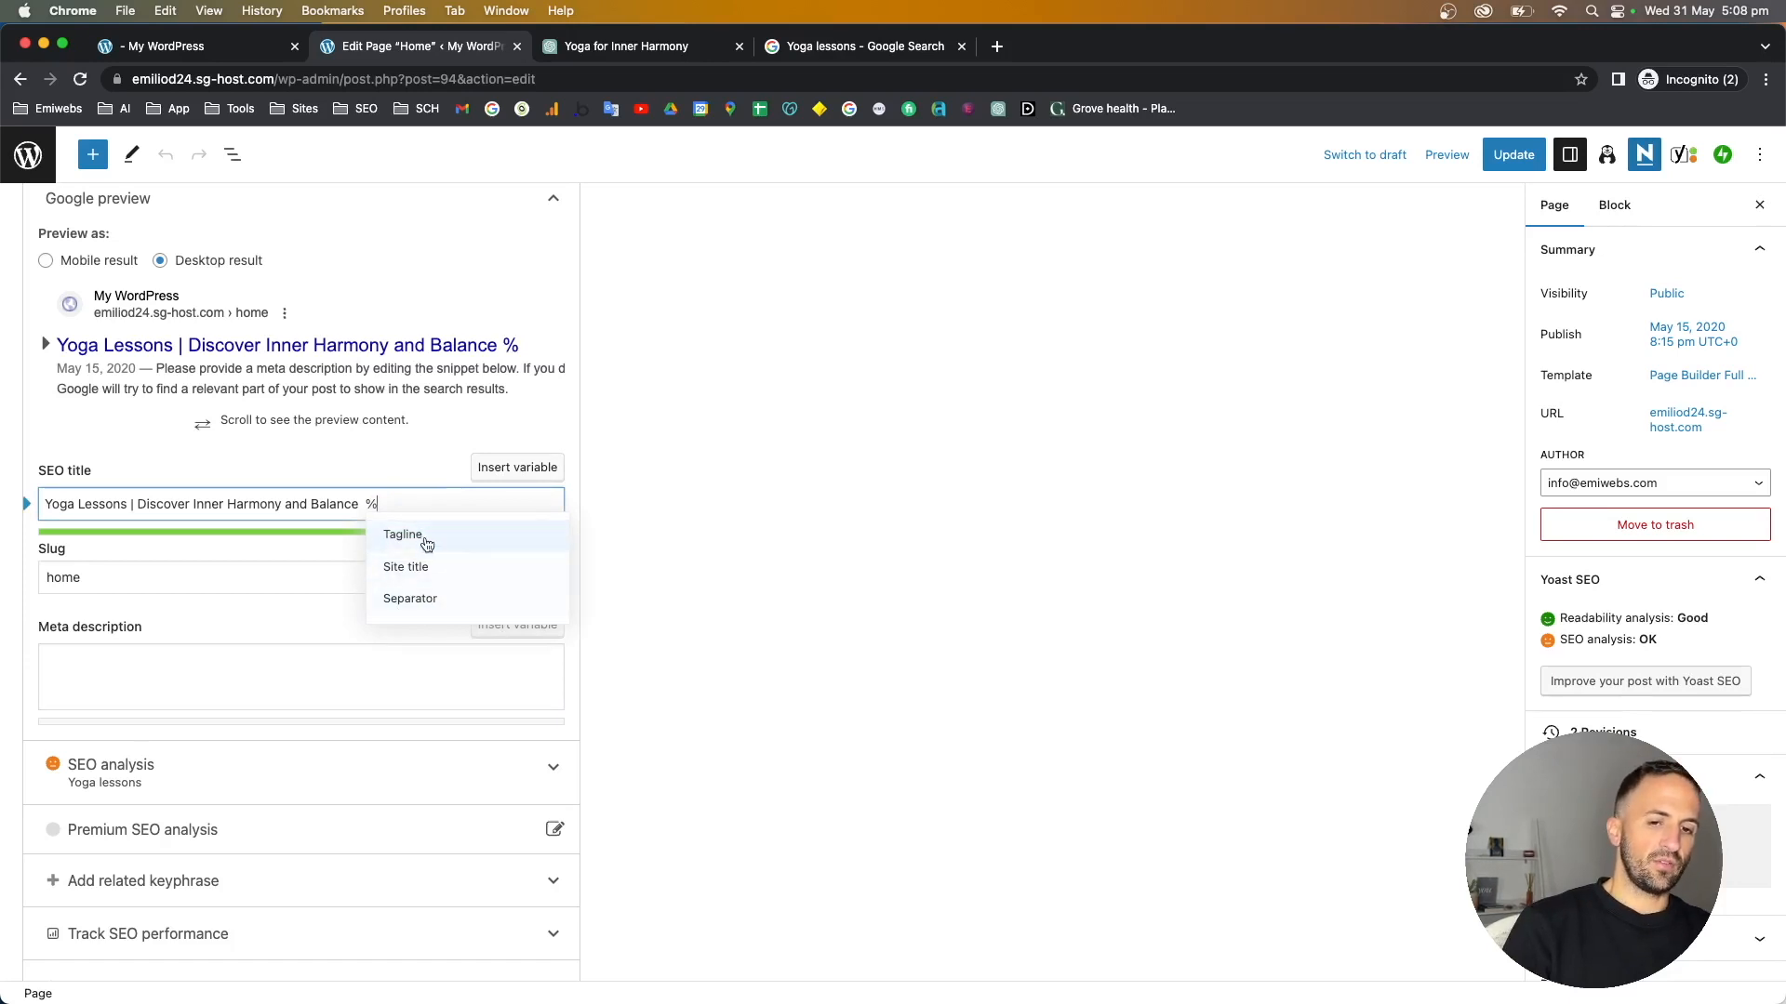
click(435, 467)
click(405, 503)
key(BackSpace)
key(BackSpace)
- Switch to ChatGPT and send the prompt "Create a metadescription Yoga Lessons"
click(92, 641)
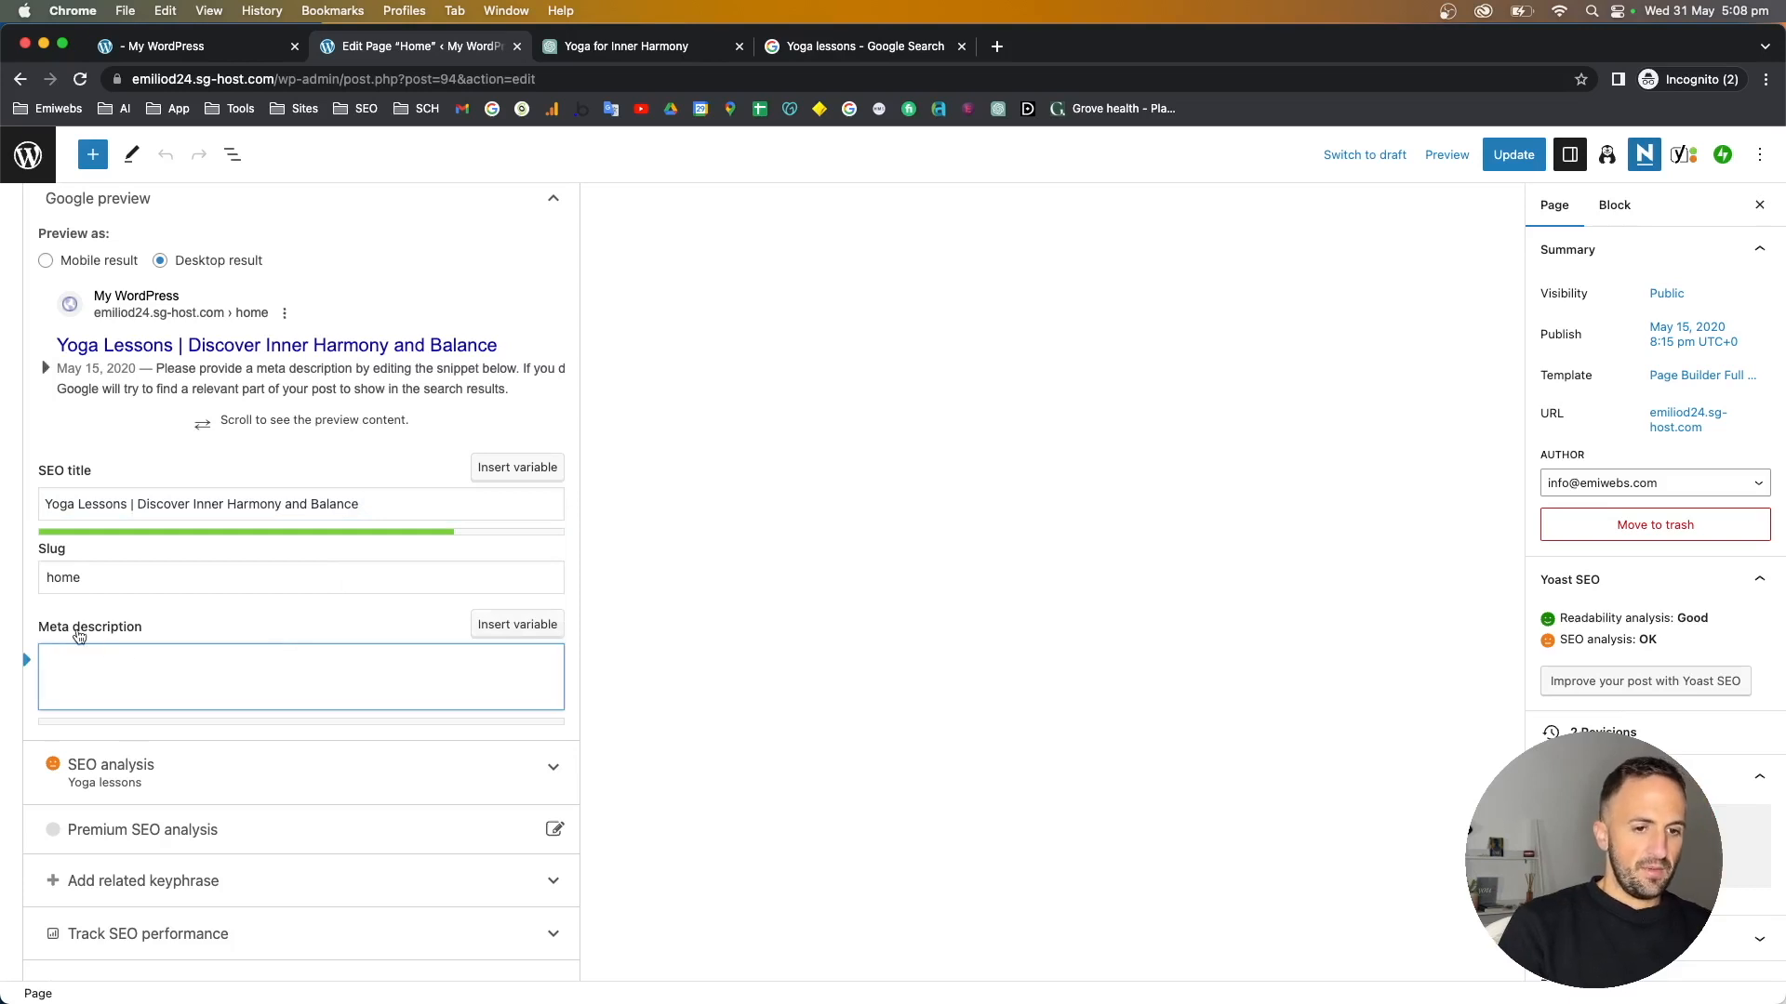
click(598, 54)
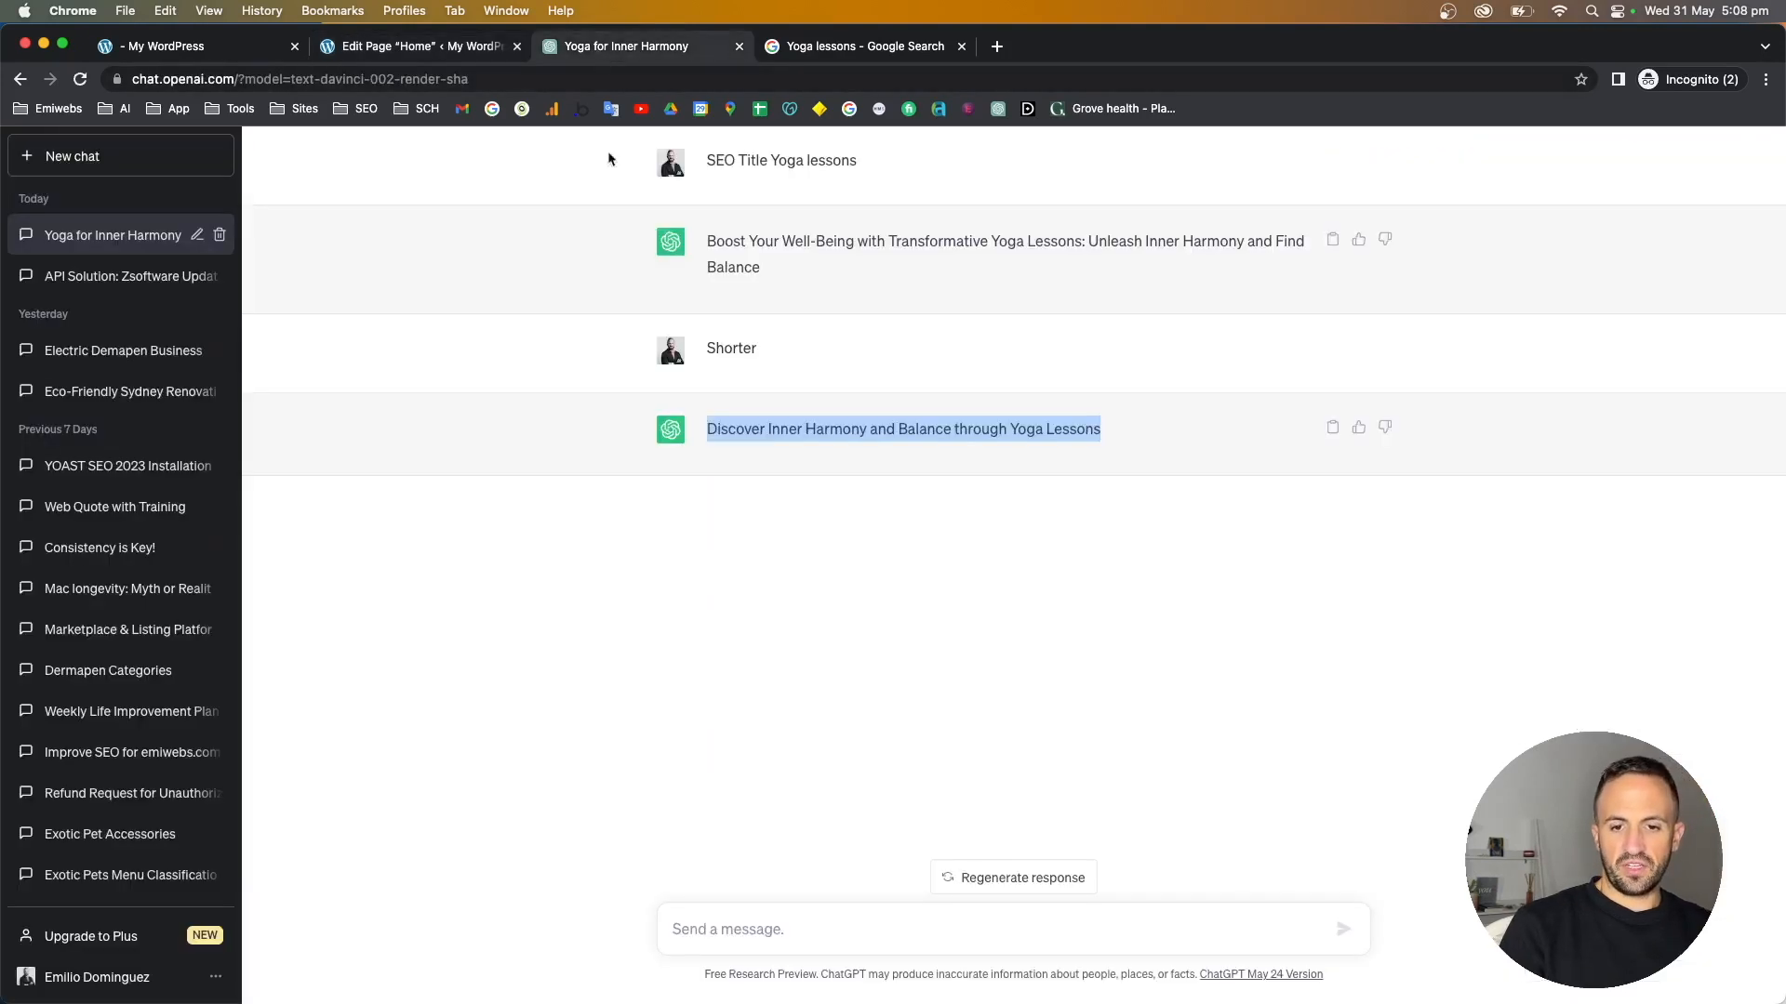
click(747, 930)
text(Cre)
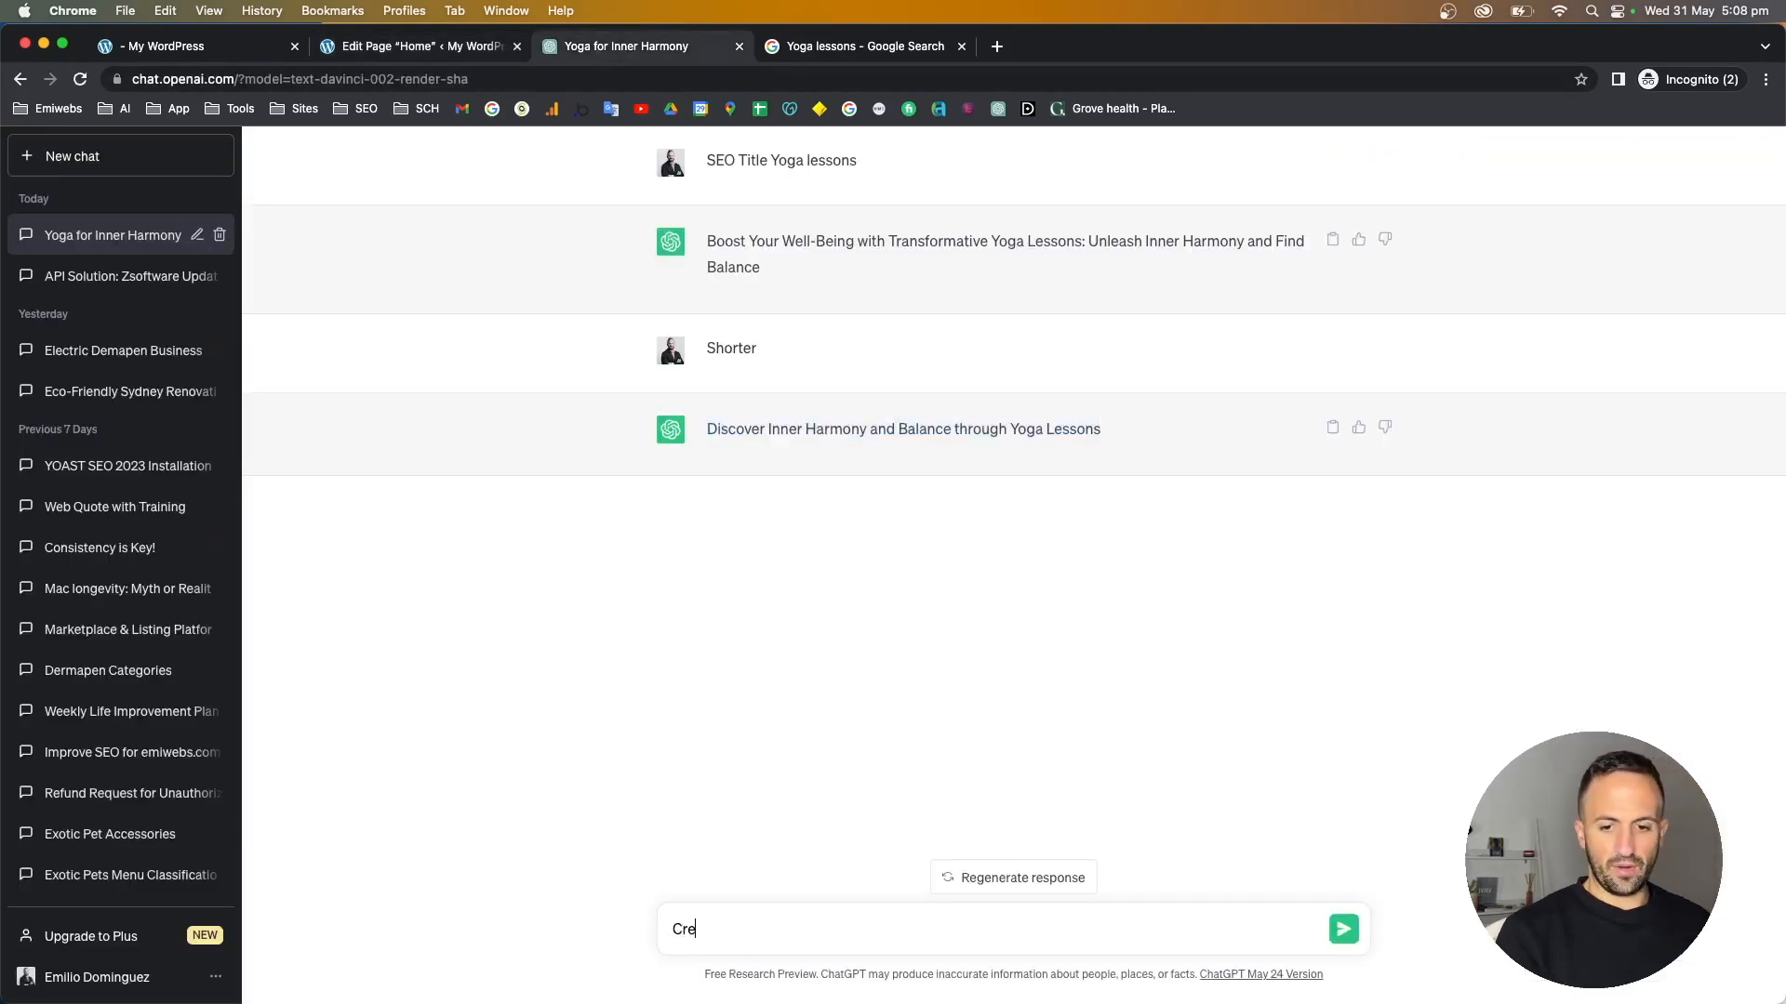
text(ate a med)
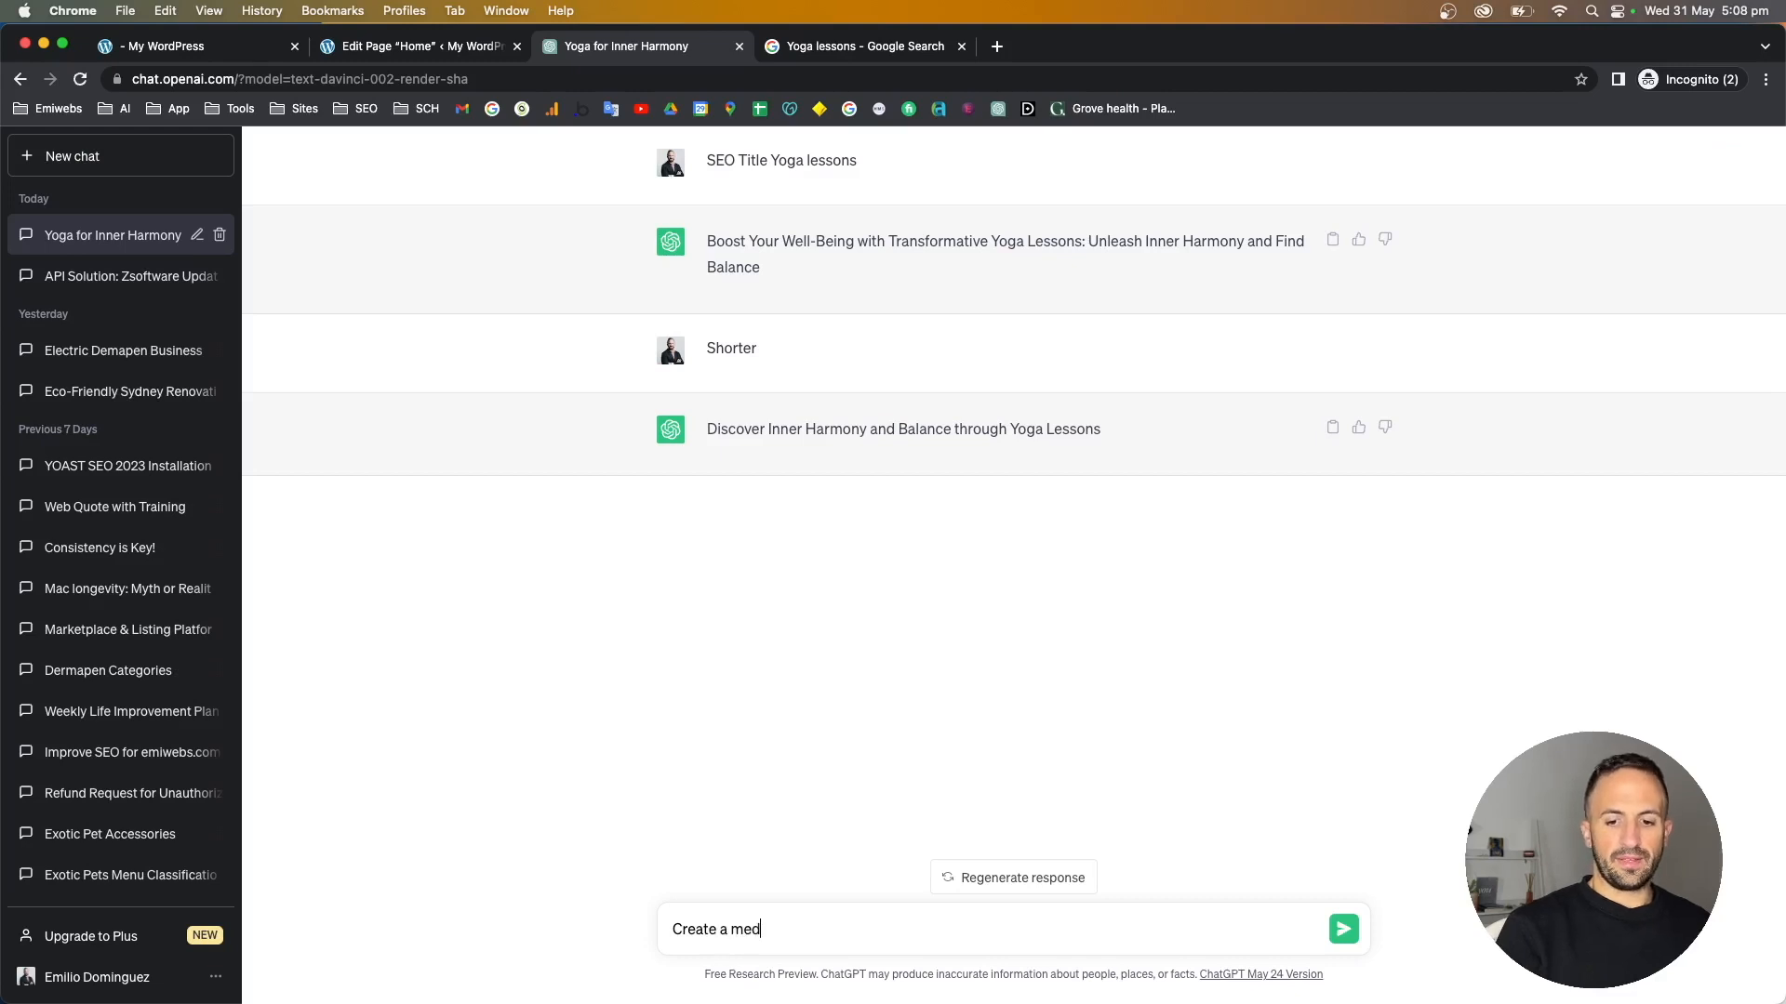
text(adescription )
text(Yoha)
text( Lessons)
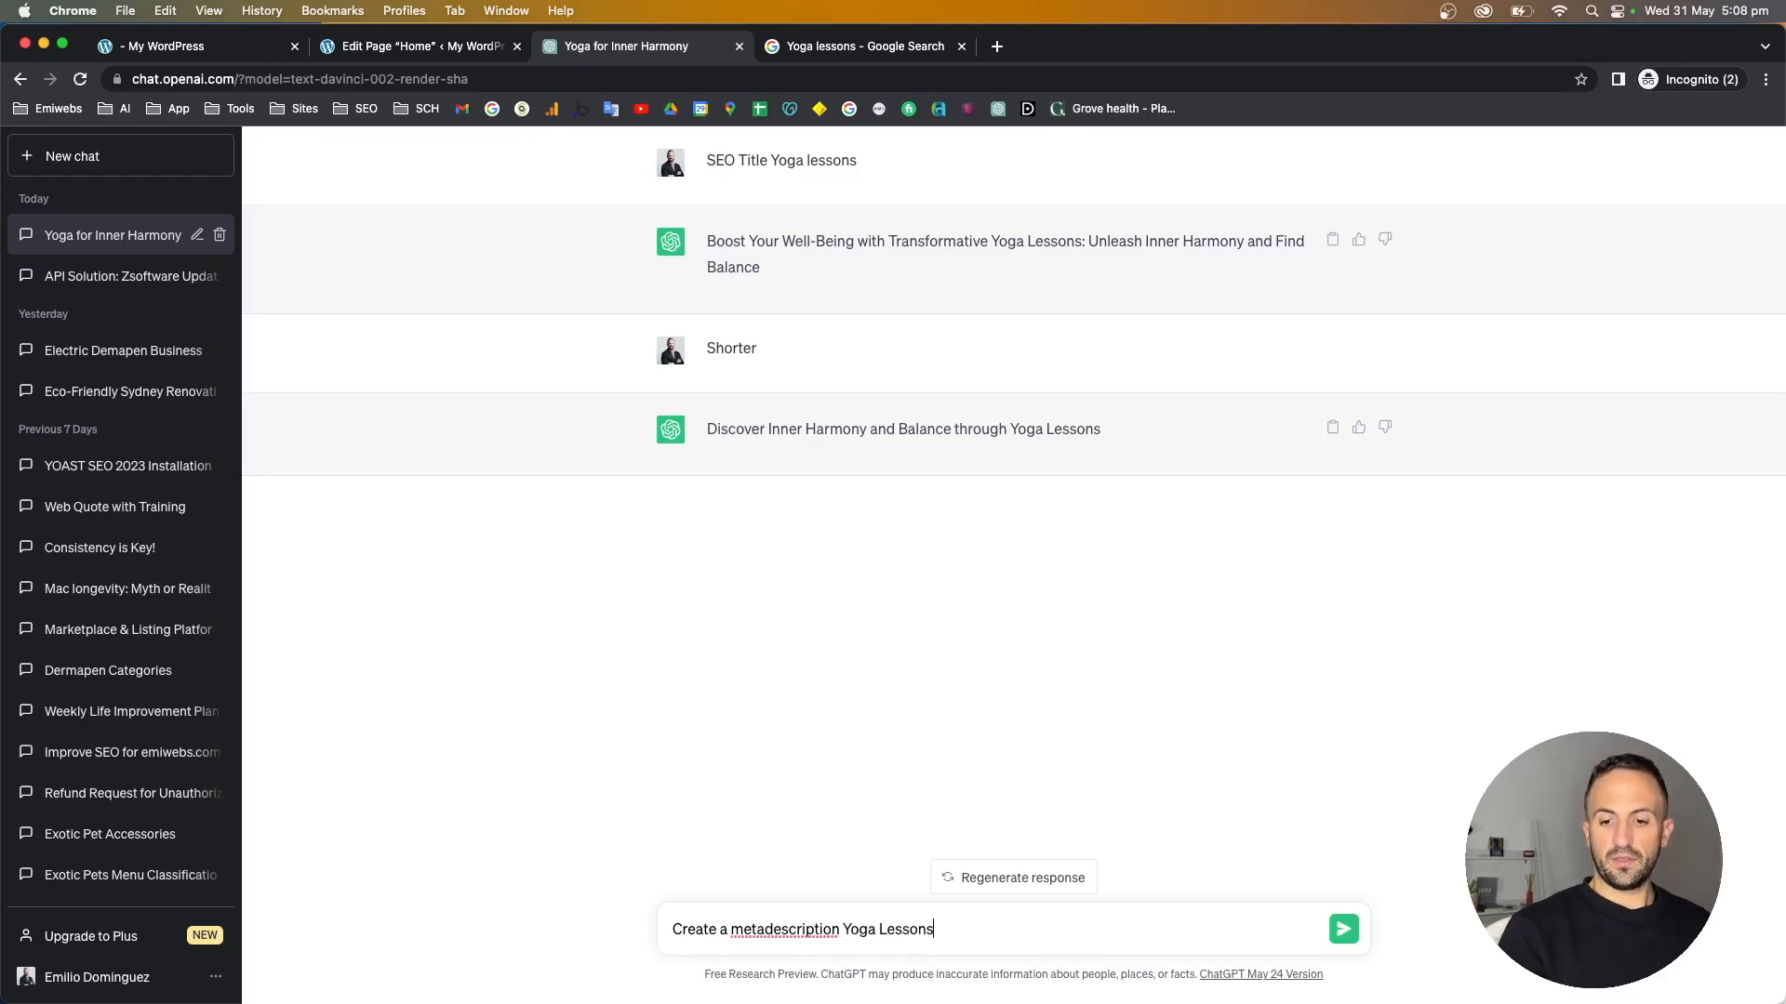
key(Return)
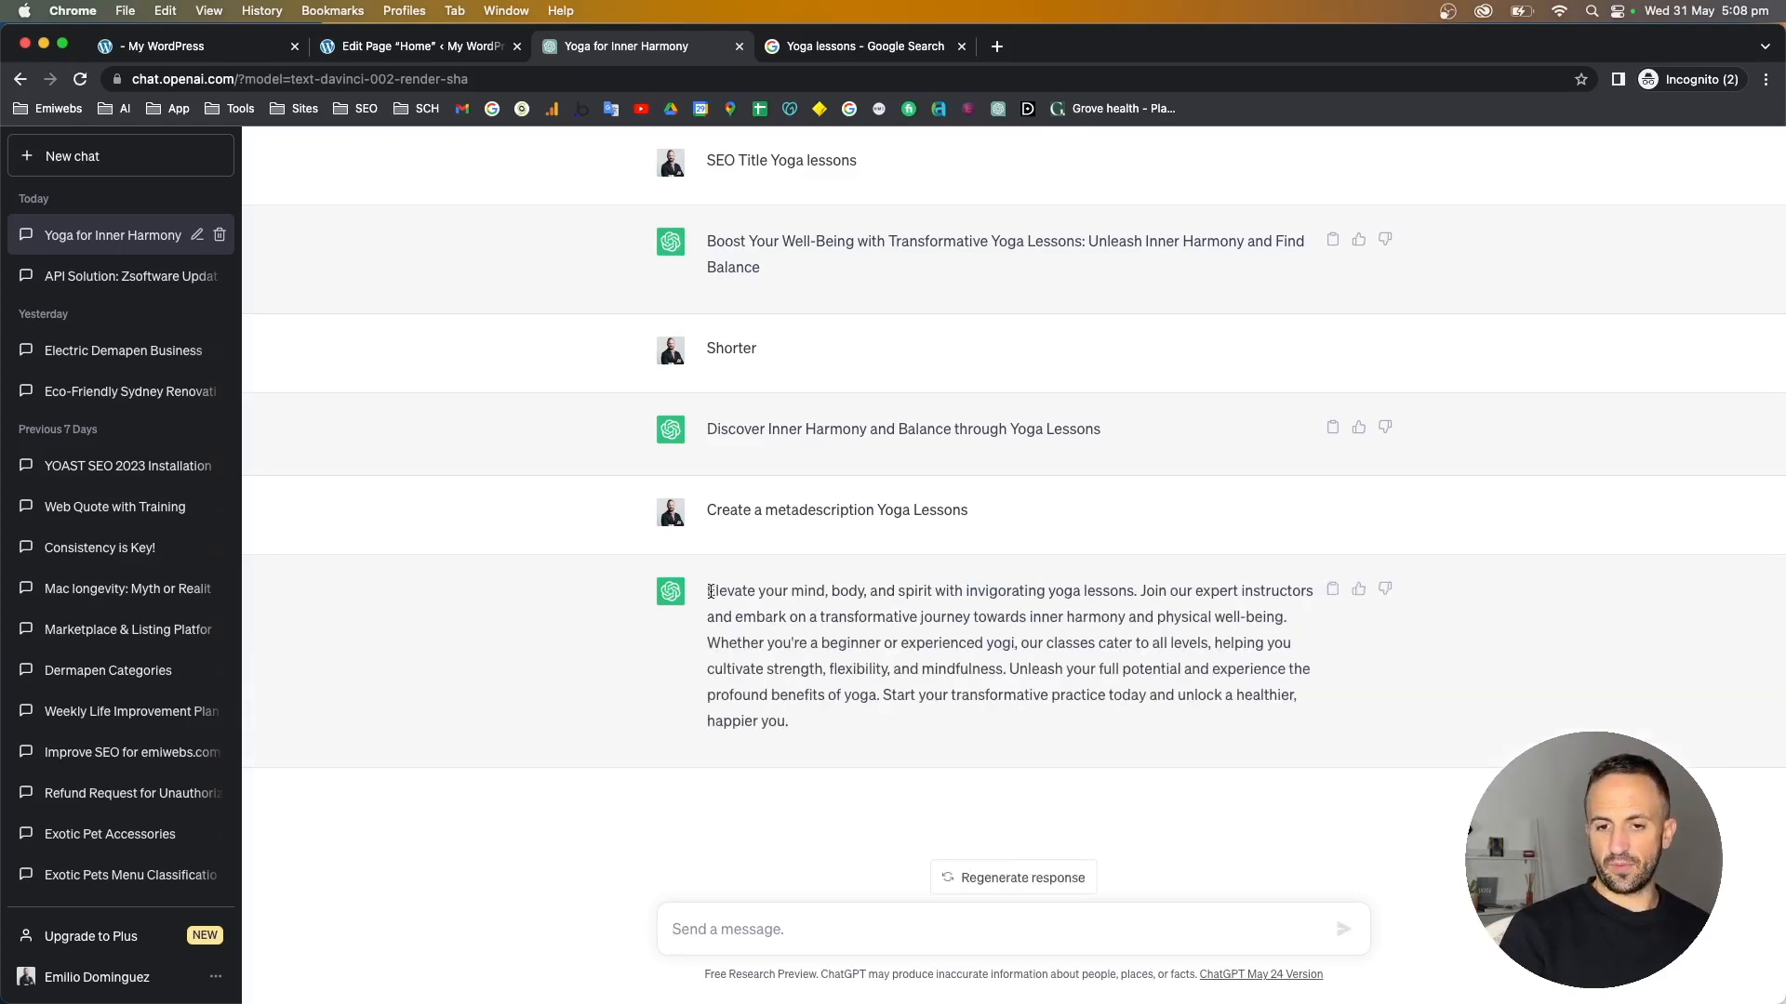
- Copy ChatGPT's answer from "Elevate your mind" through "inner harmony" into the WordPress Home page's meta description
drag(709, 591, 1174, 592)
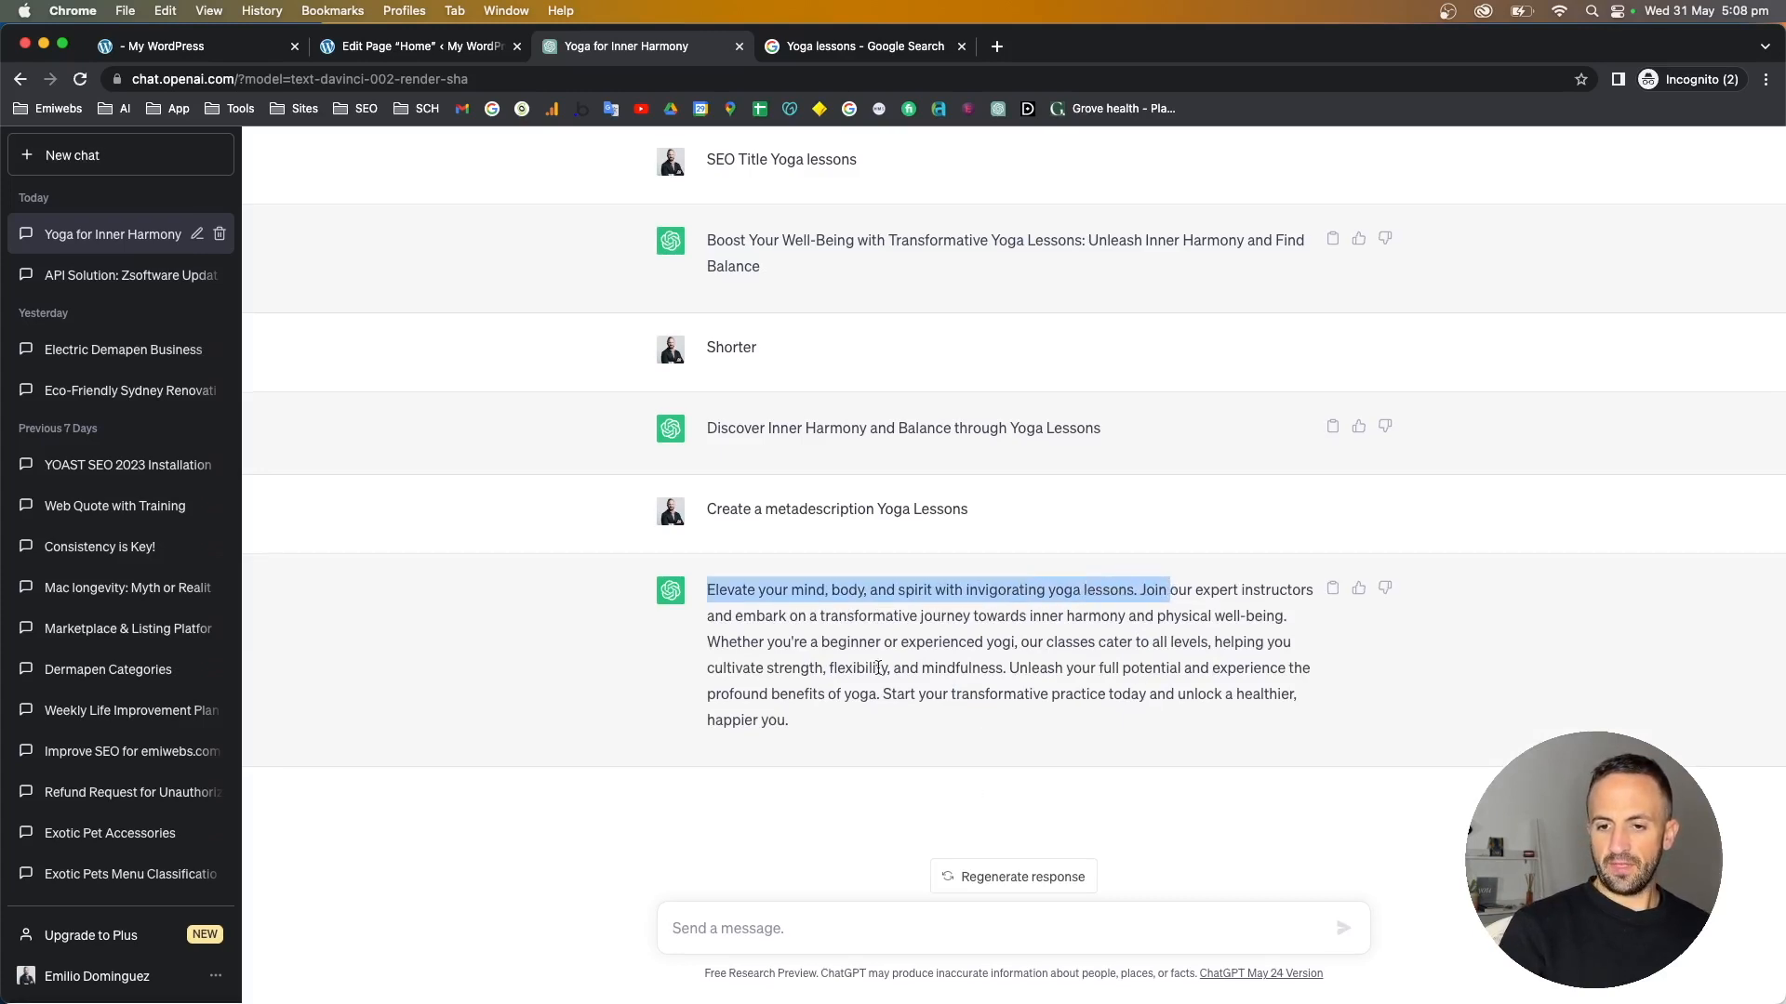
click(1086, 622)
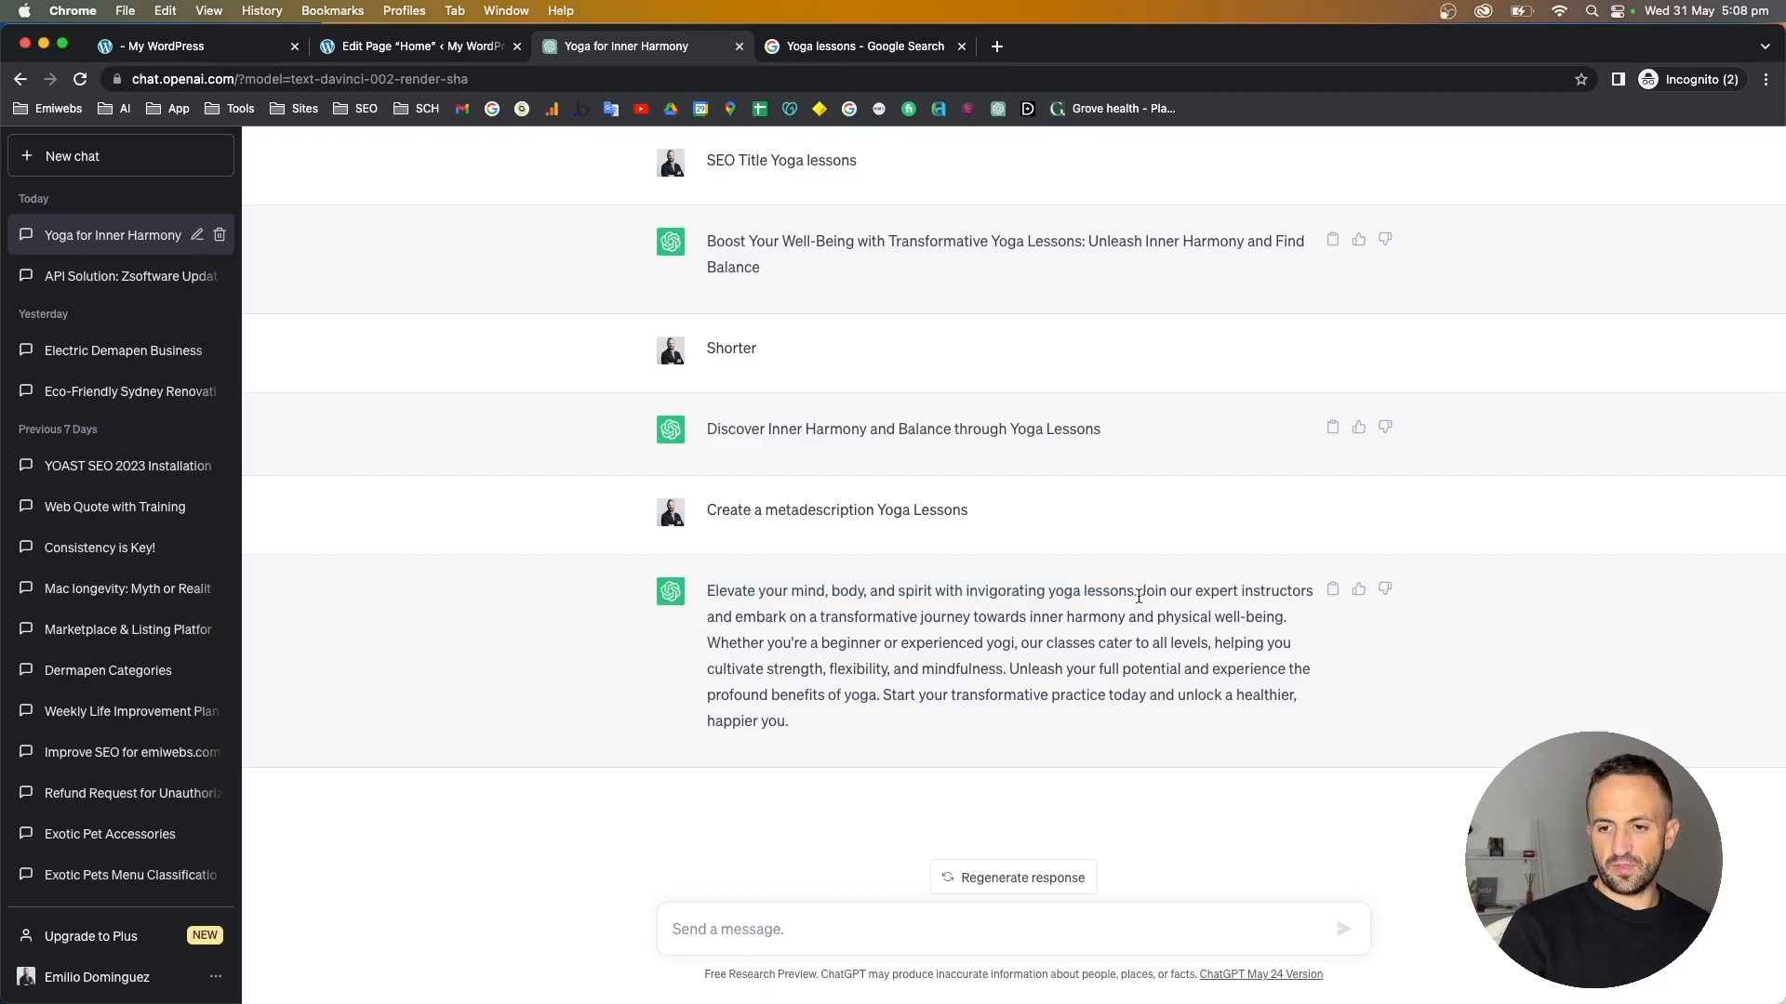
drag(708, 590, 1128, 616)
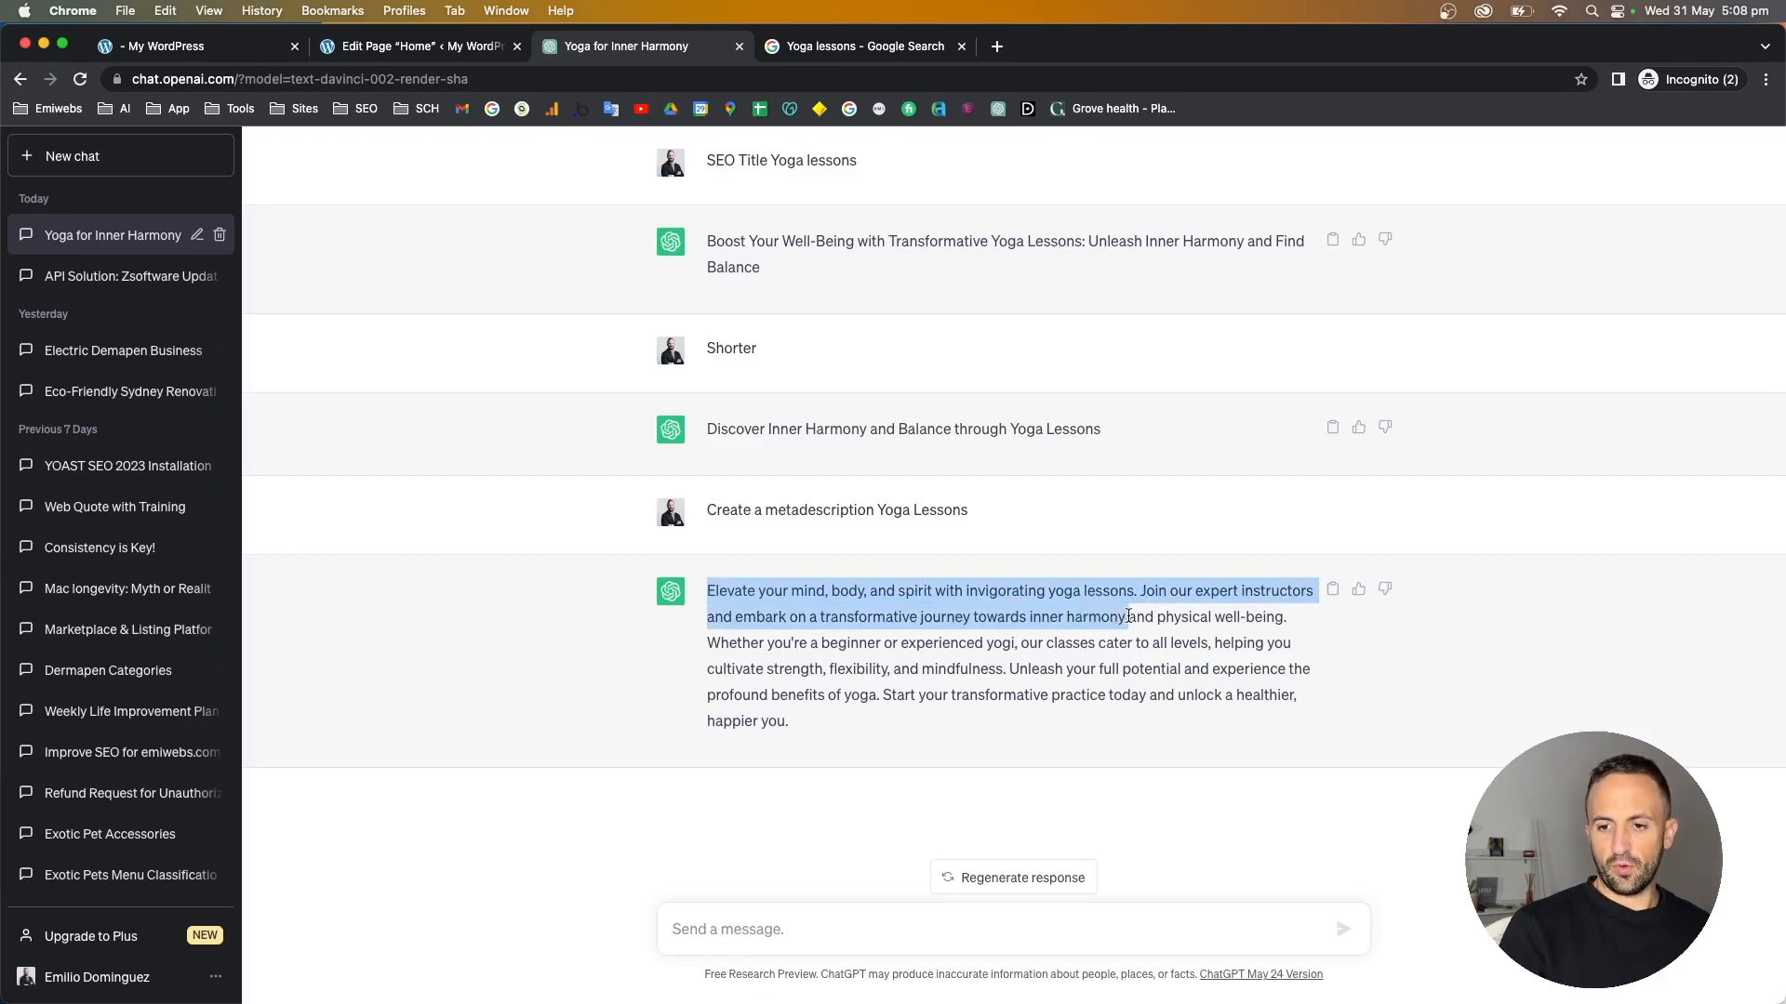
key(super+c)
key(super+alt+Left)
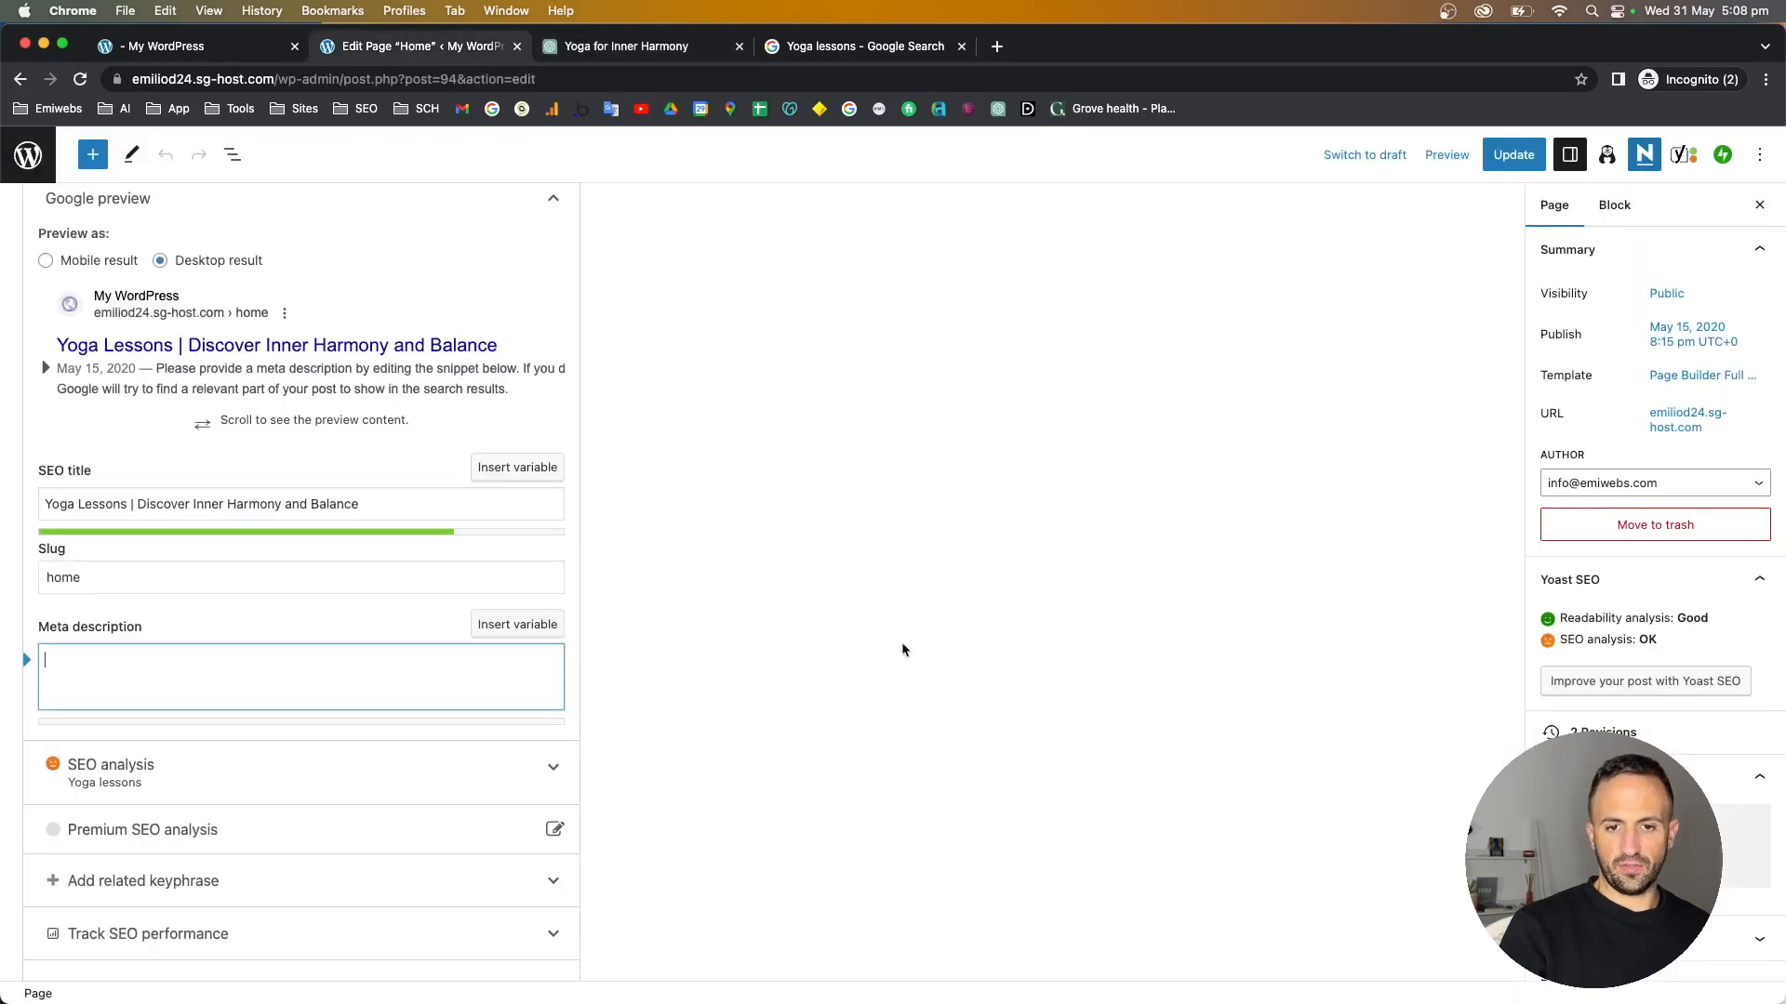
key(super+v)
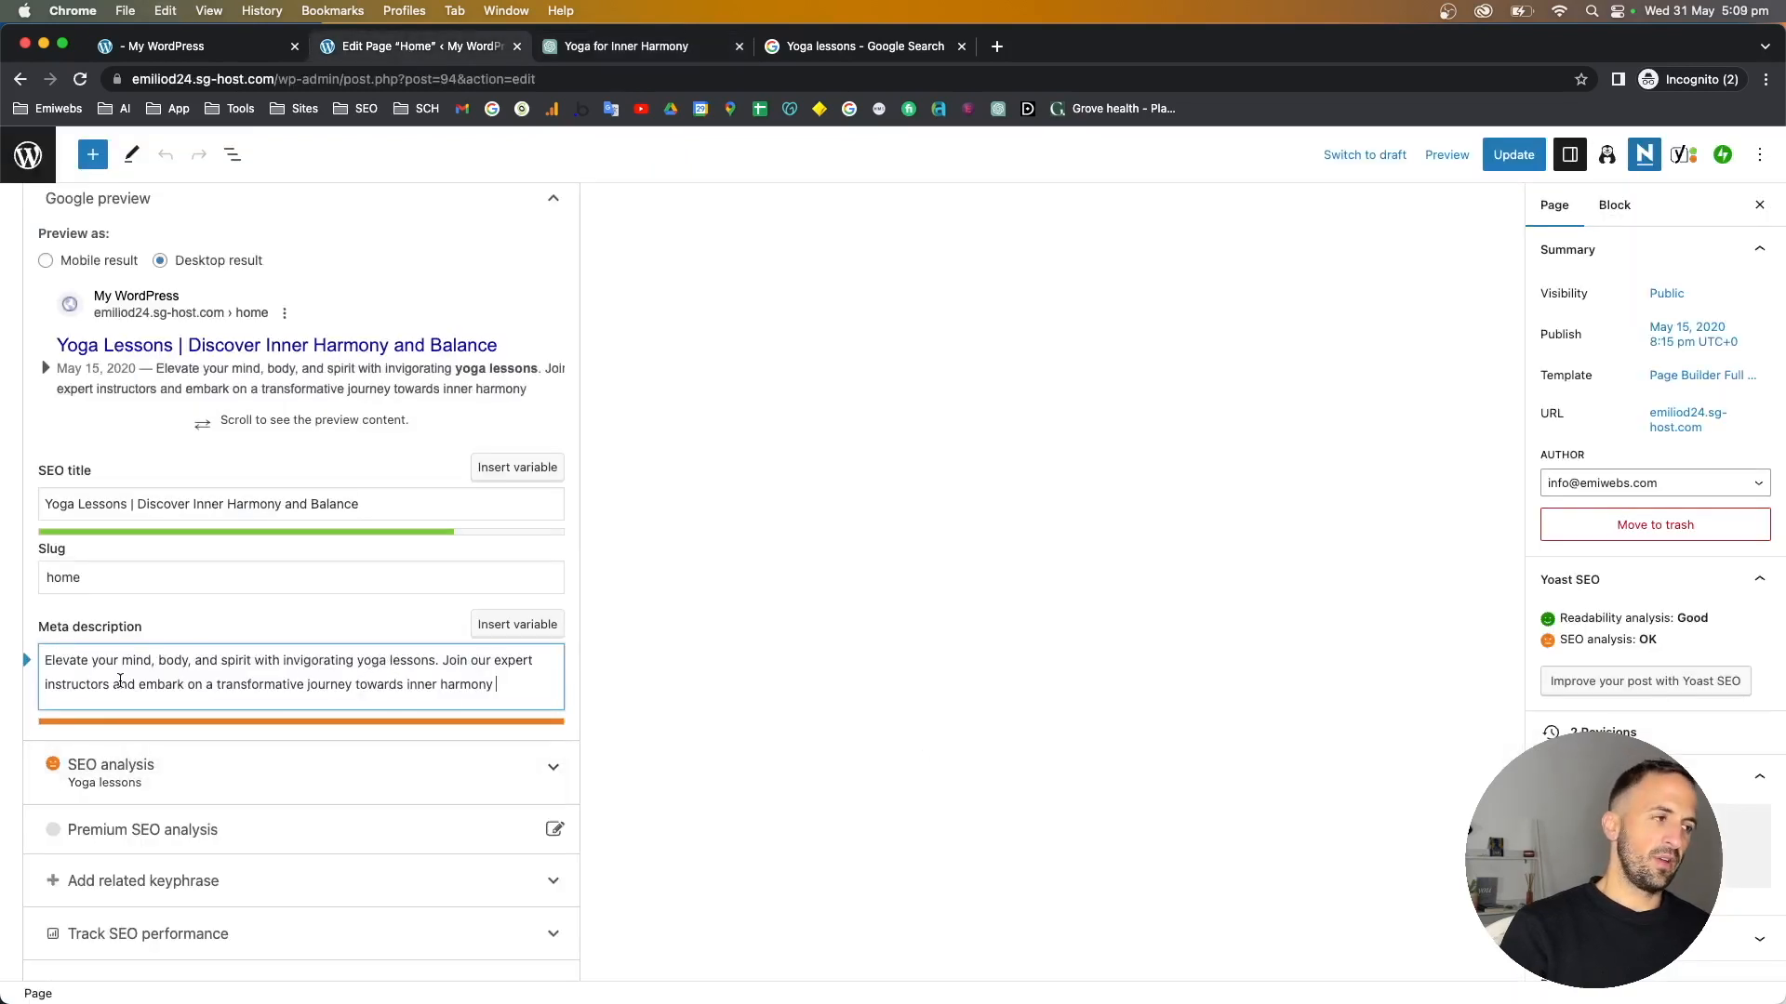
- Shorten the meta description by removing "journey towards inner harmony", so it ends with "embark on a transformative."
drag(306, 686, 582, 685)
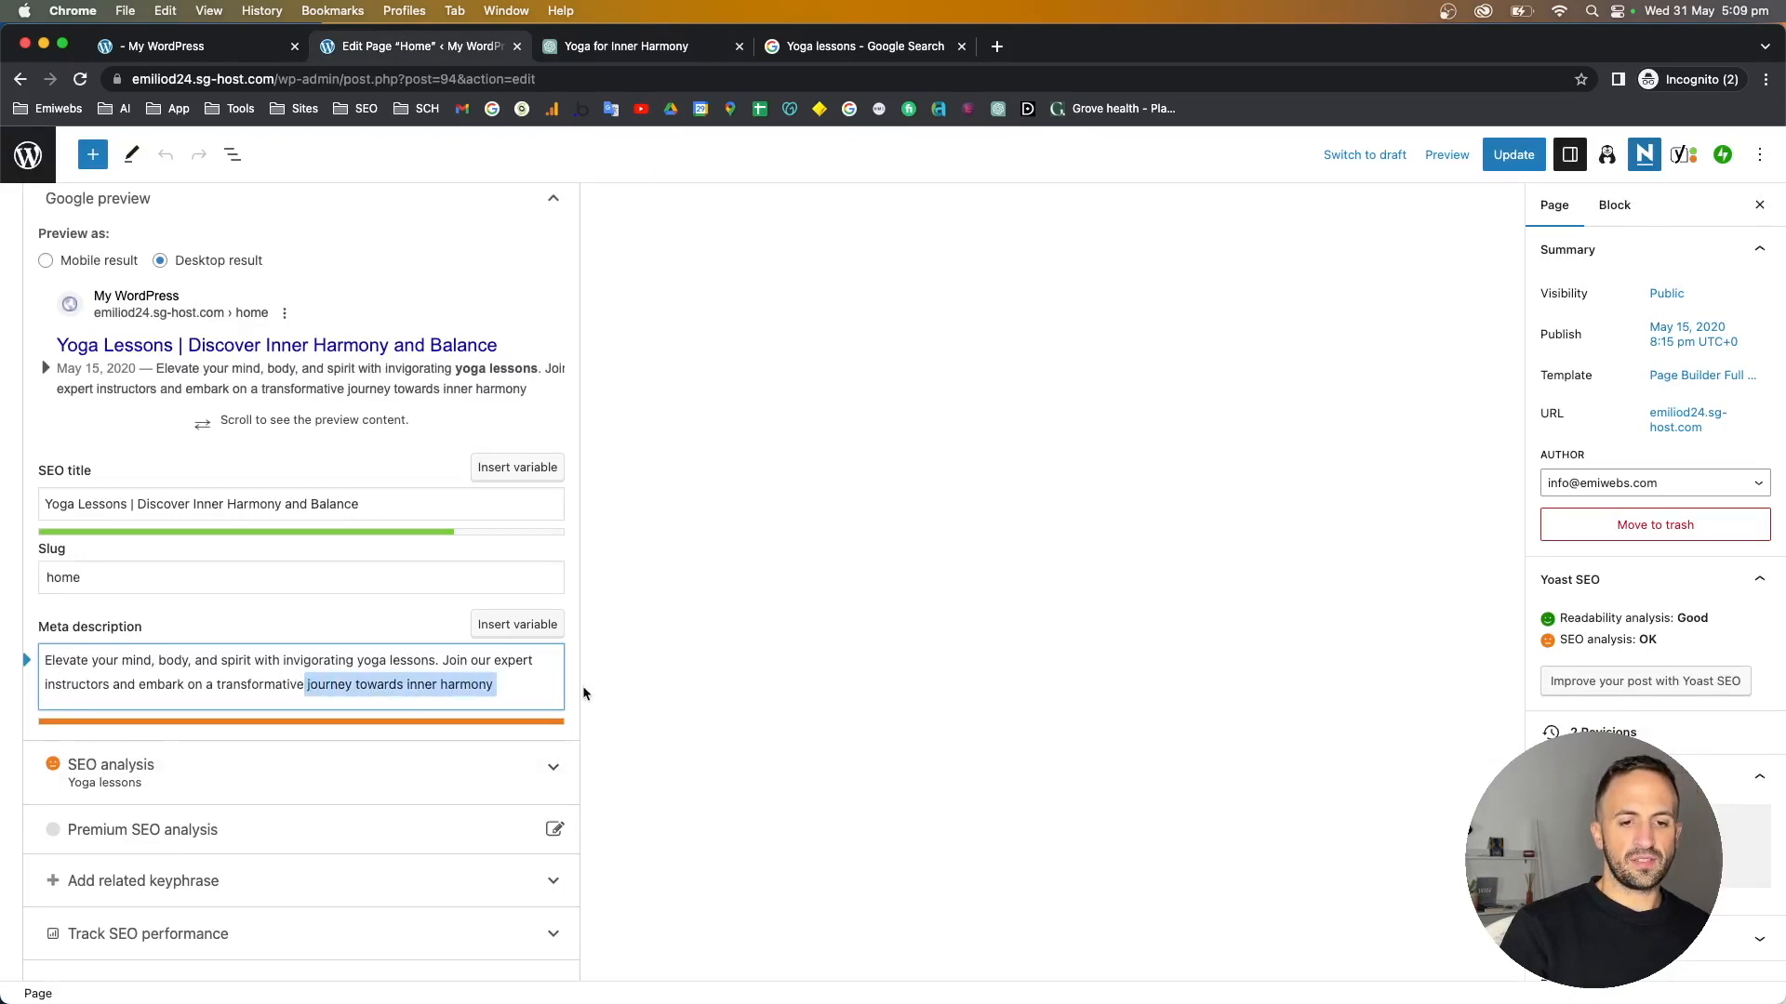
key(BackSpace)
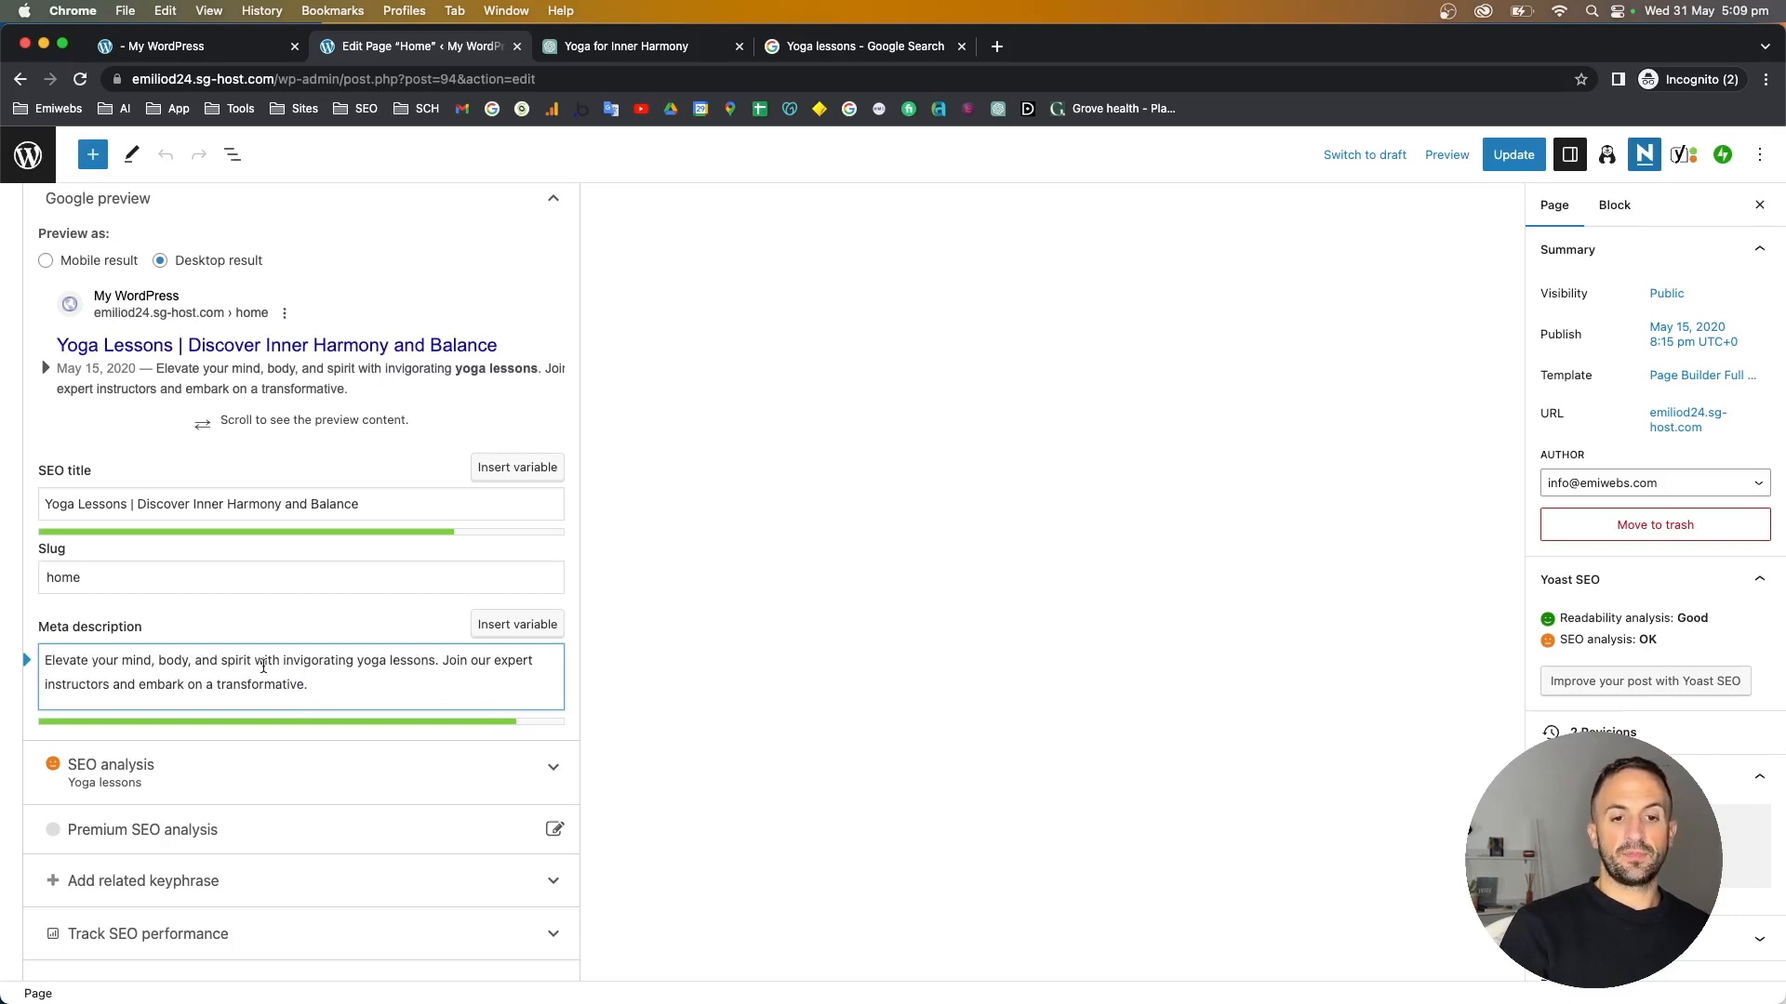
scroll(342, 664, down, 1)
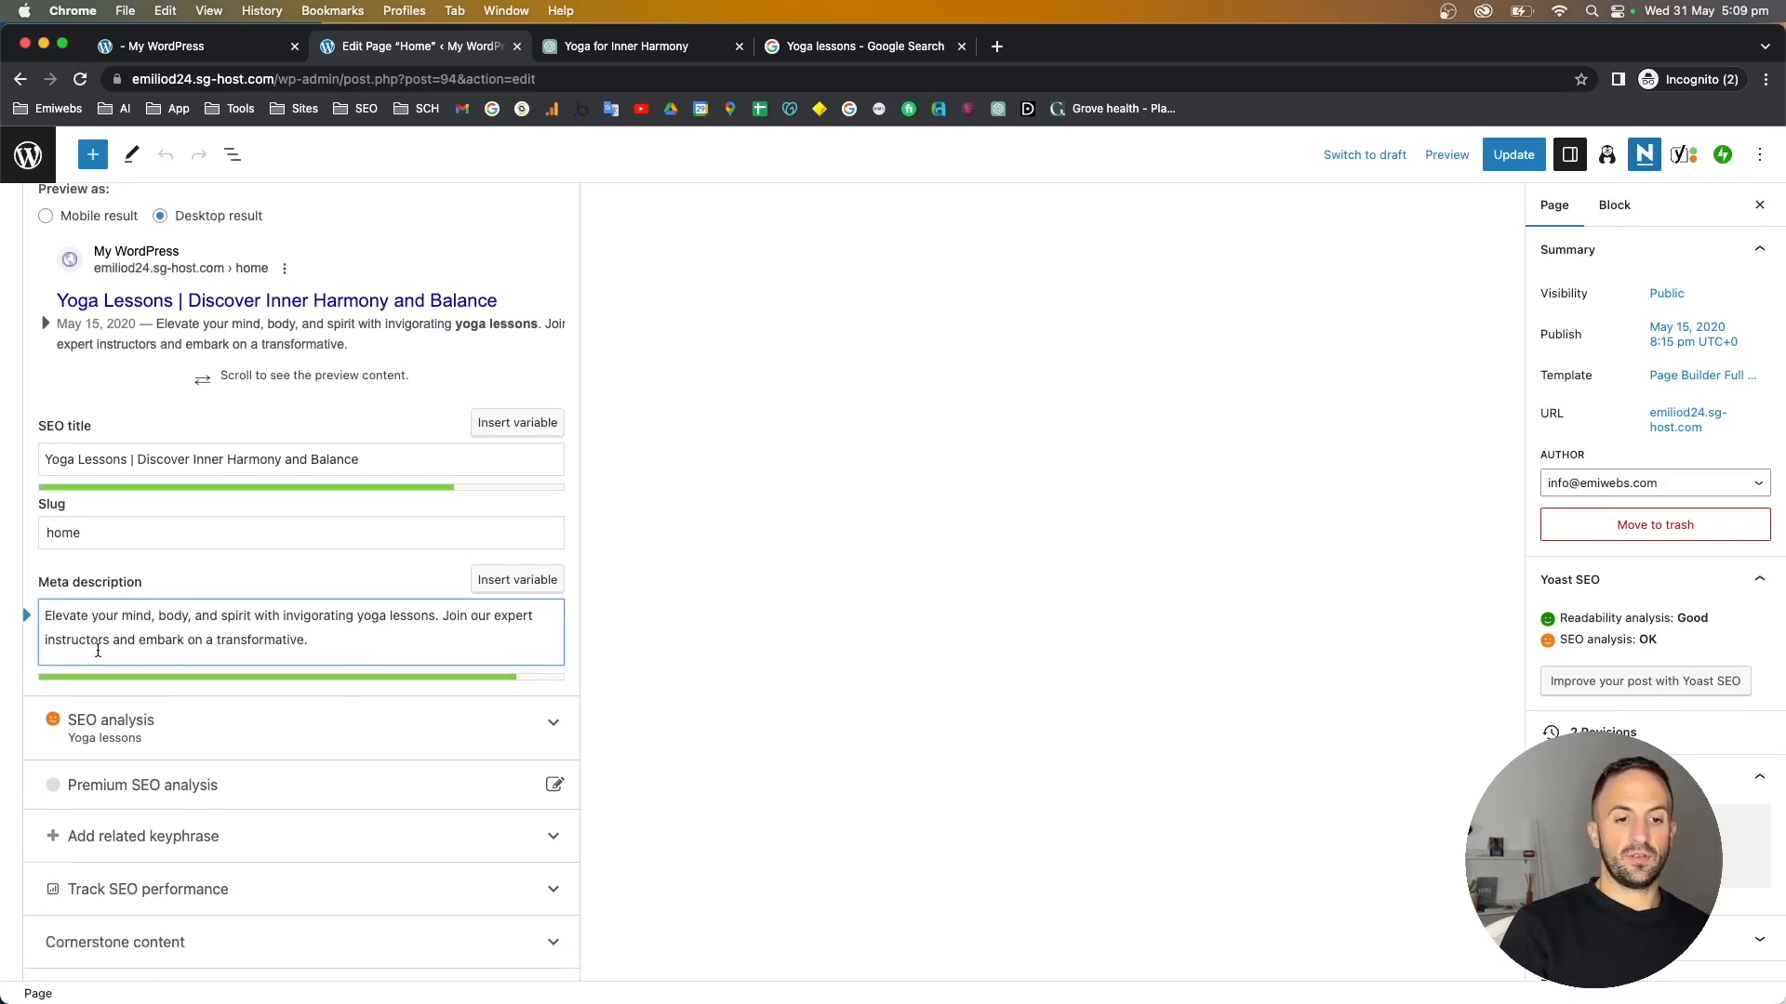
drag(184, 638, 437, 616)
click(355, 637)
- Expand the SEO analysis for "Yoga lessons" and examine its problems, improvements and good results
scroll(356, 637, down, 3)
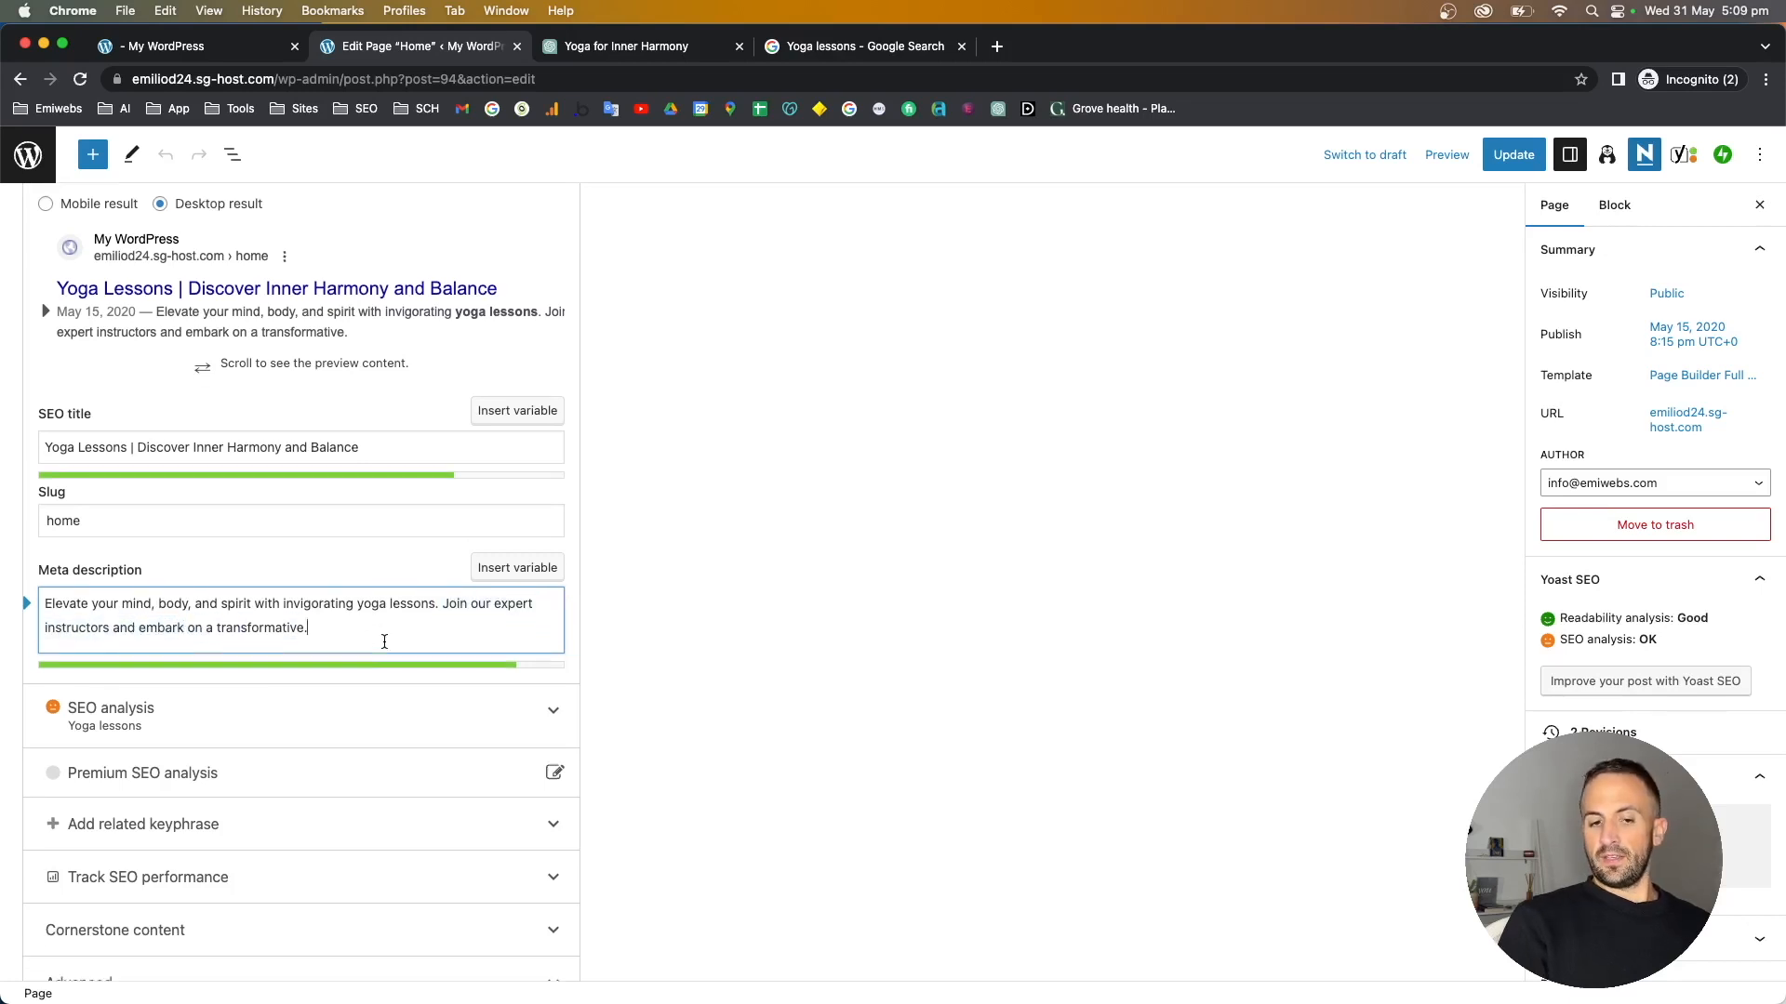
click(229, 617)
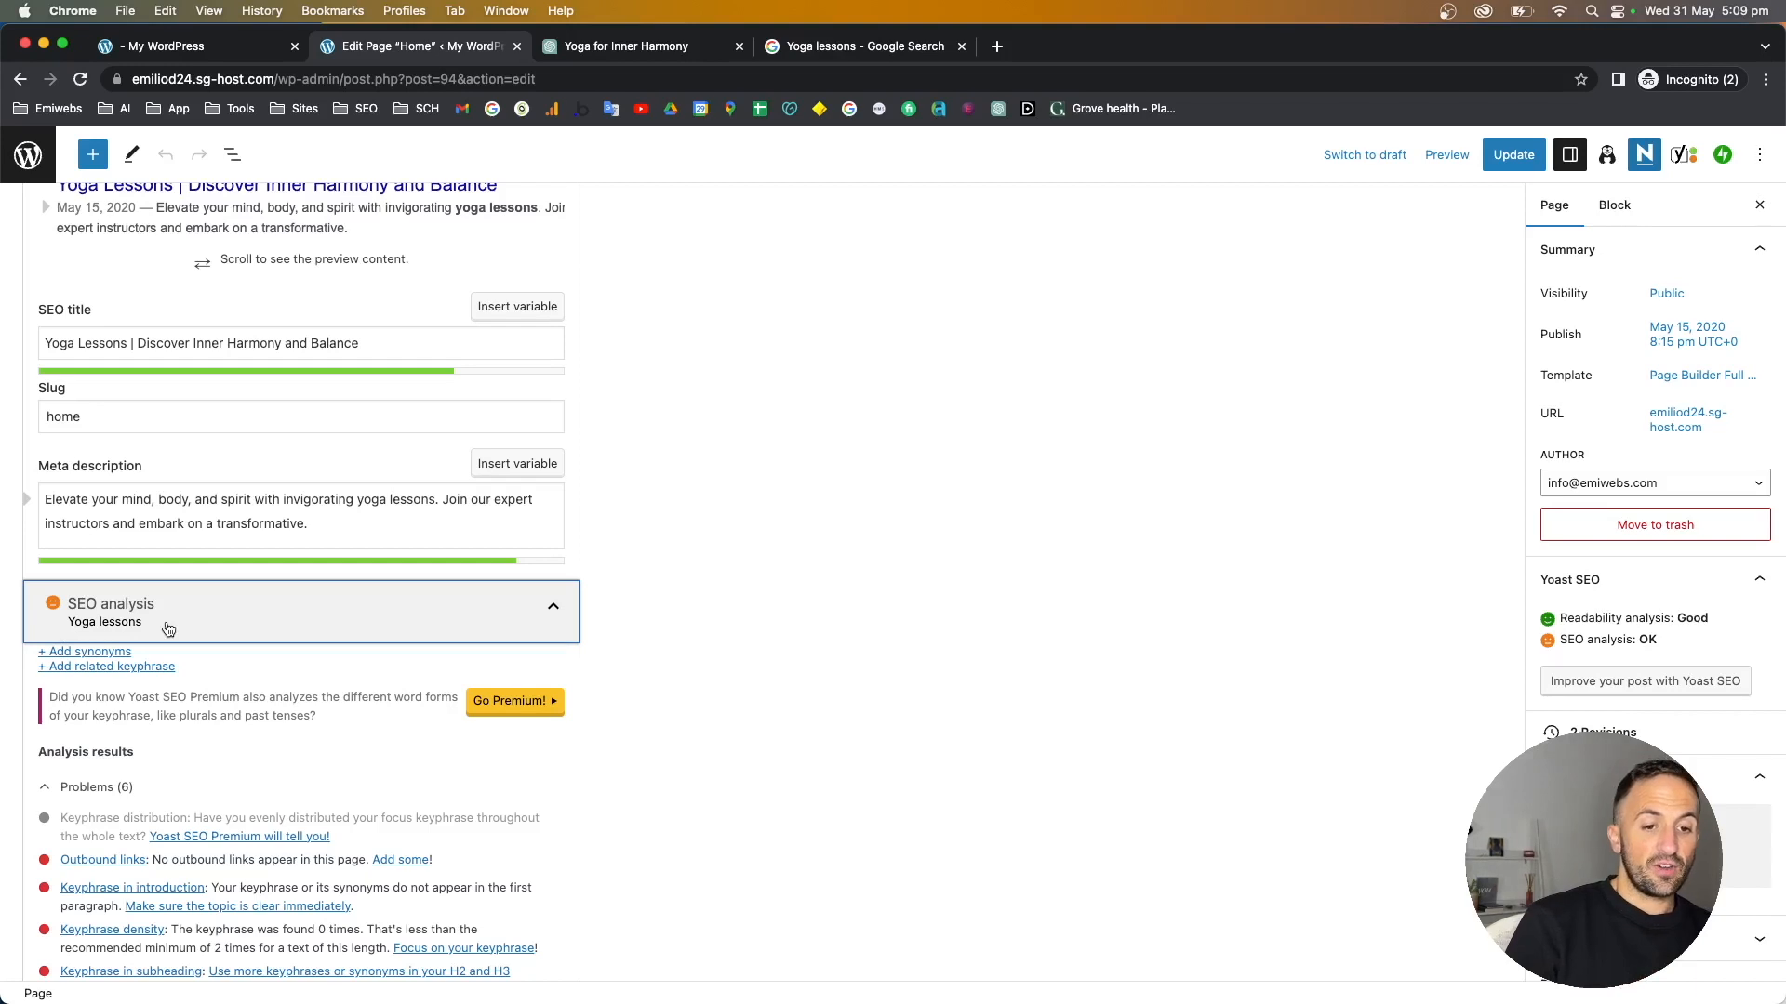
scroll(169, 630, down, 5)
scroll(168, 630, down, 3)
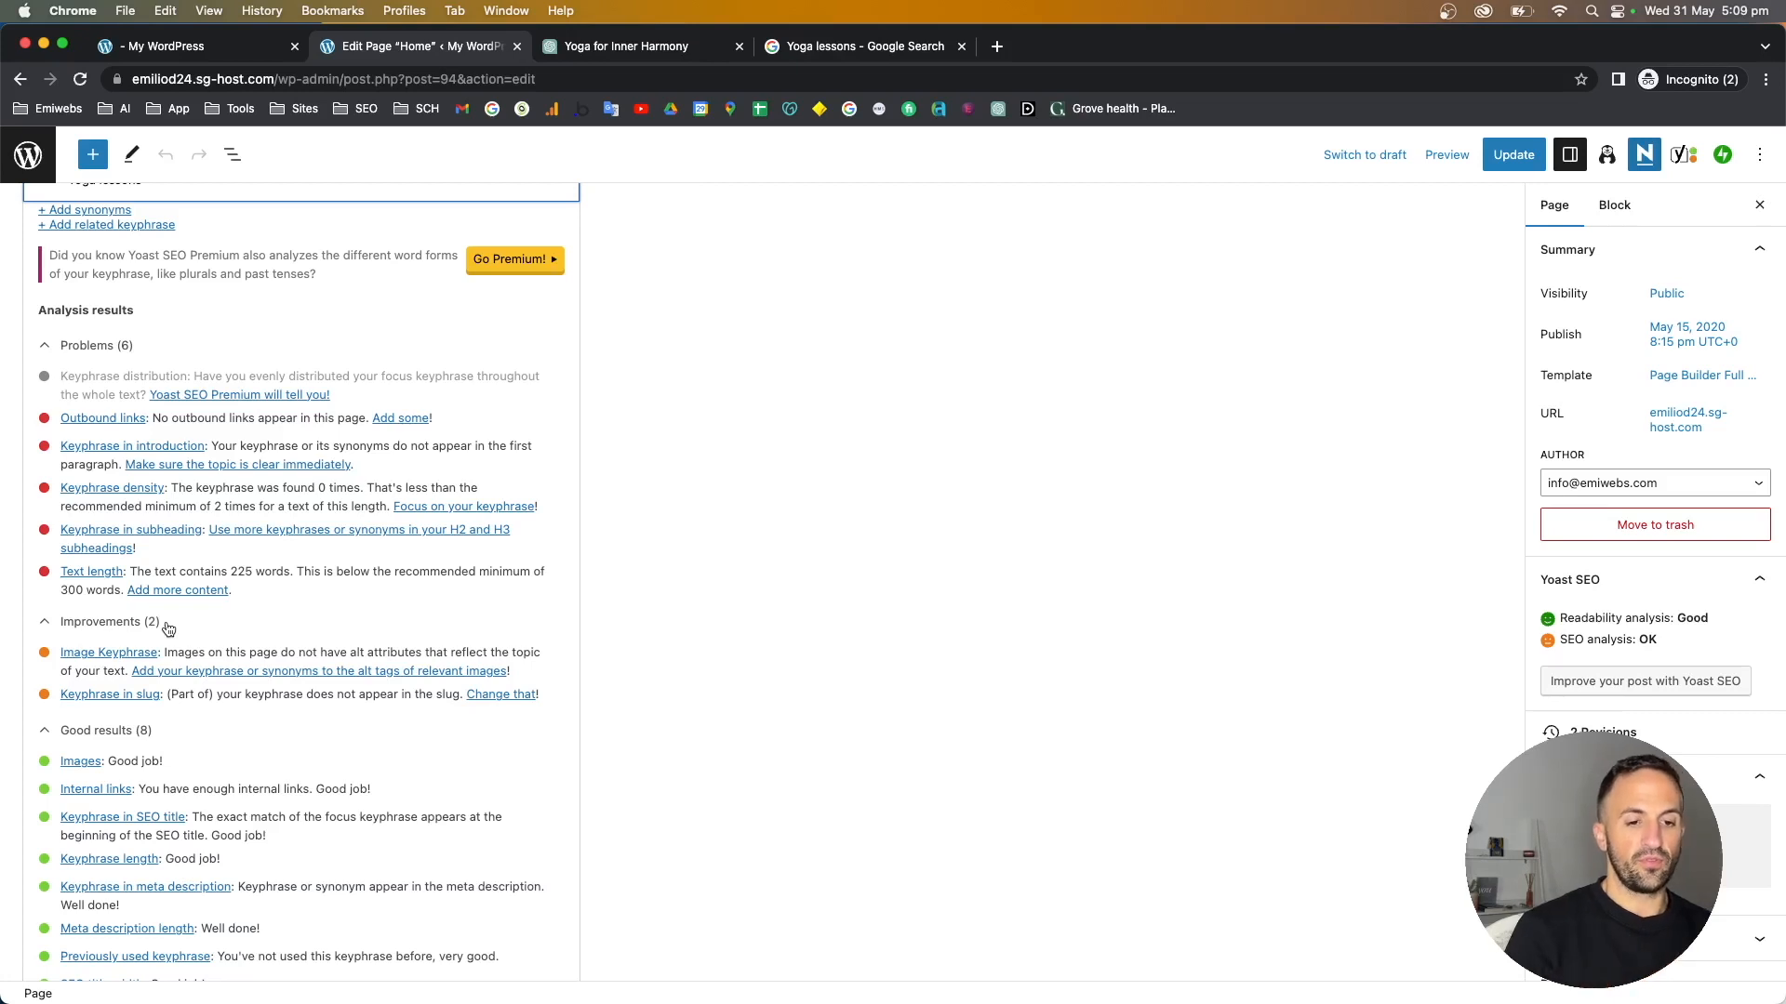
scroll(129, 663, up, 10)
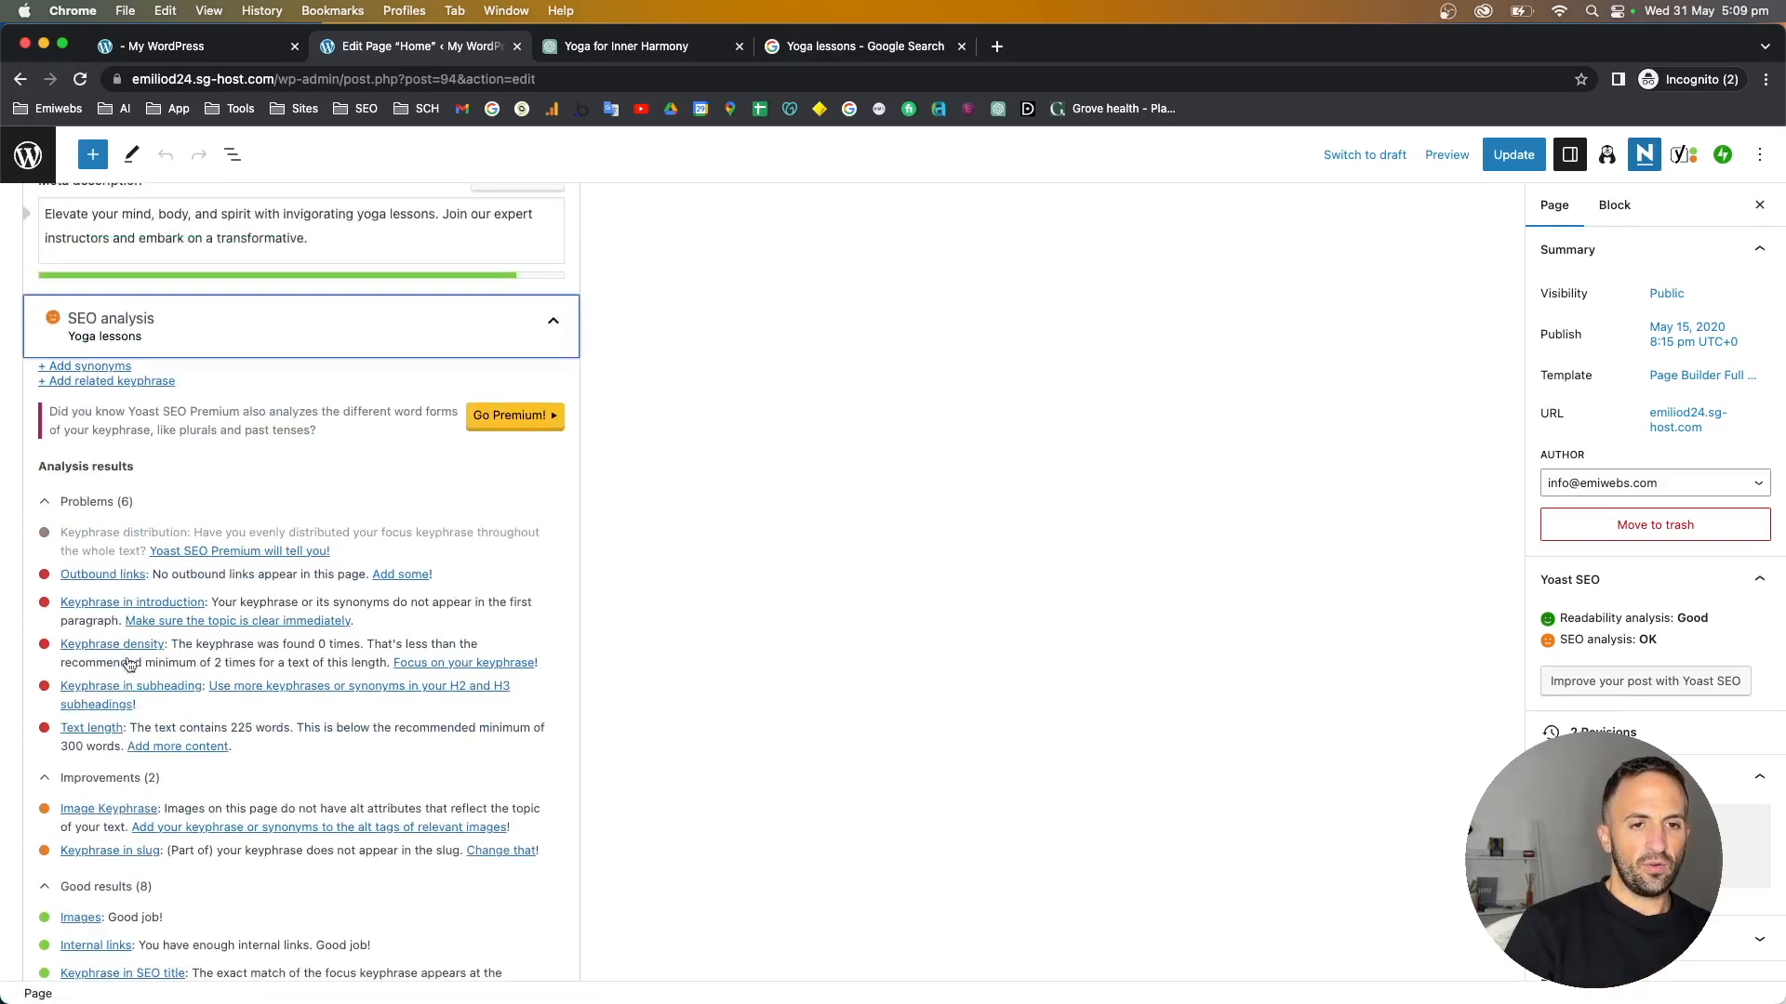
scroll(128, 663, down, 5)
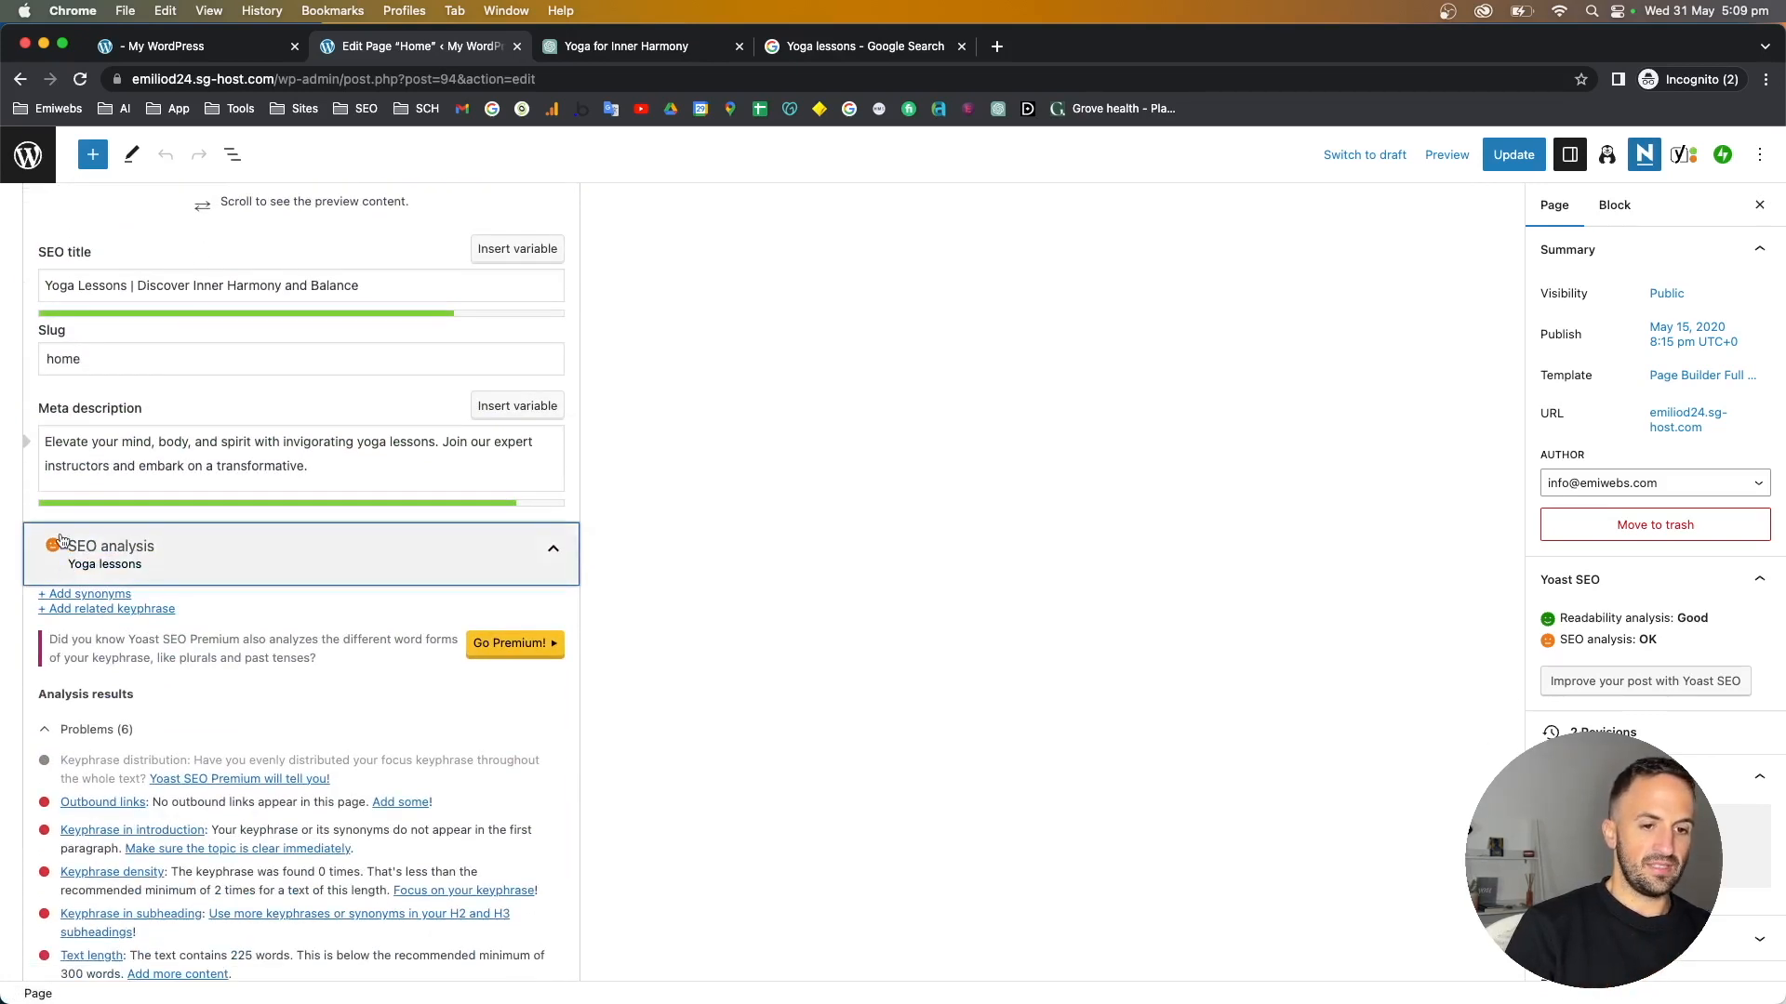
scroll(93, 718, down, 6)
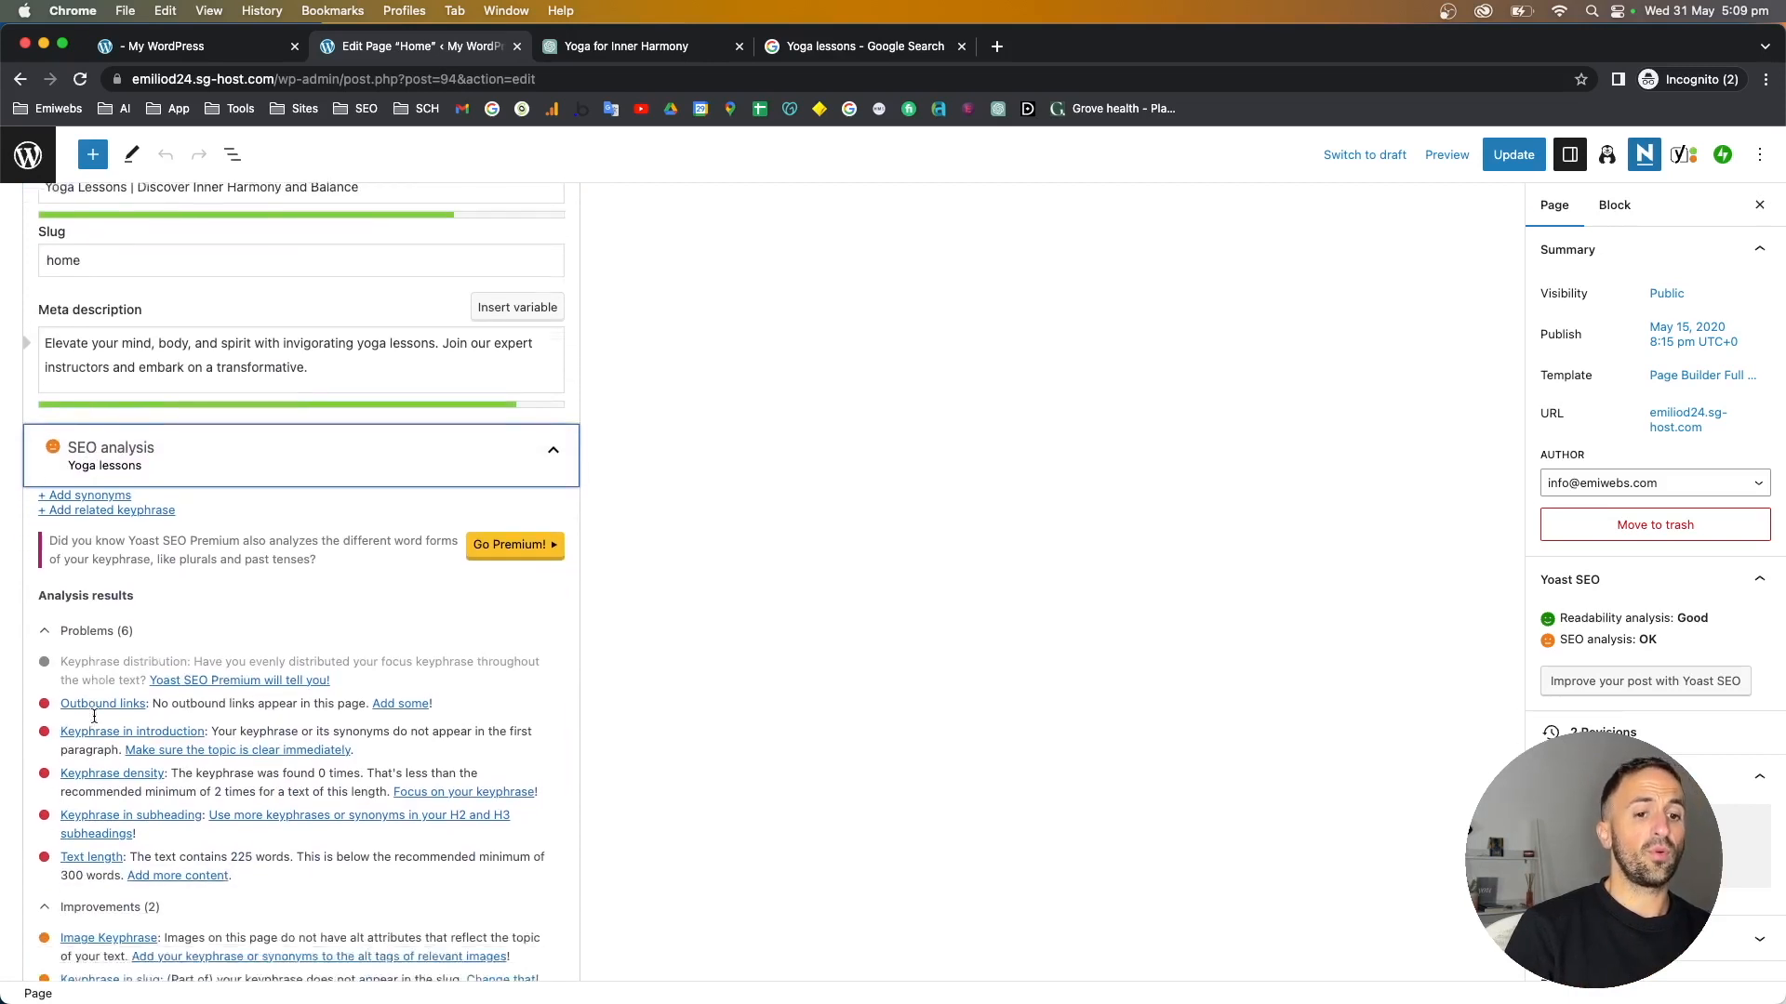
scroll(89, 731, down, 1)
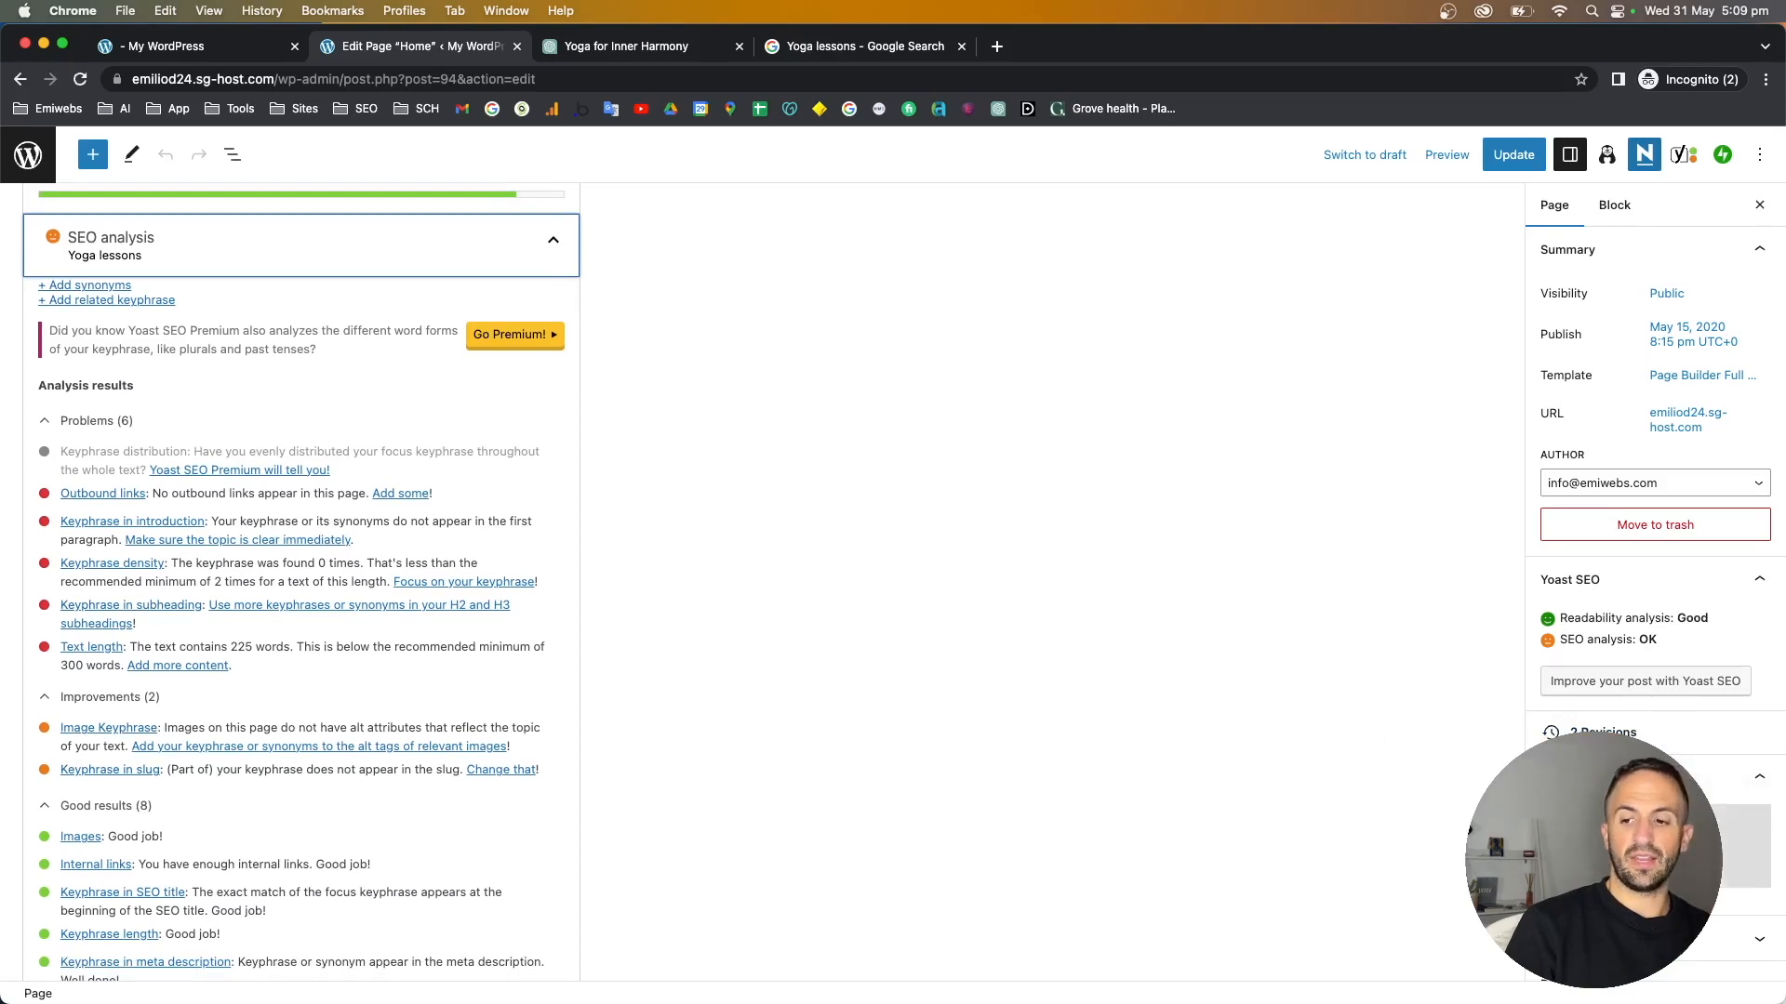
- Set neve-yoga-studio-13-8.jpg from the Media Library as the page's featured image
click(1655, 847)
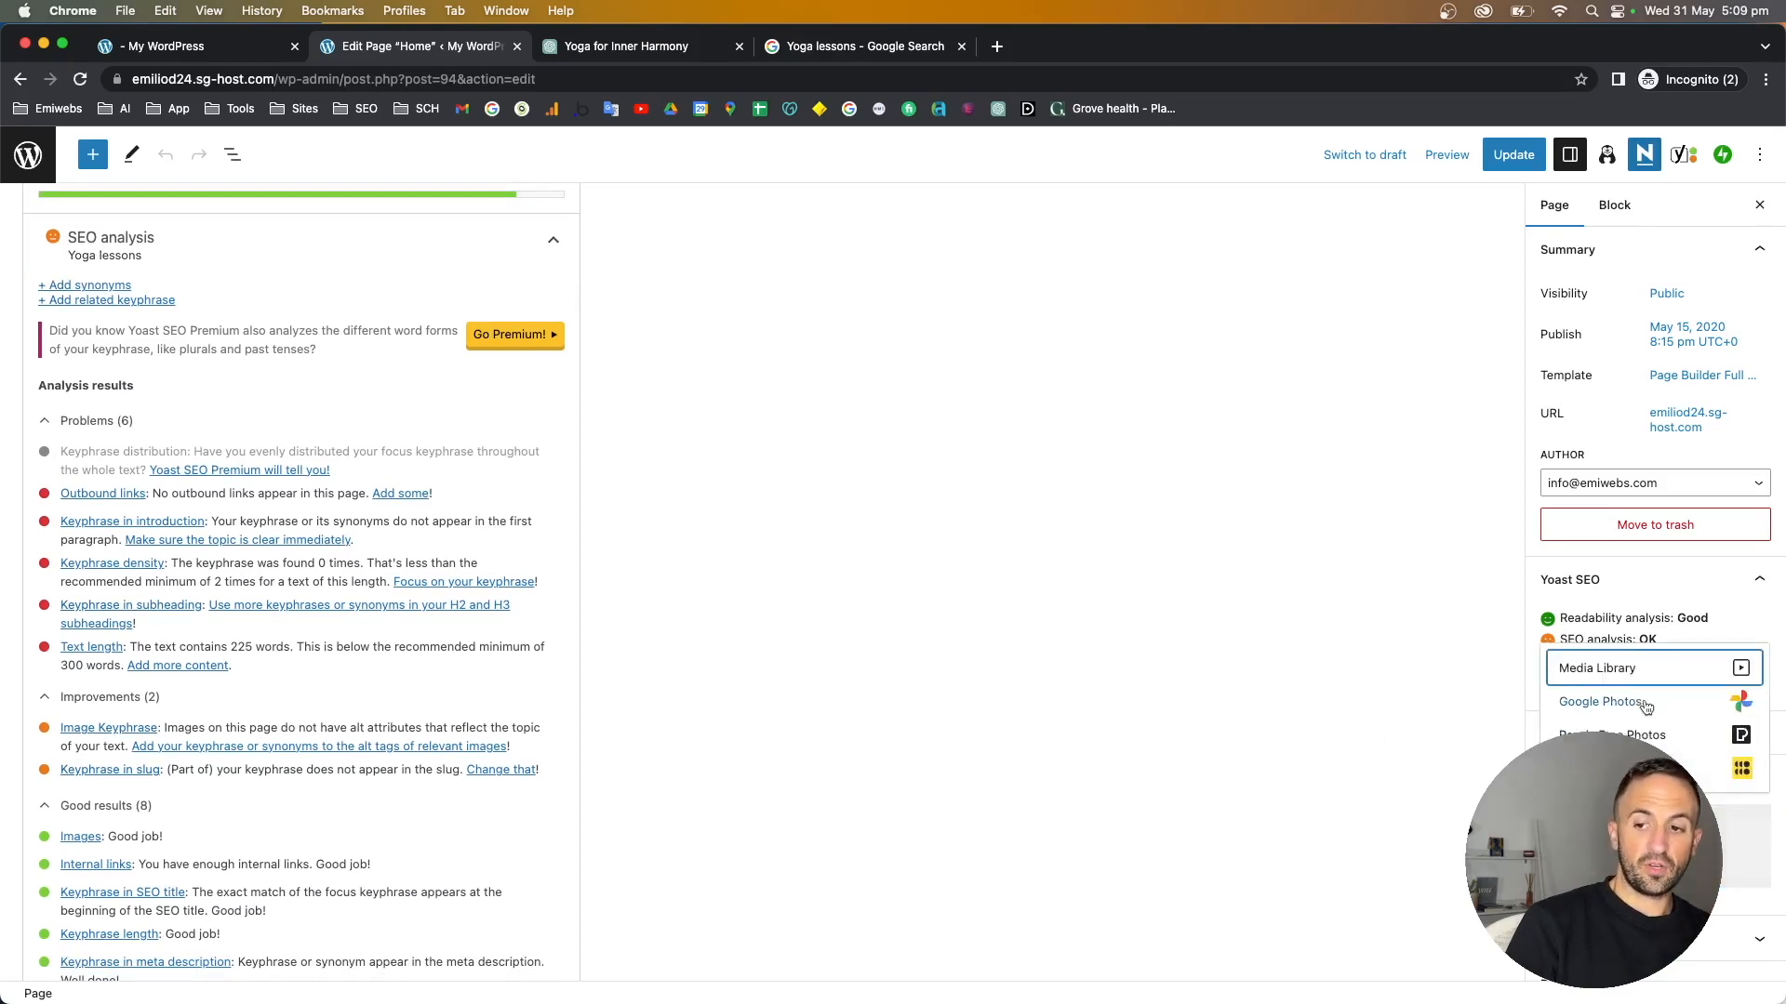
click(1634, 669)
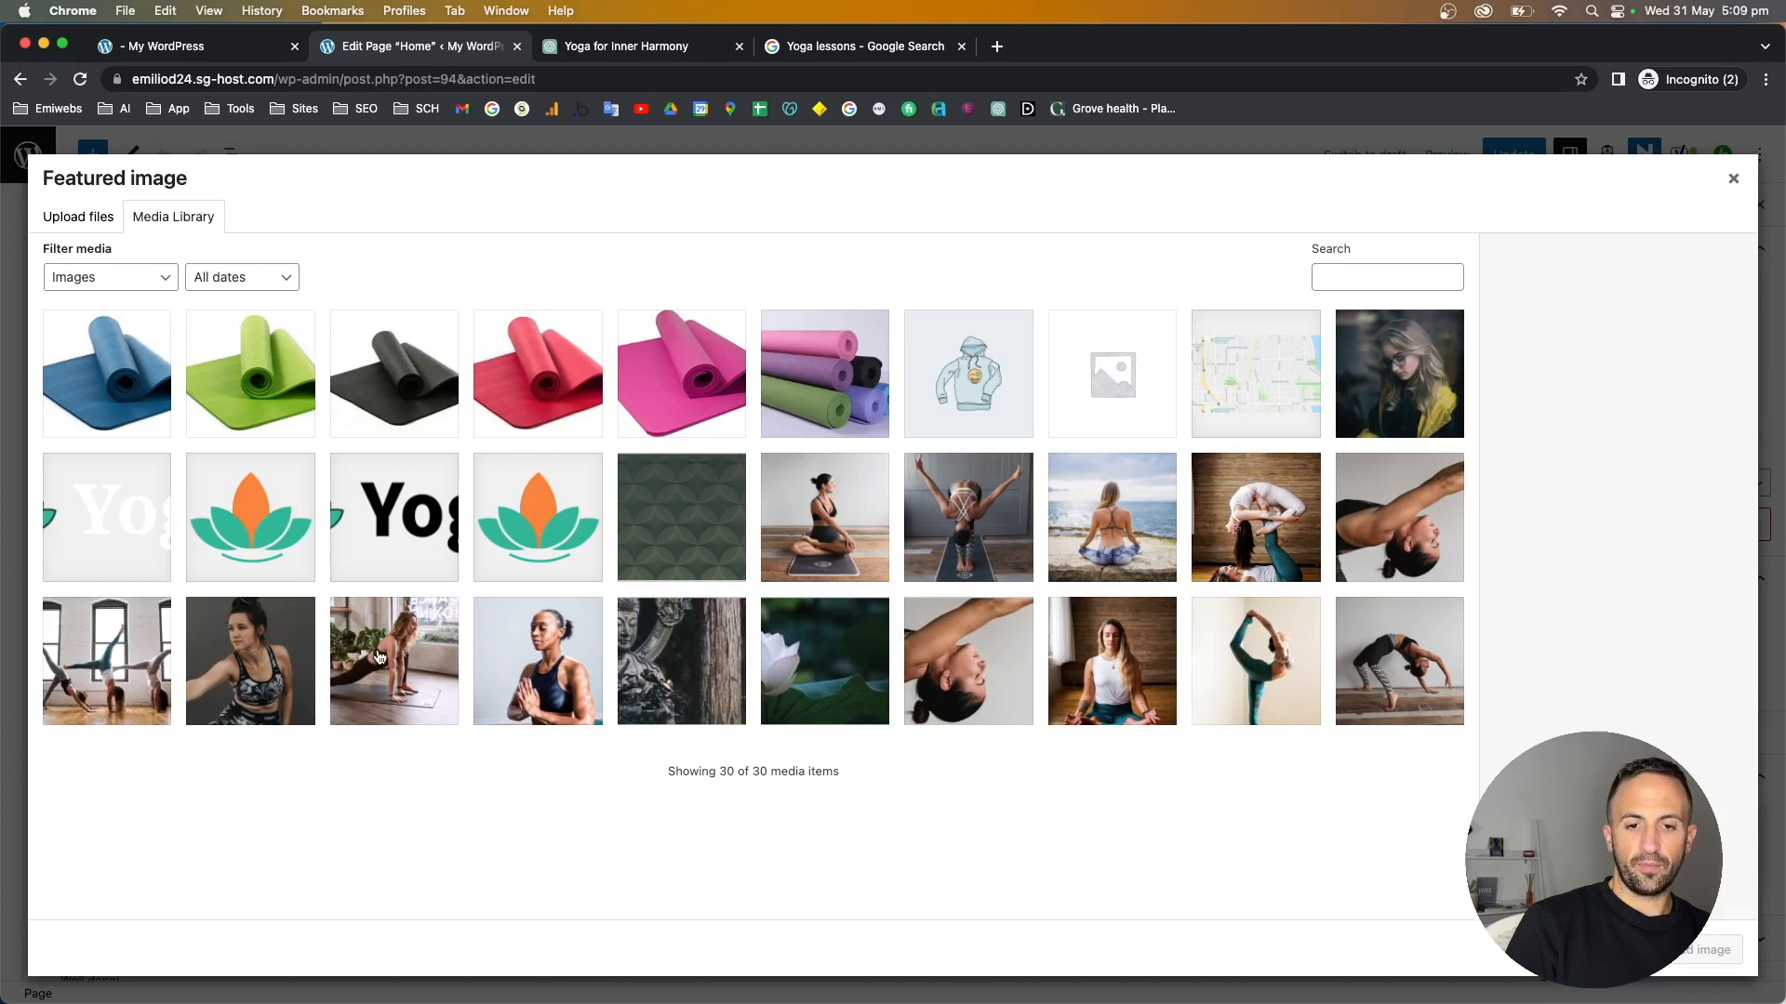
click(393, 654)
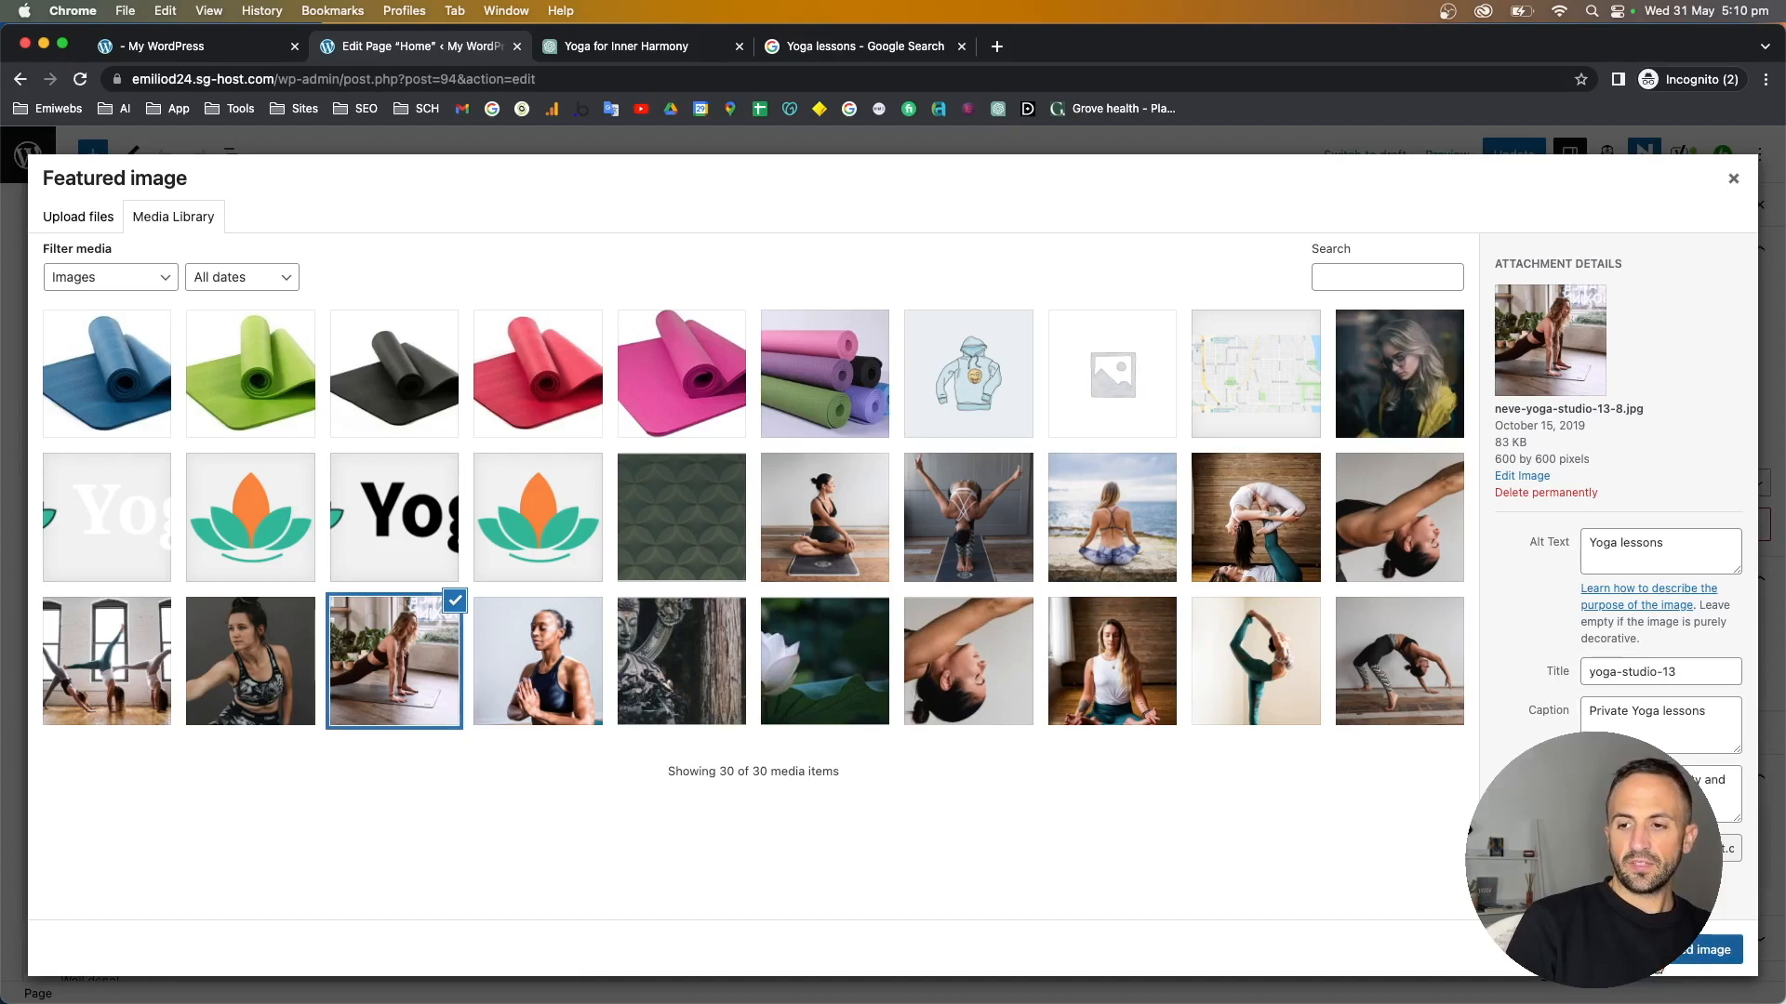
click(1711, 949)
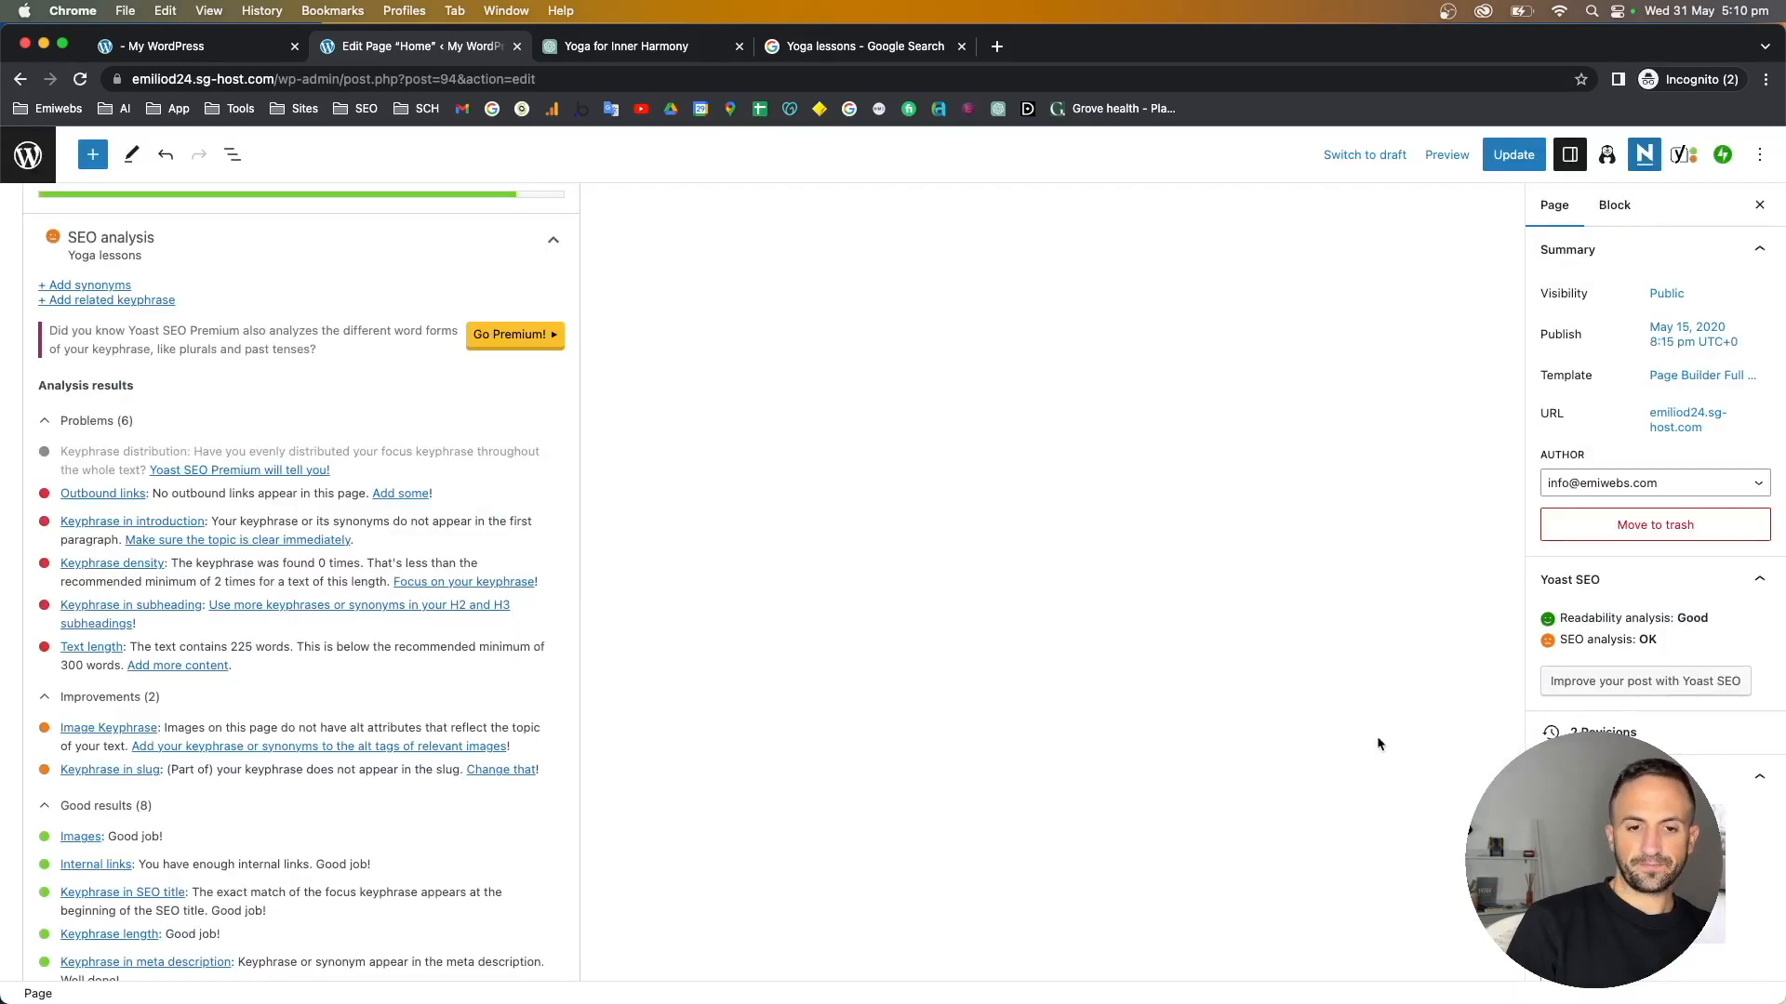
- Show the Google preview as a mobile result and review the SEO analysis results again
scroll(438, 527, up, 10)
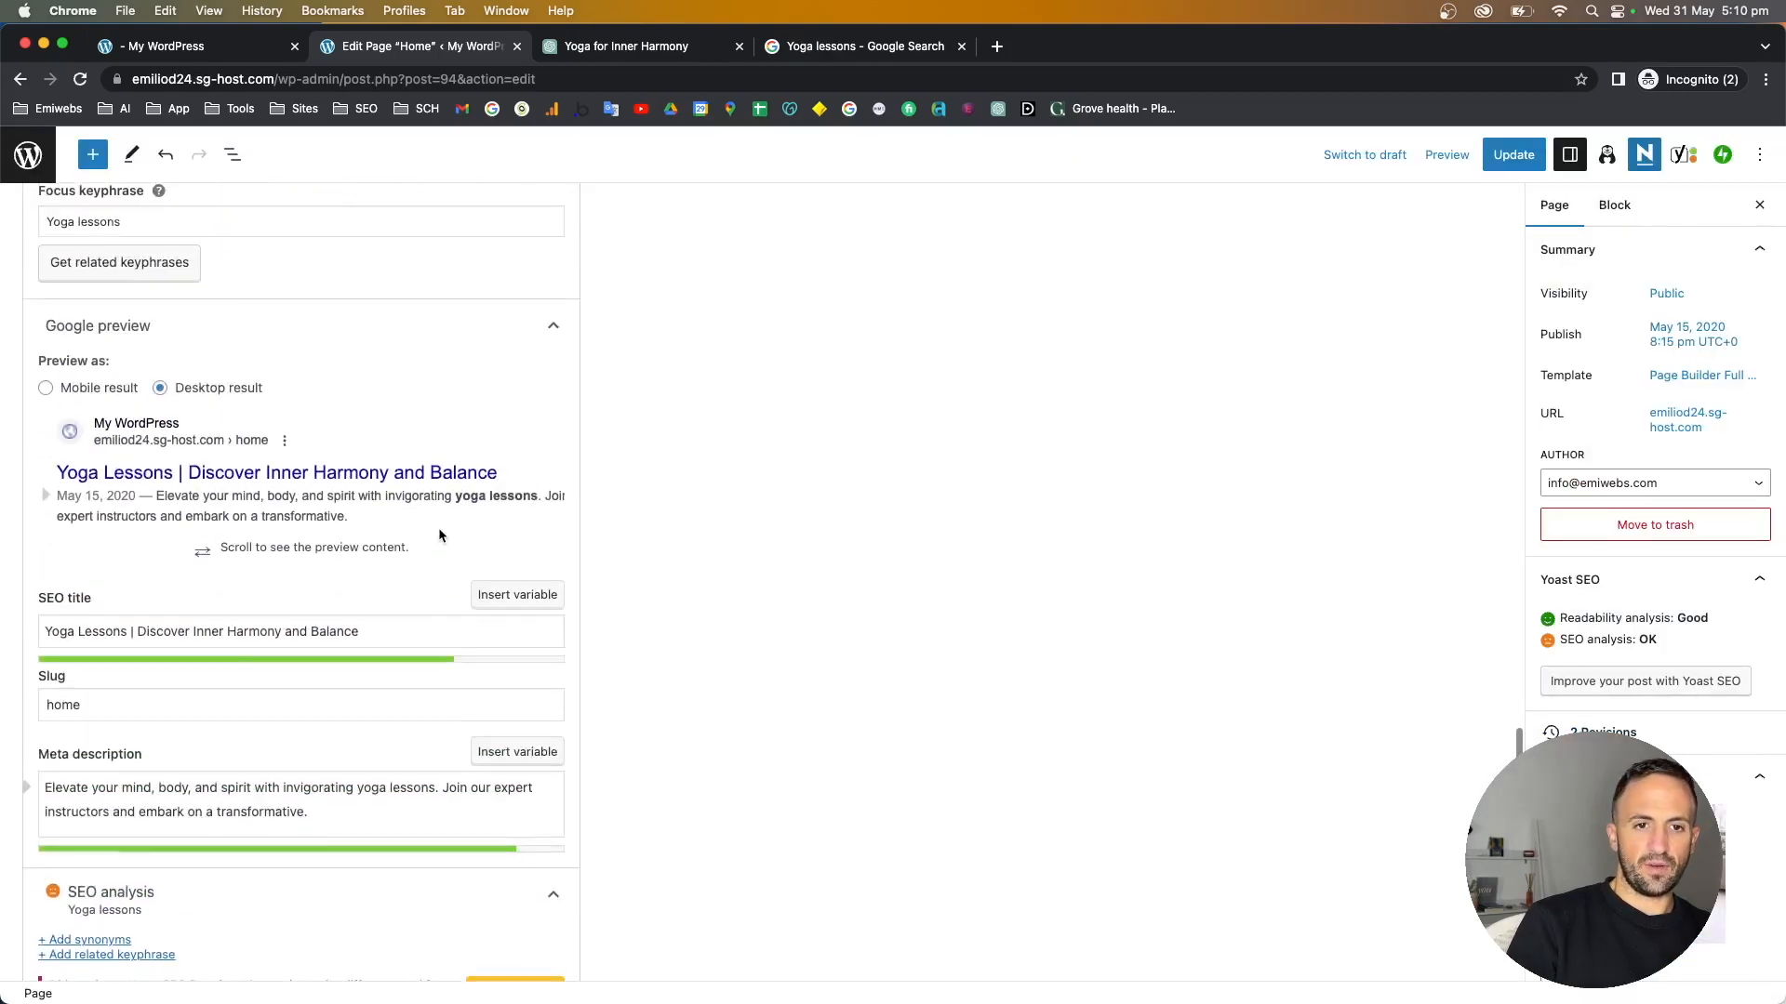
click(94, 389)
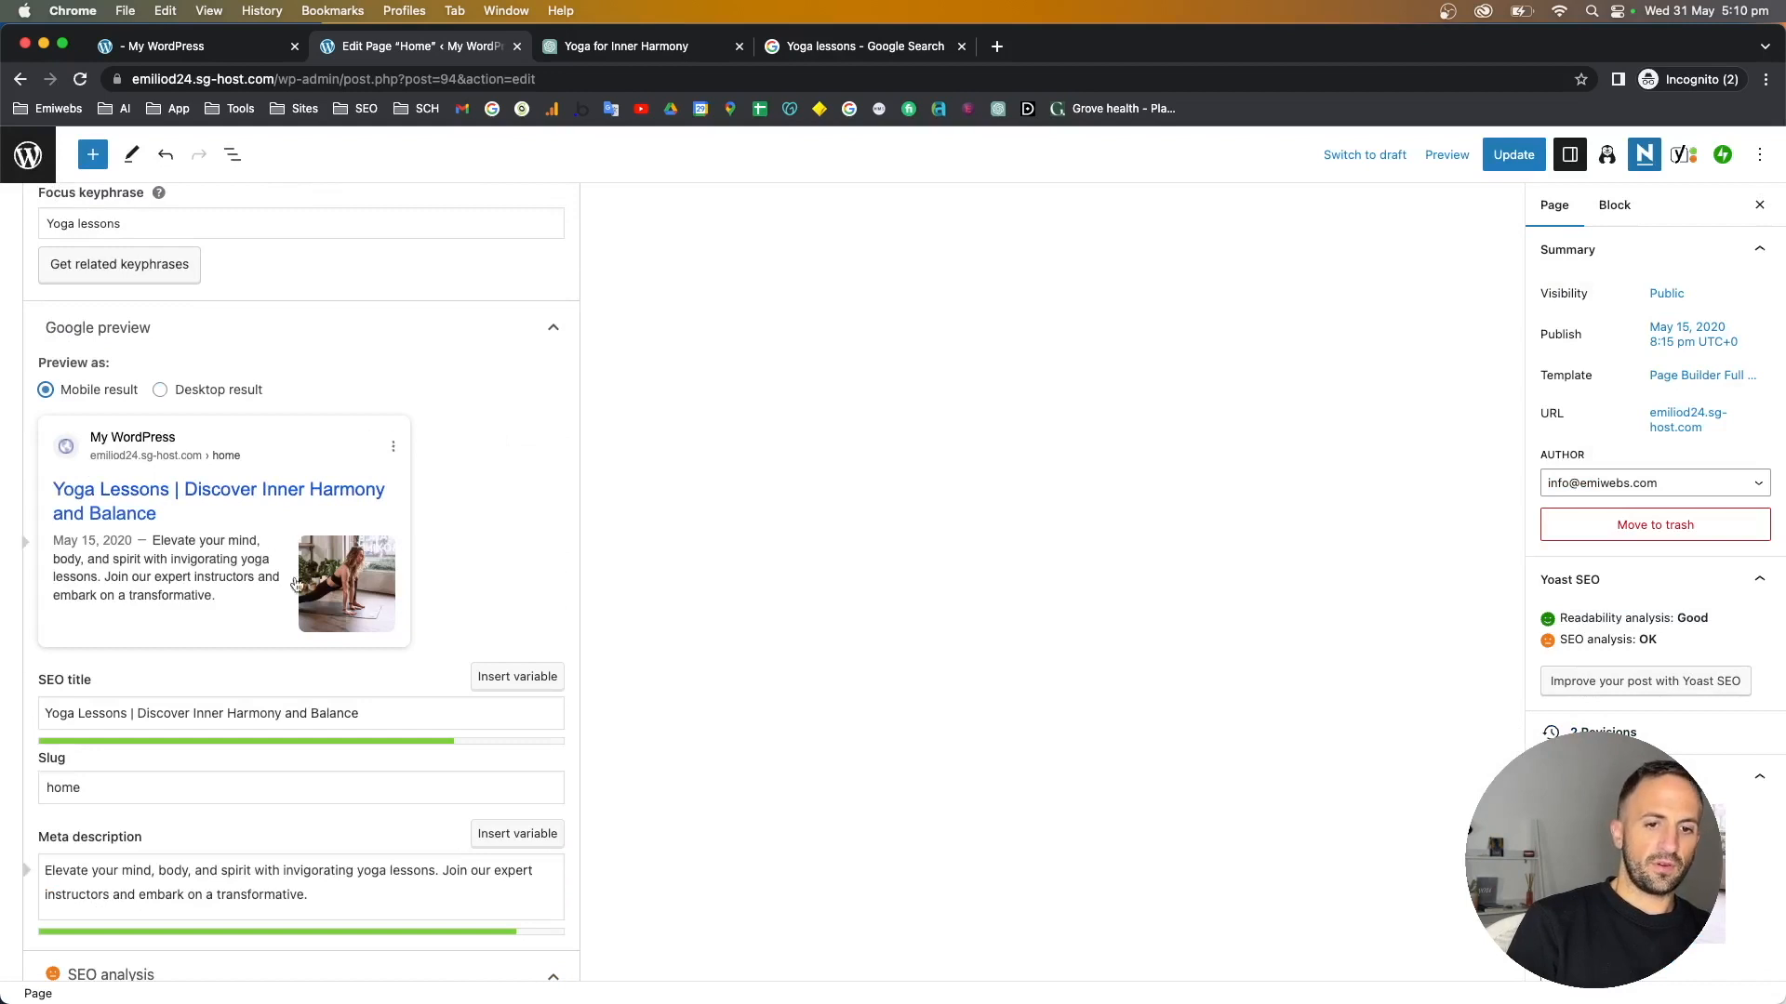
scroll(578, 718, down, 3)
scroll(577, 718, down, 10)
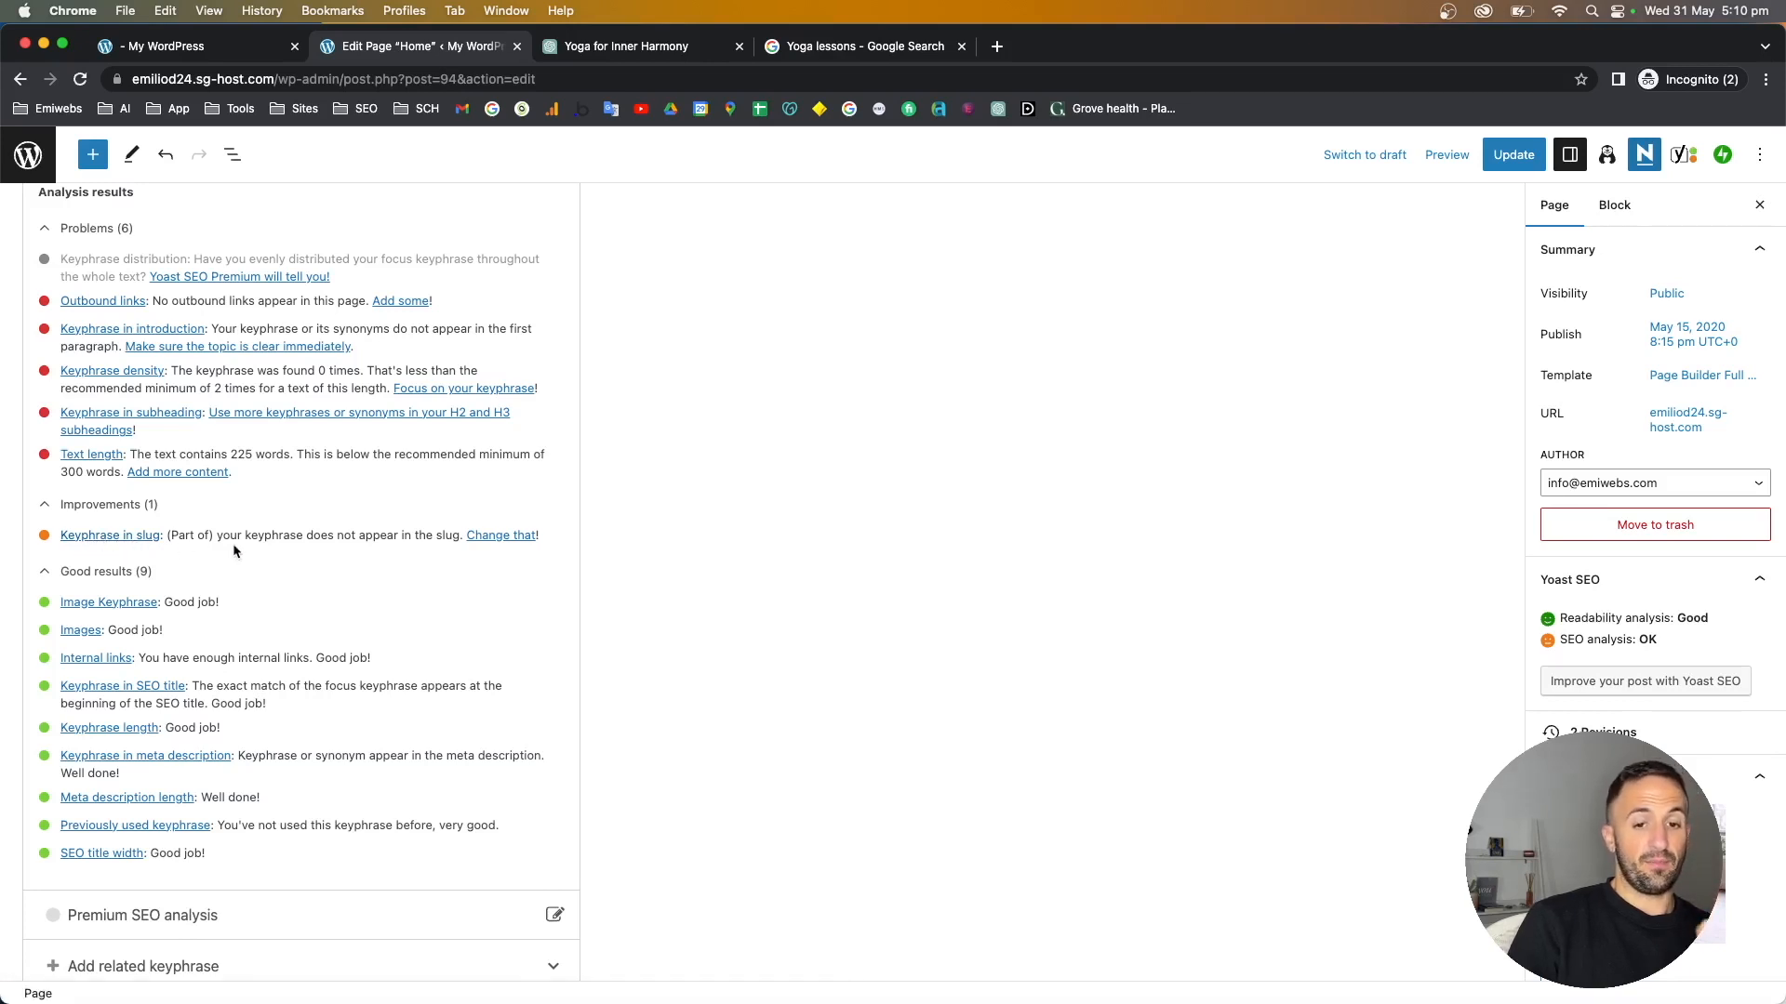
- Replace the page's slug with "Yoga lessons"
scroll(234, 558, up, 3)
scroll(235, 559, up, 4)
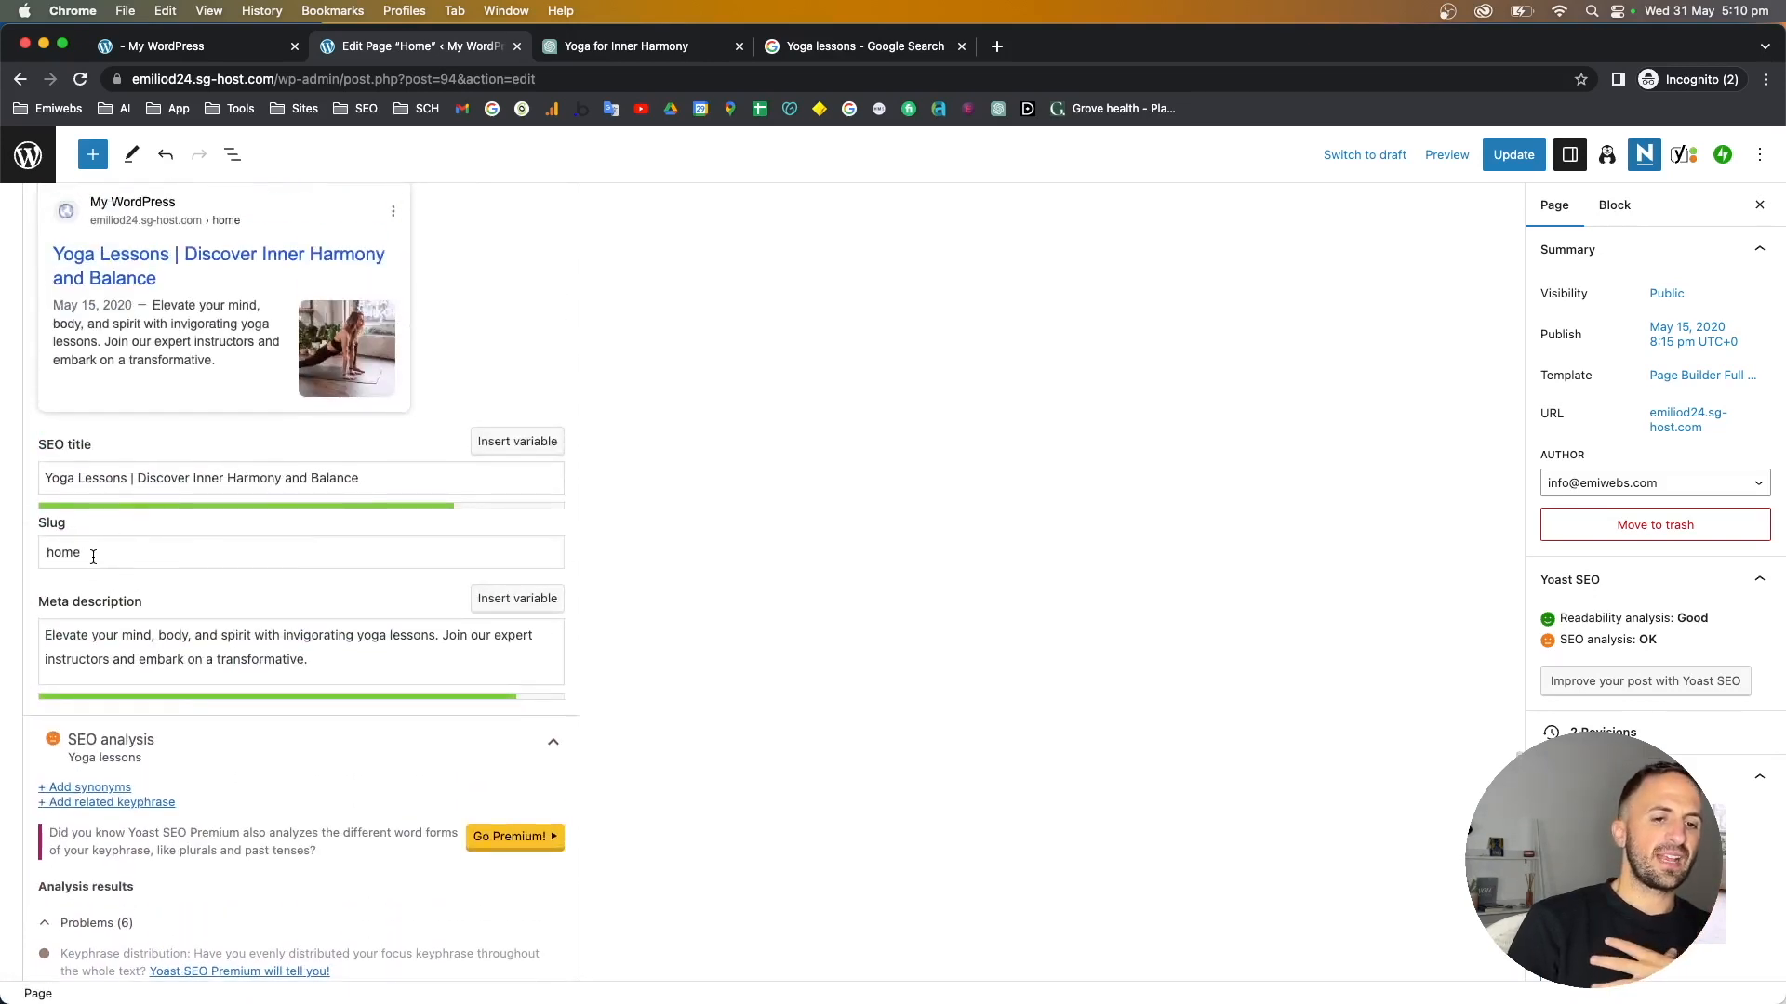
drag(93, 556, 49, 549)
text(Yoha )
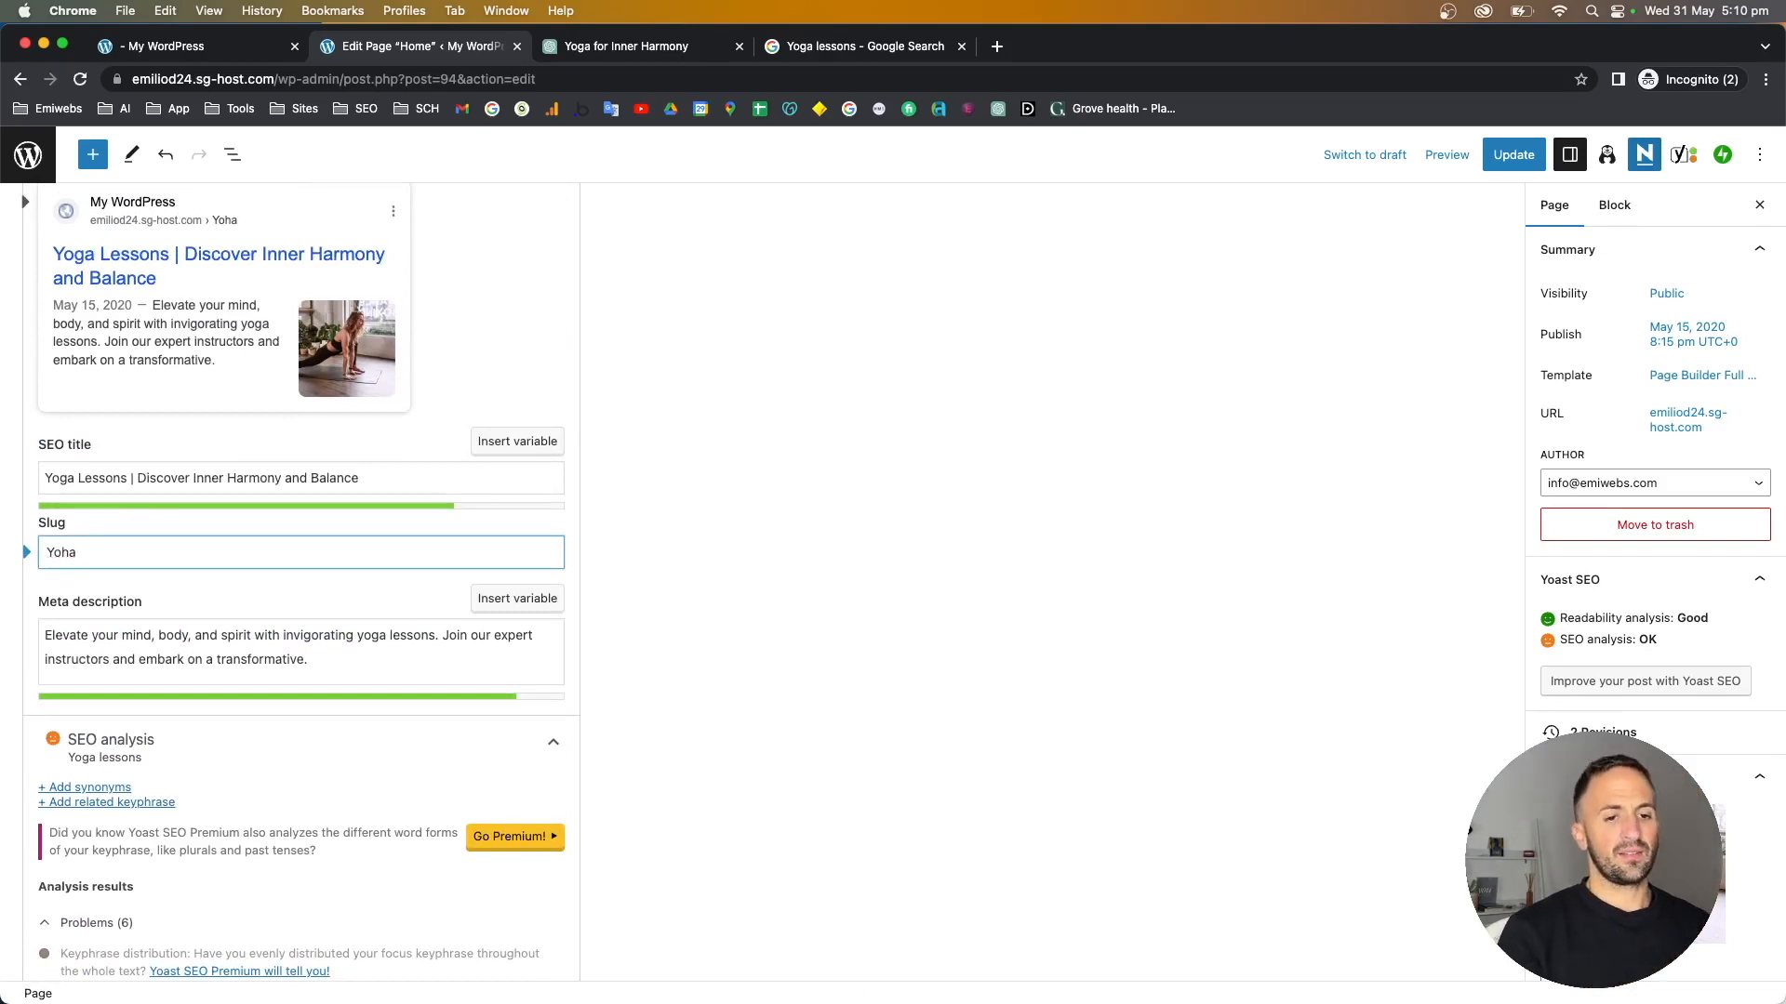
text(lessons)
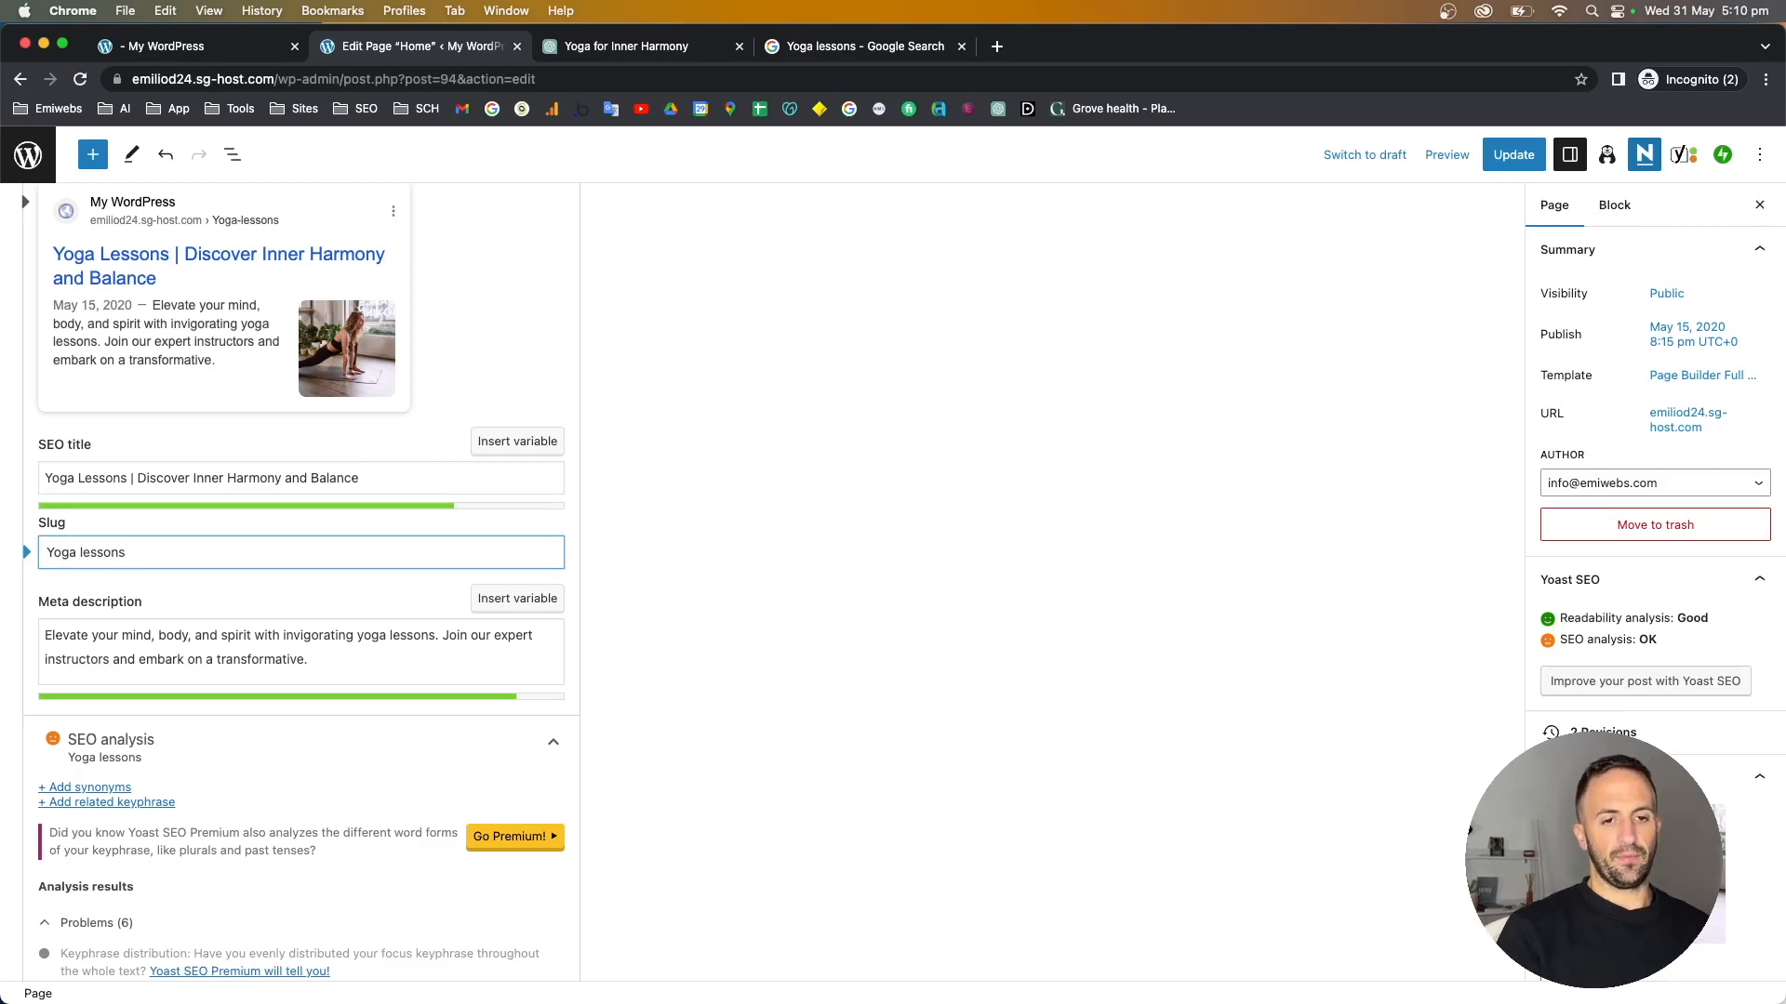
- Review the Google preview and the SEO analysis results for the updated slug, and check the Premium SEO analysis offer
scroll(279, 316, up, 3)
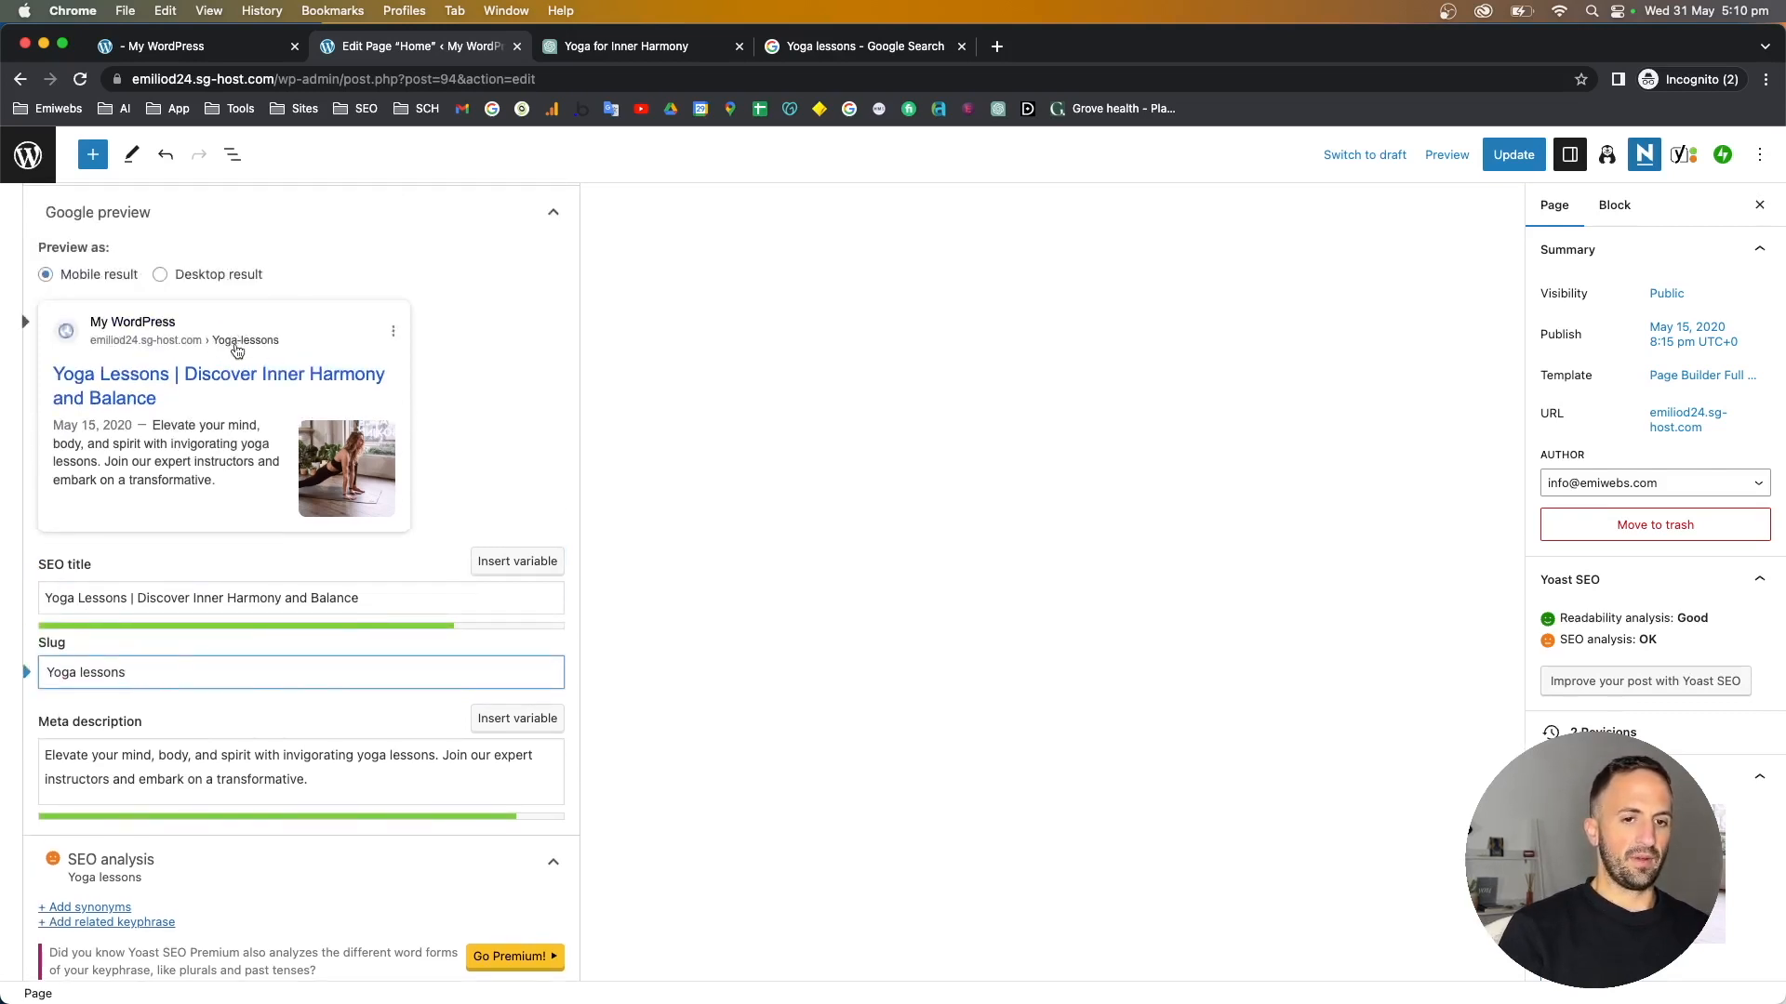
scroll(247, 377, down, 1)
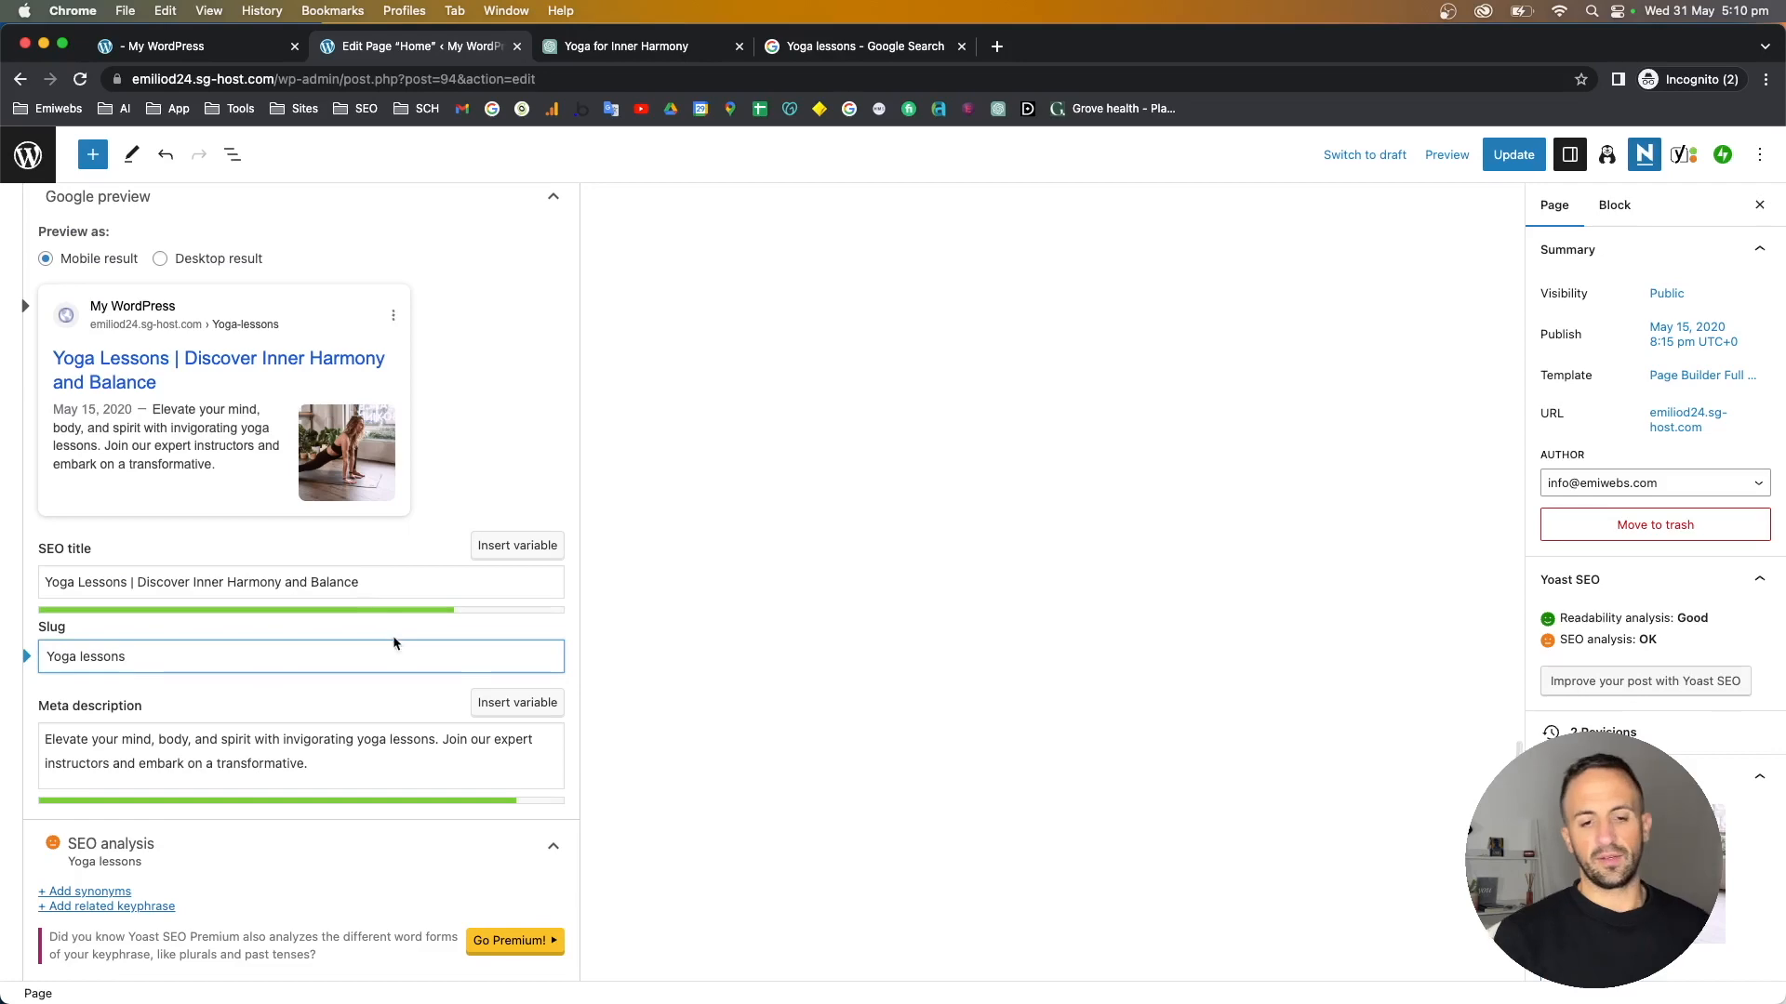
scroll(400, 638, down, 10)
scroll(401, 631, down, 7)
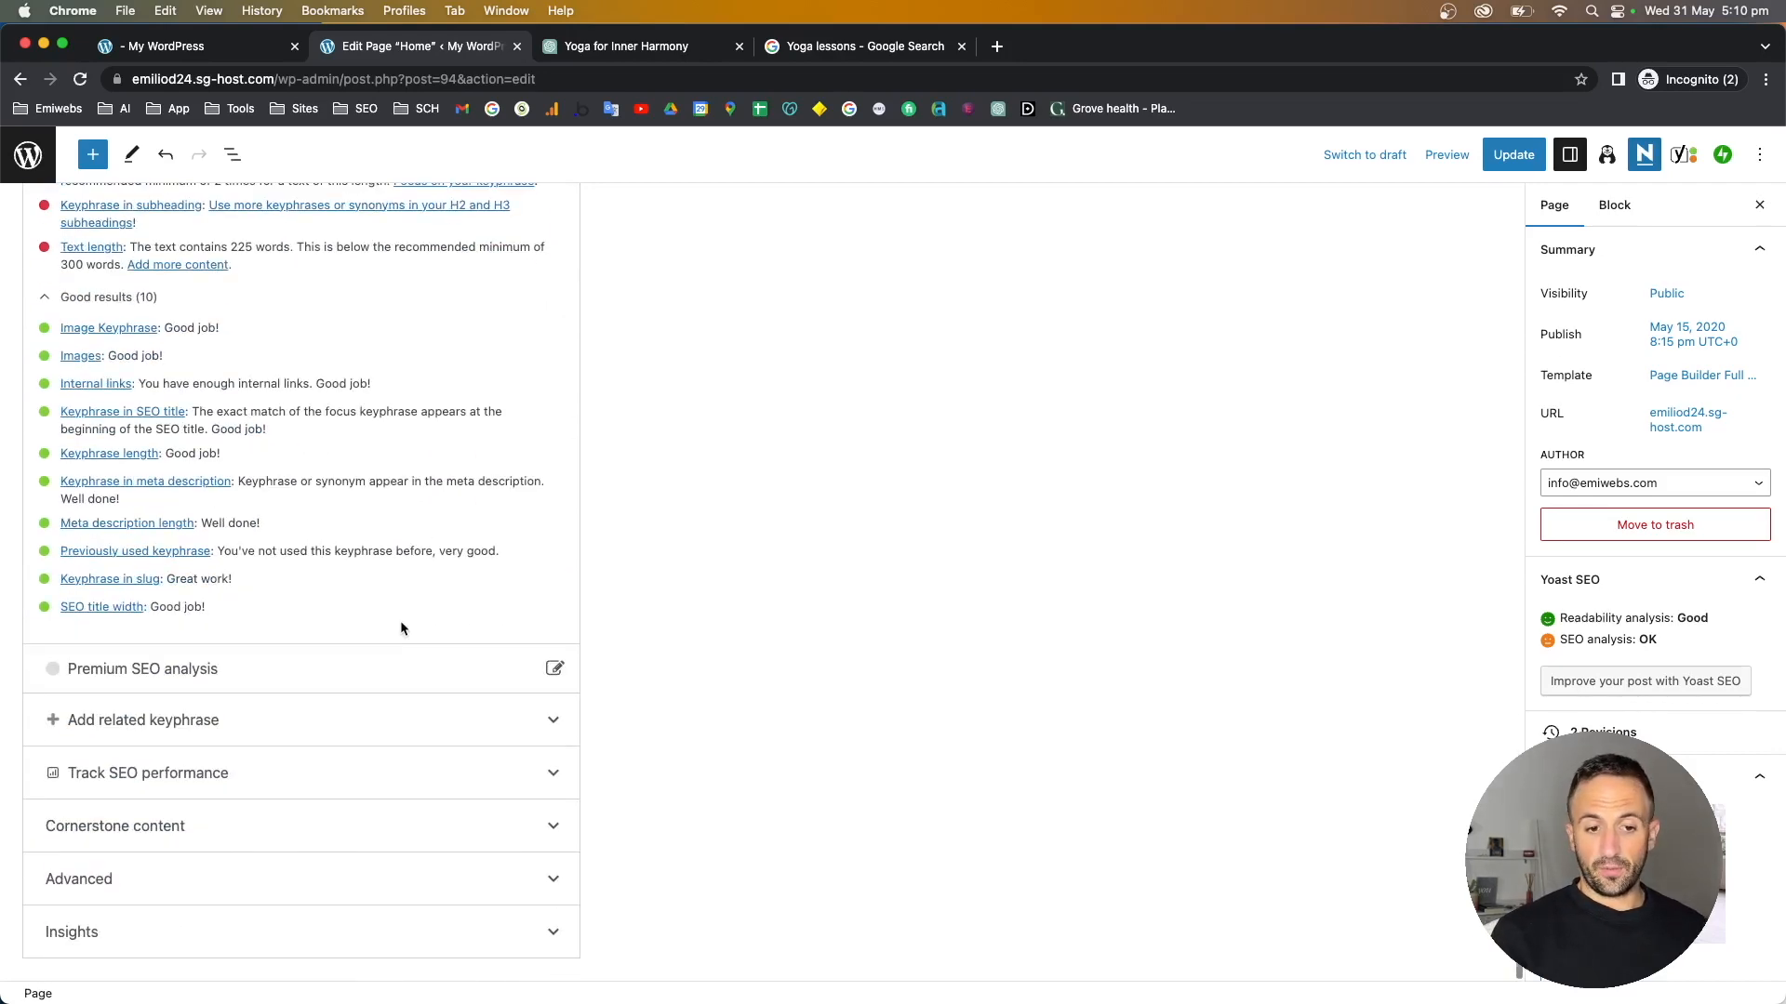
scroll(400, 629, up, 3)
scroll(400, 621, down, 3)
click(264, 668)
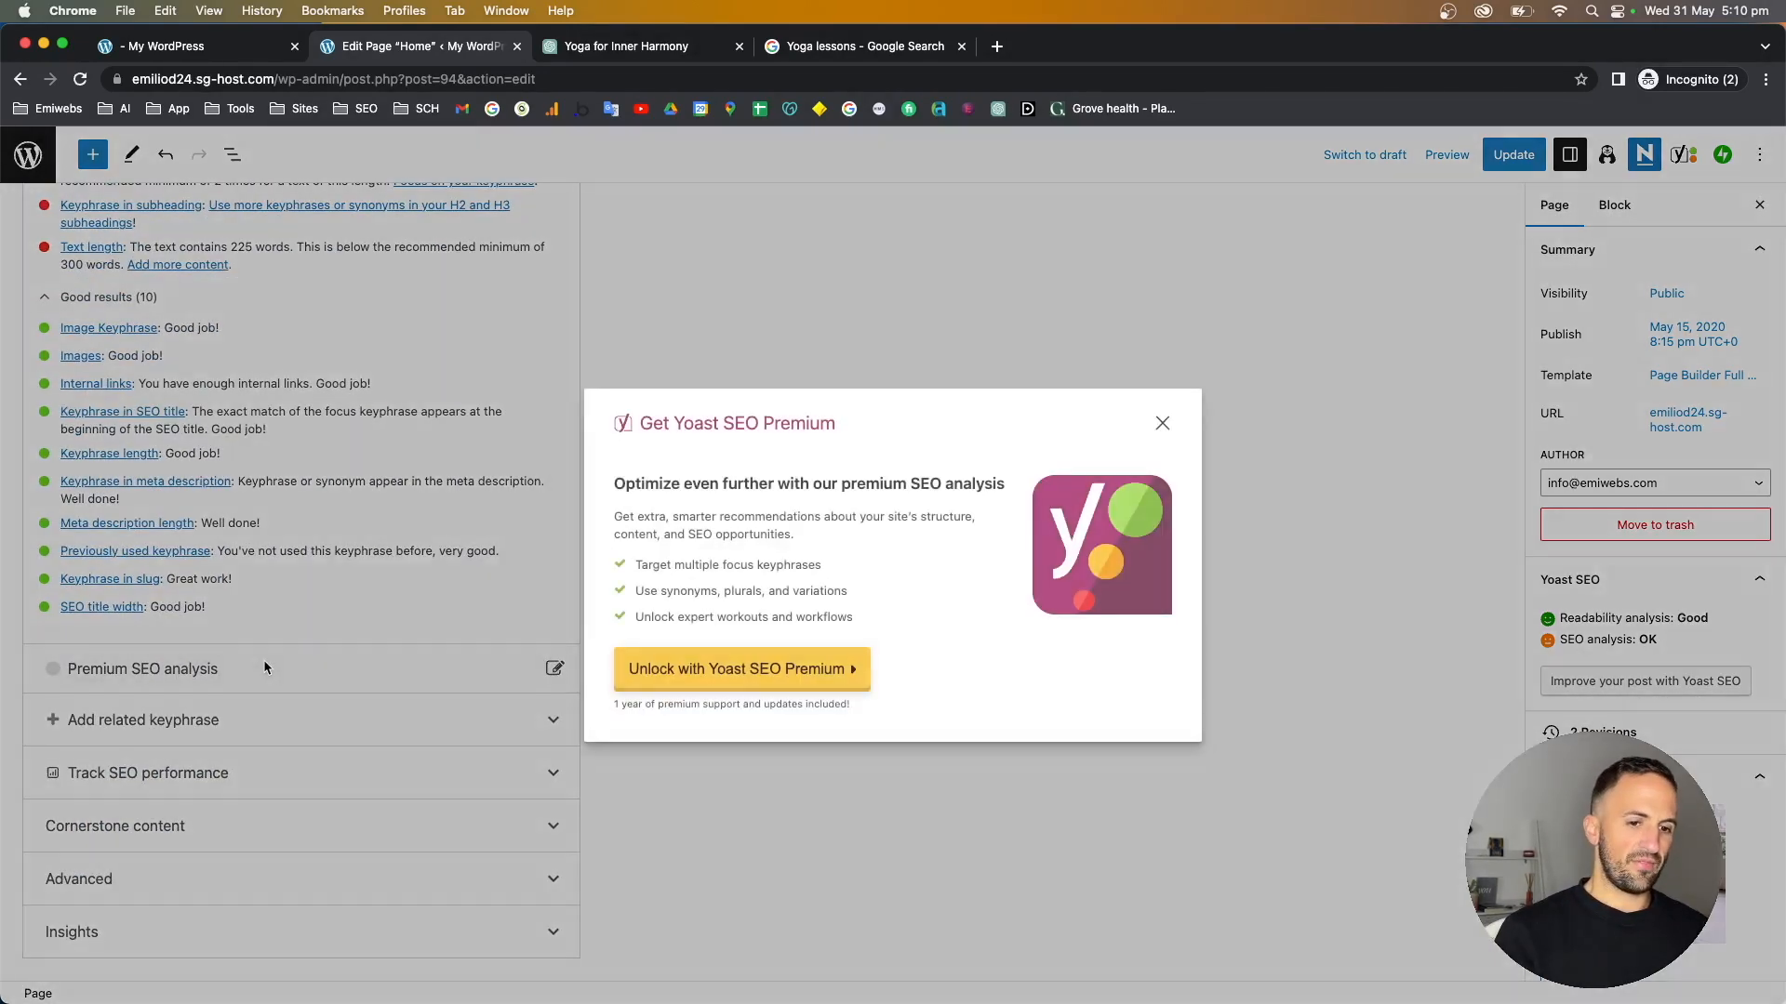
click(1174, 425)
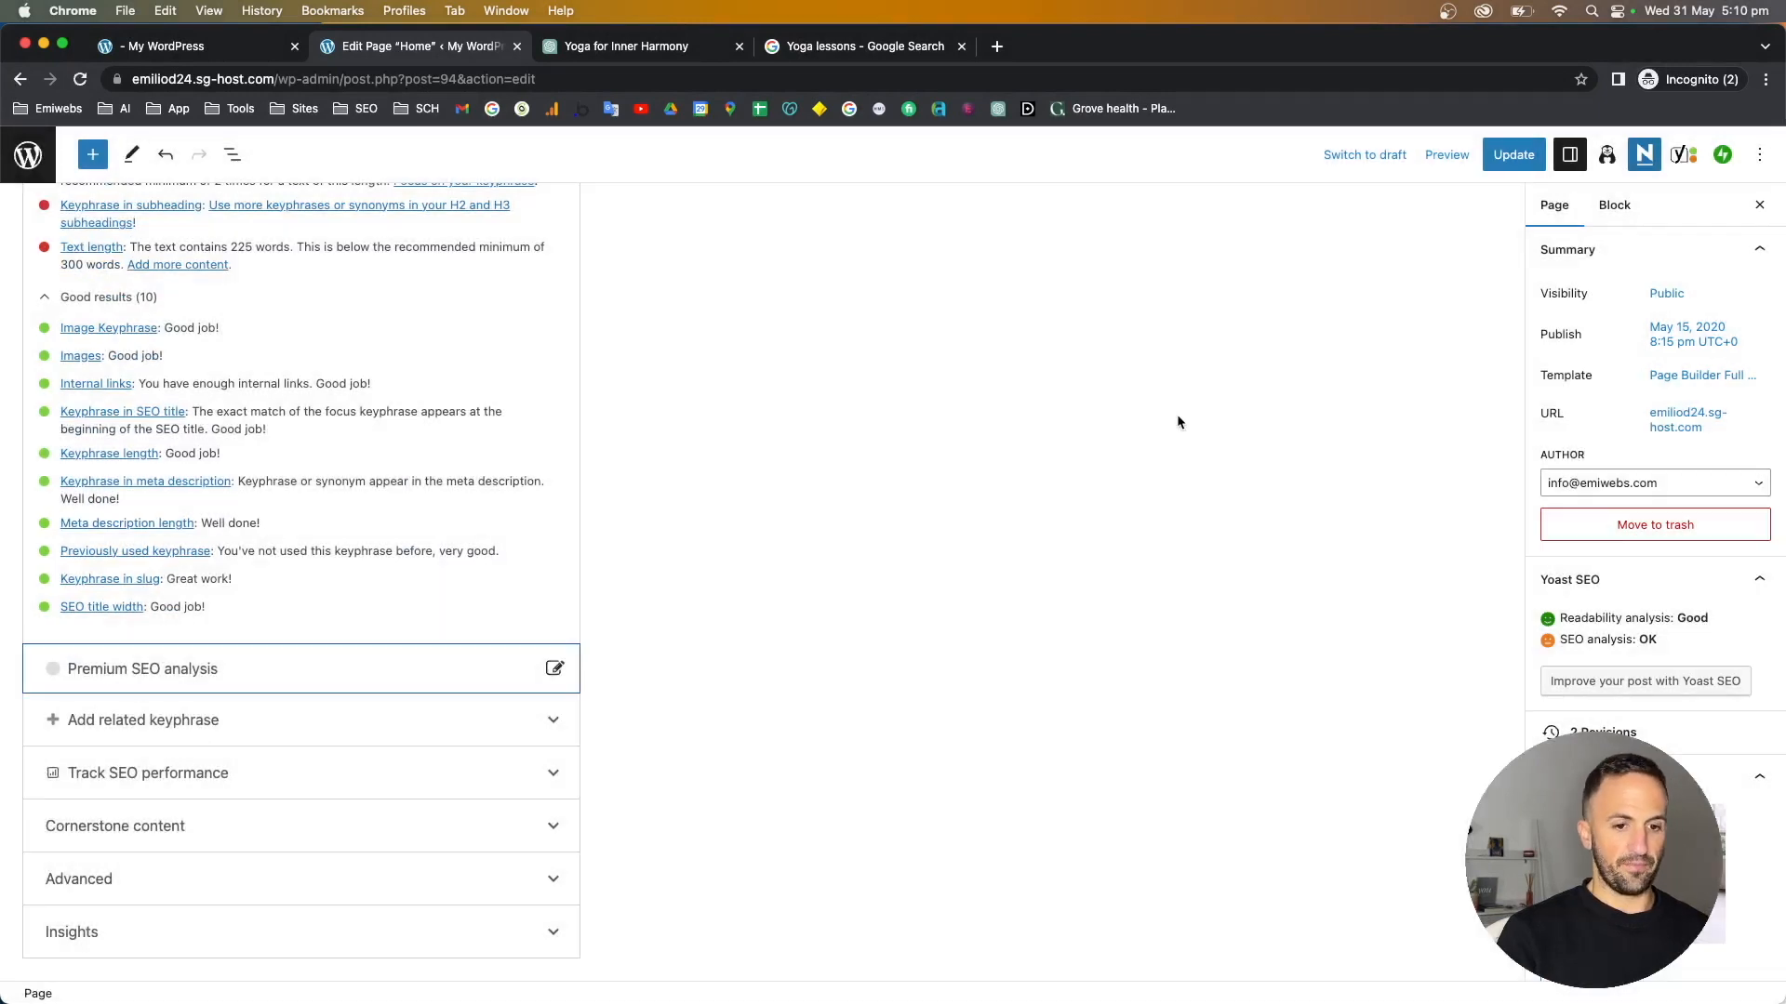
- Expand Yoast's Advanced settings and examine the options for allowing search engines to show this page in search results
click(142, 880)
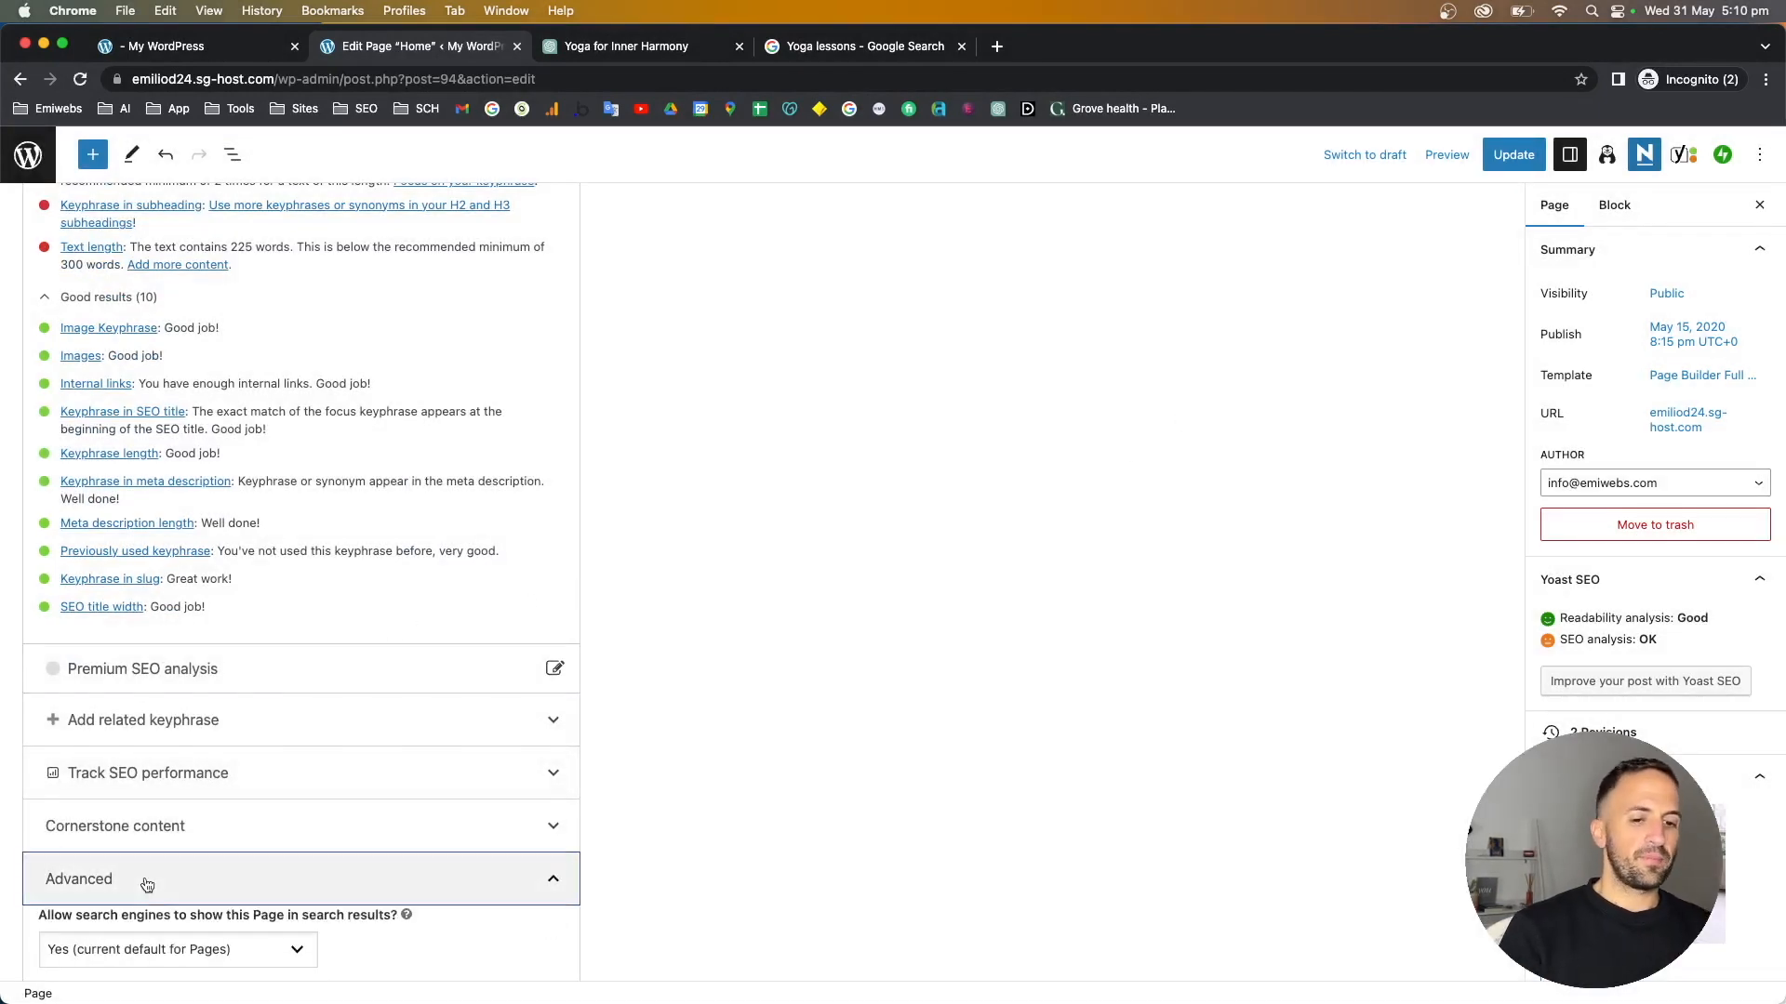
scroll(147, 772, down, 3)
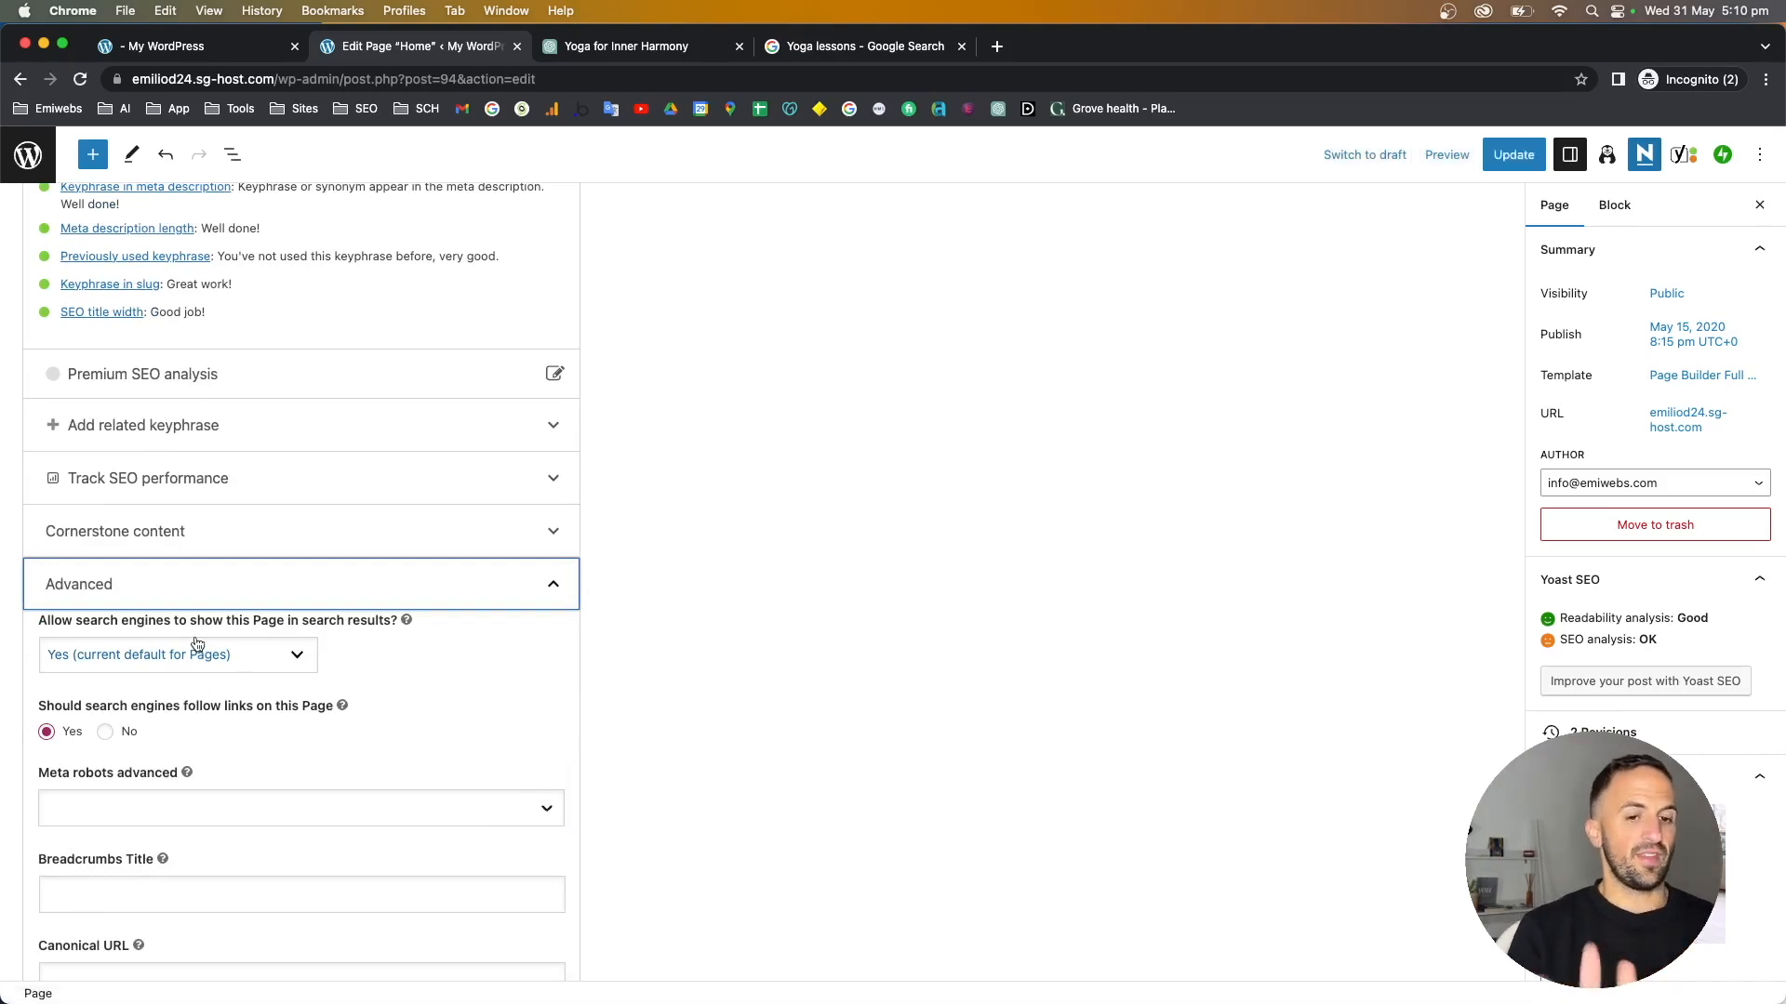
scroll(197, 644, down, 2)
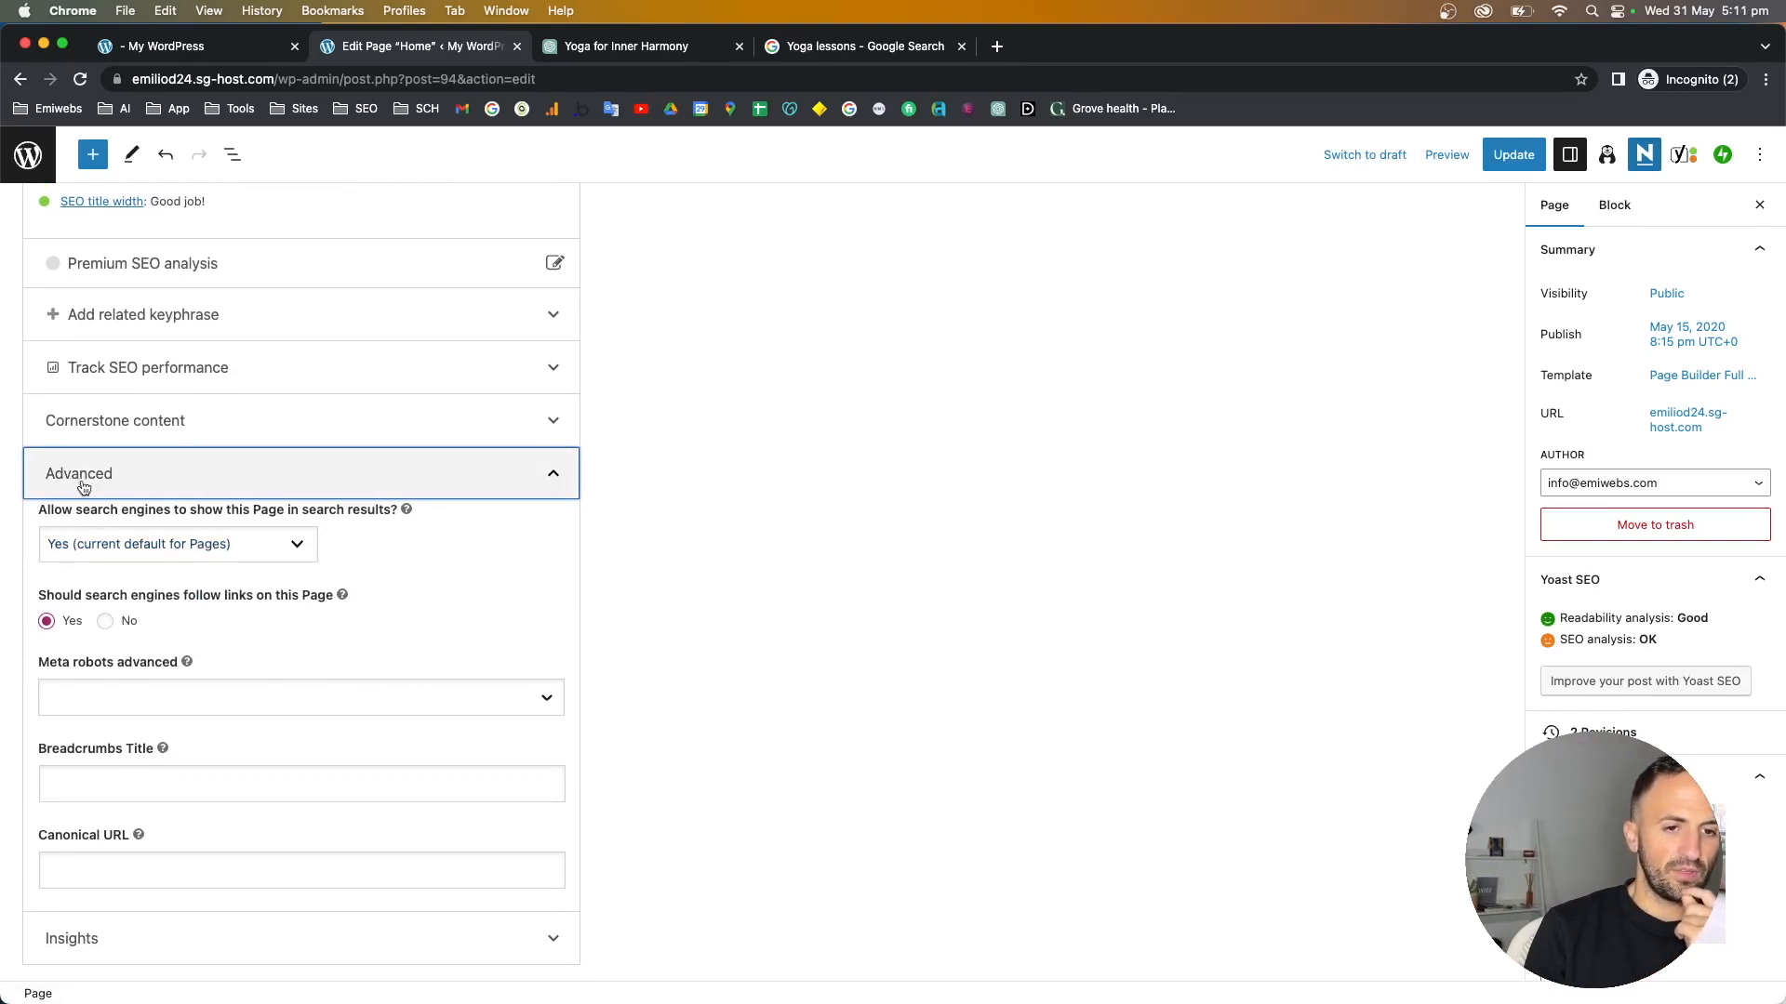
click(89, 556)
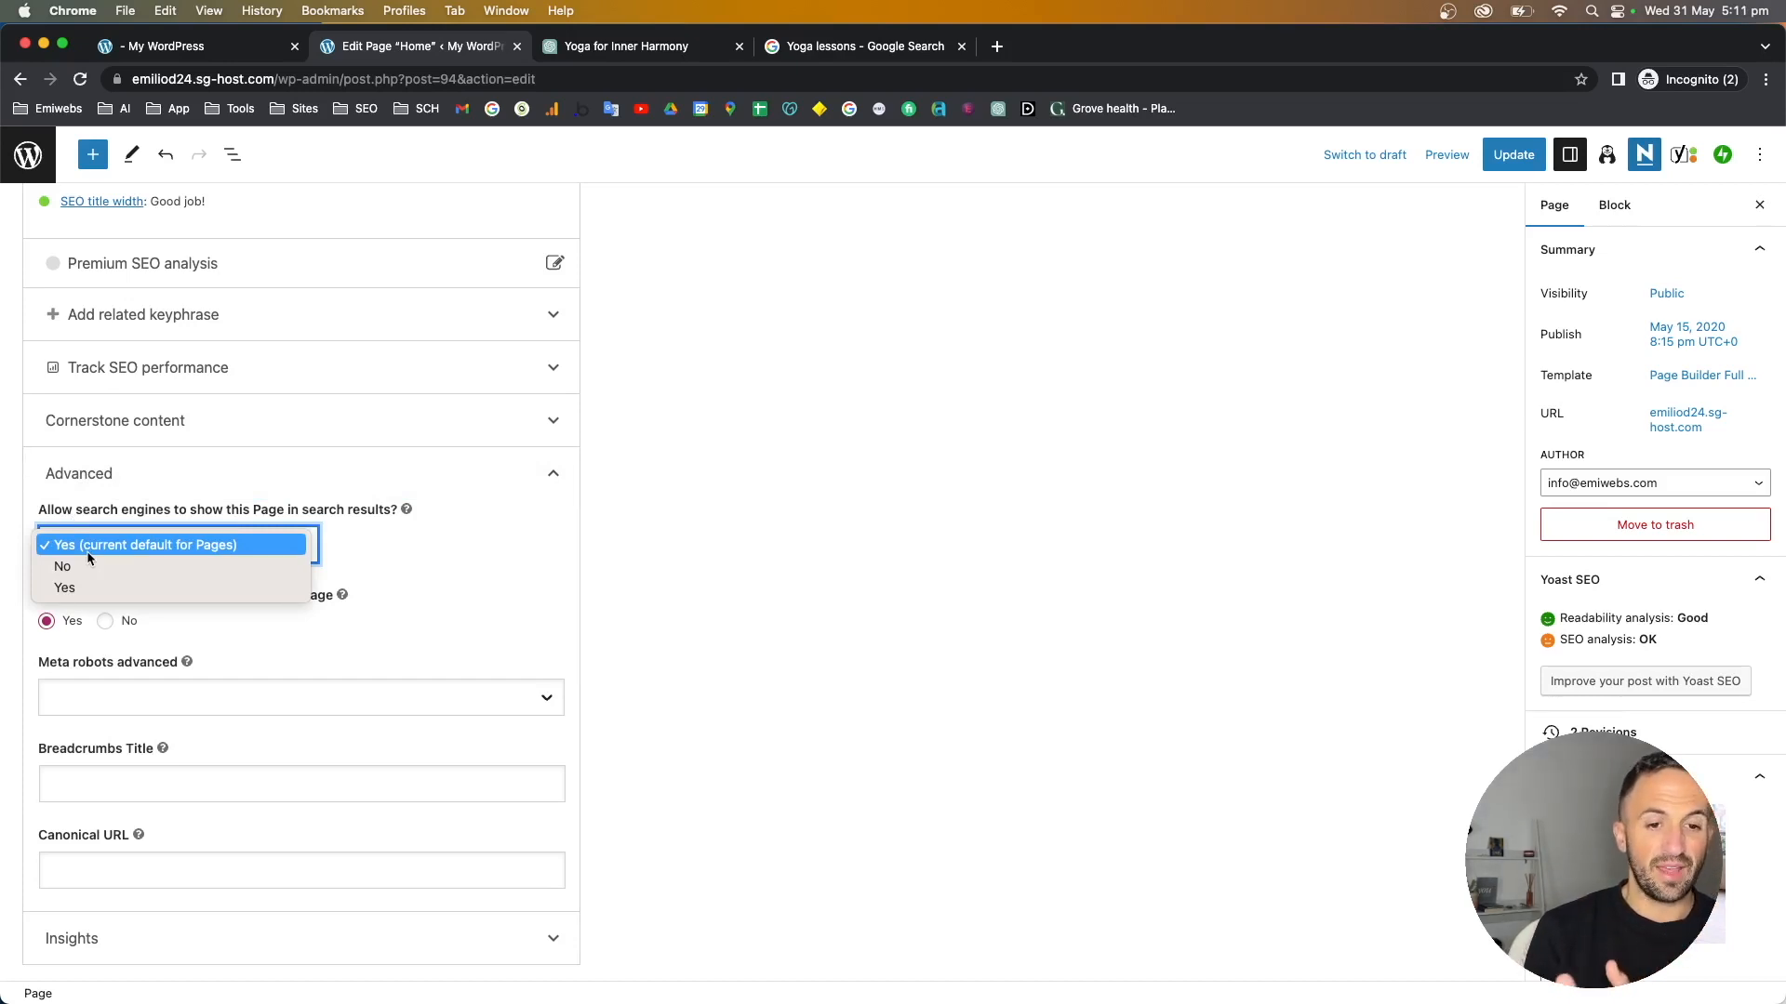
click(385, 500)
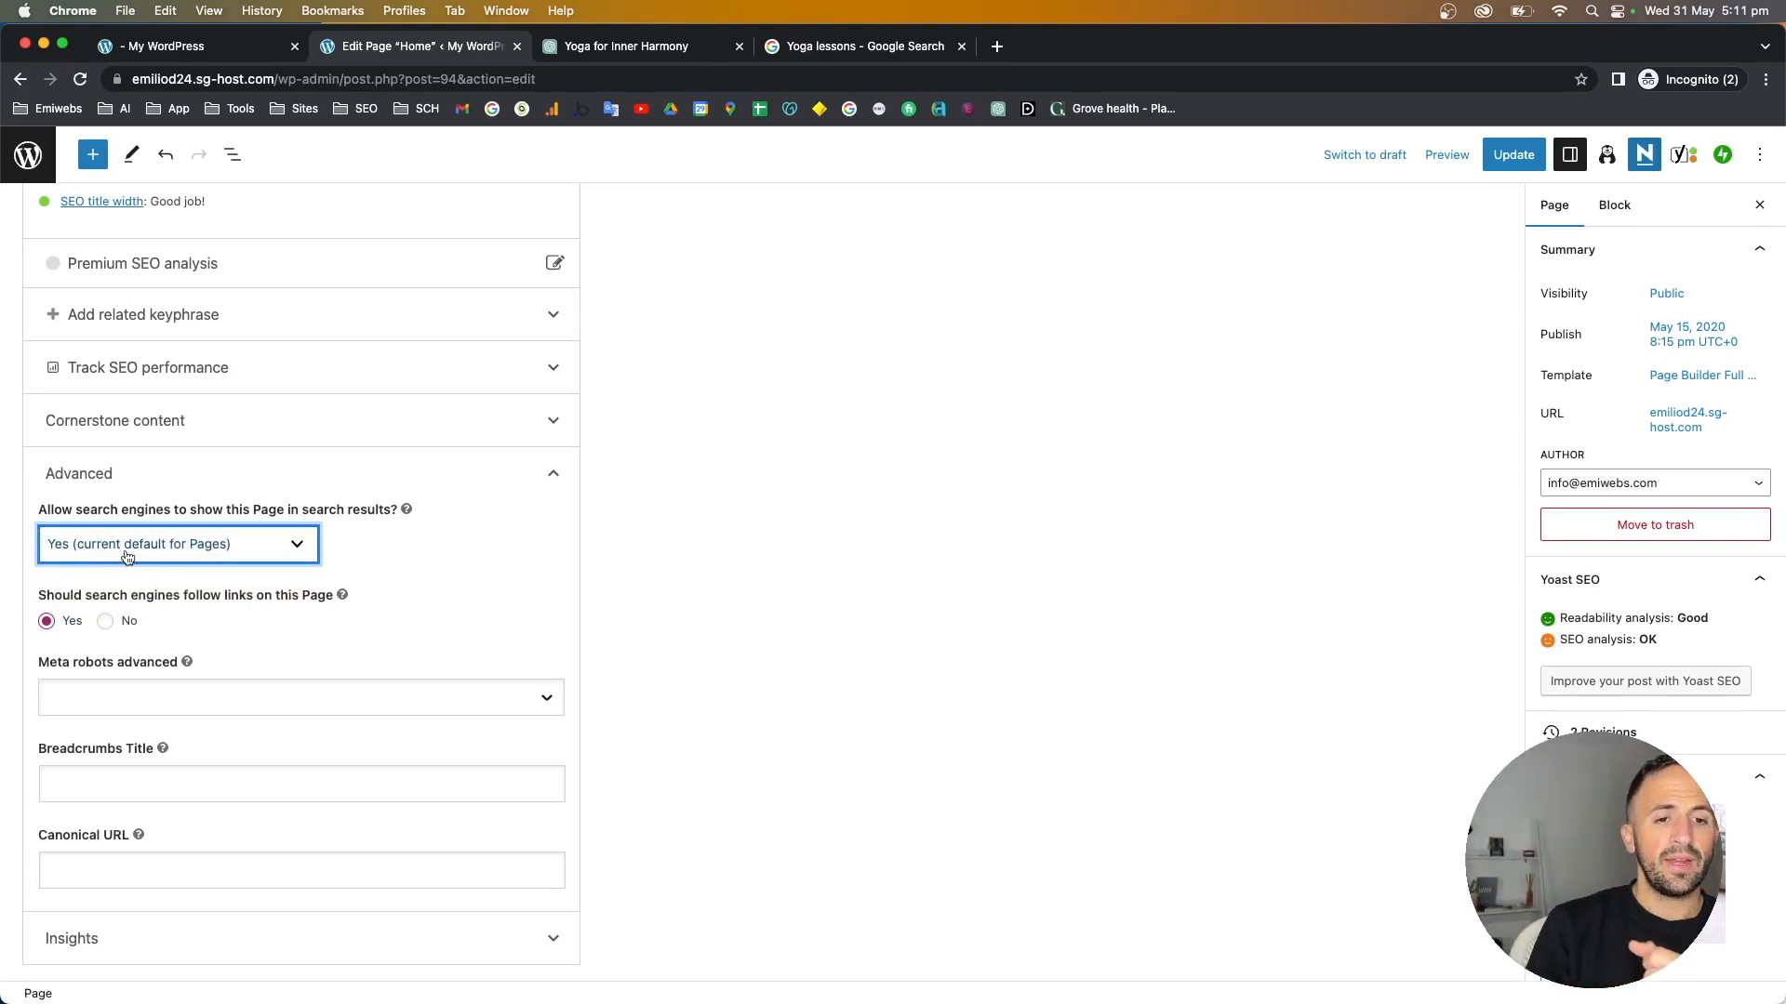
- Try No for both search-result visibility and link following, restore both to Yes, and collapse the Advanced settings
click(107, 622)
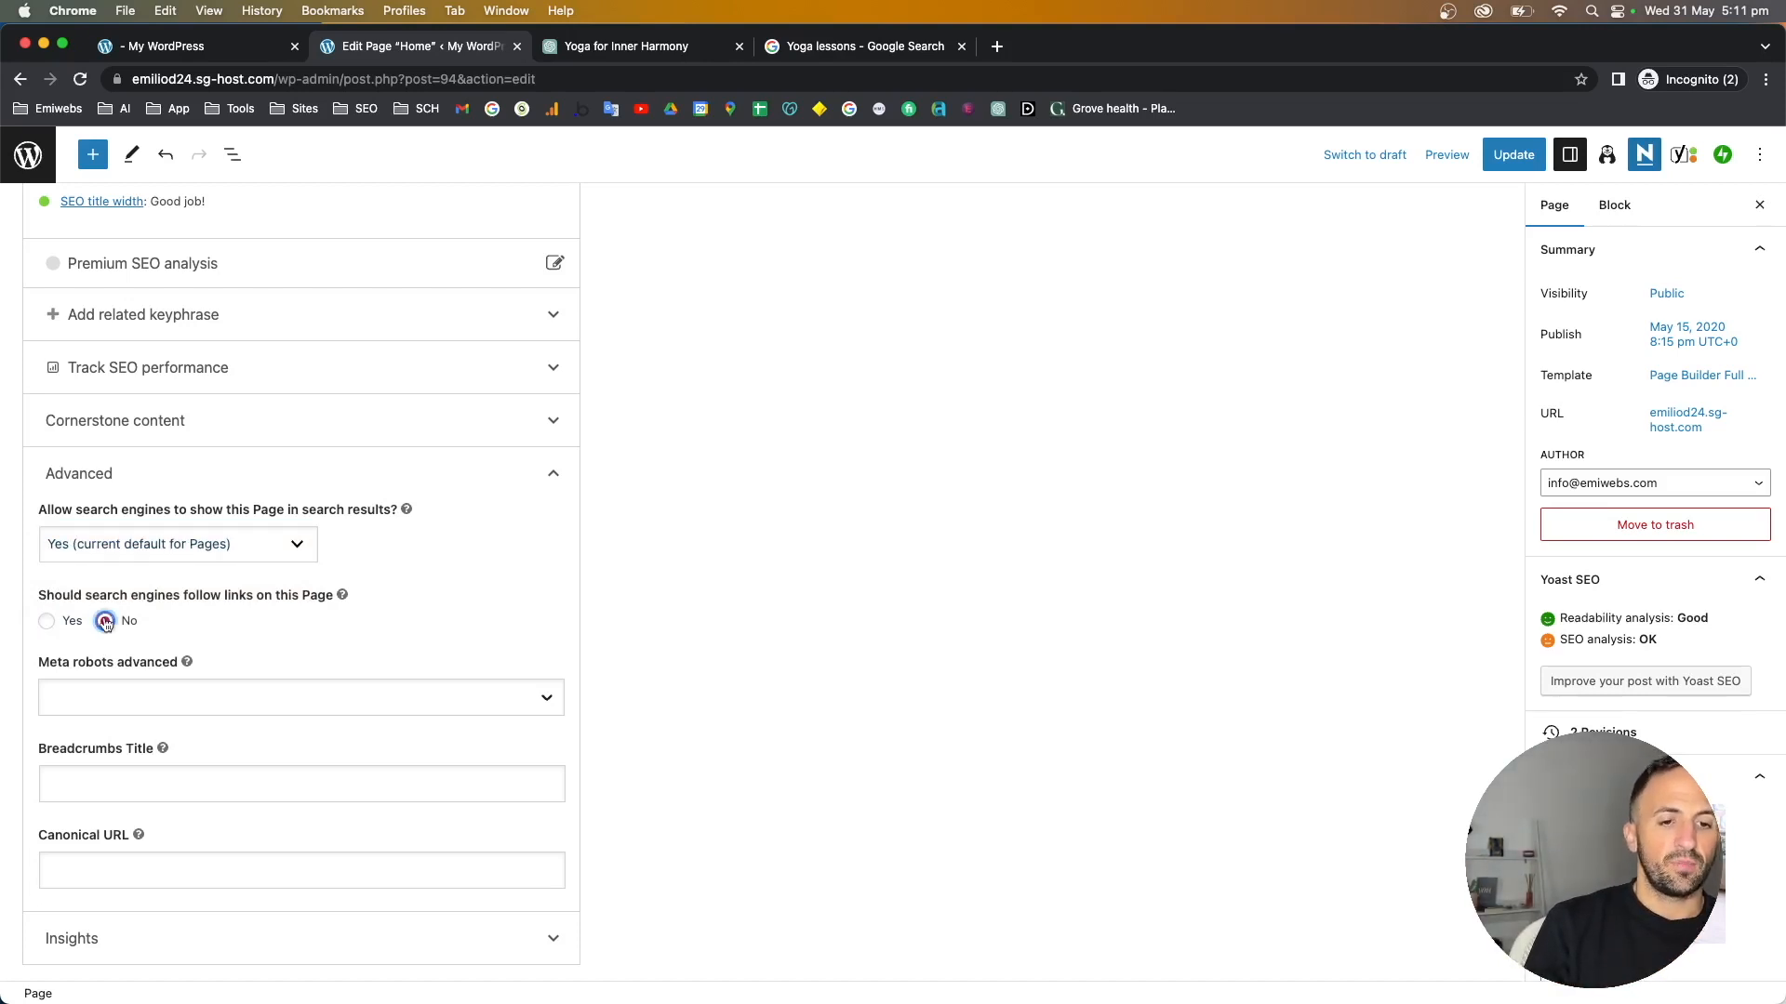
click(200, 547)
click(144, 545)
click(140, 547)
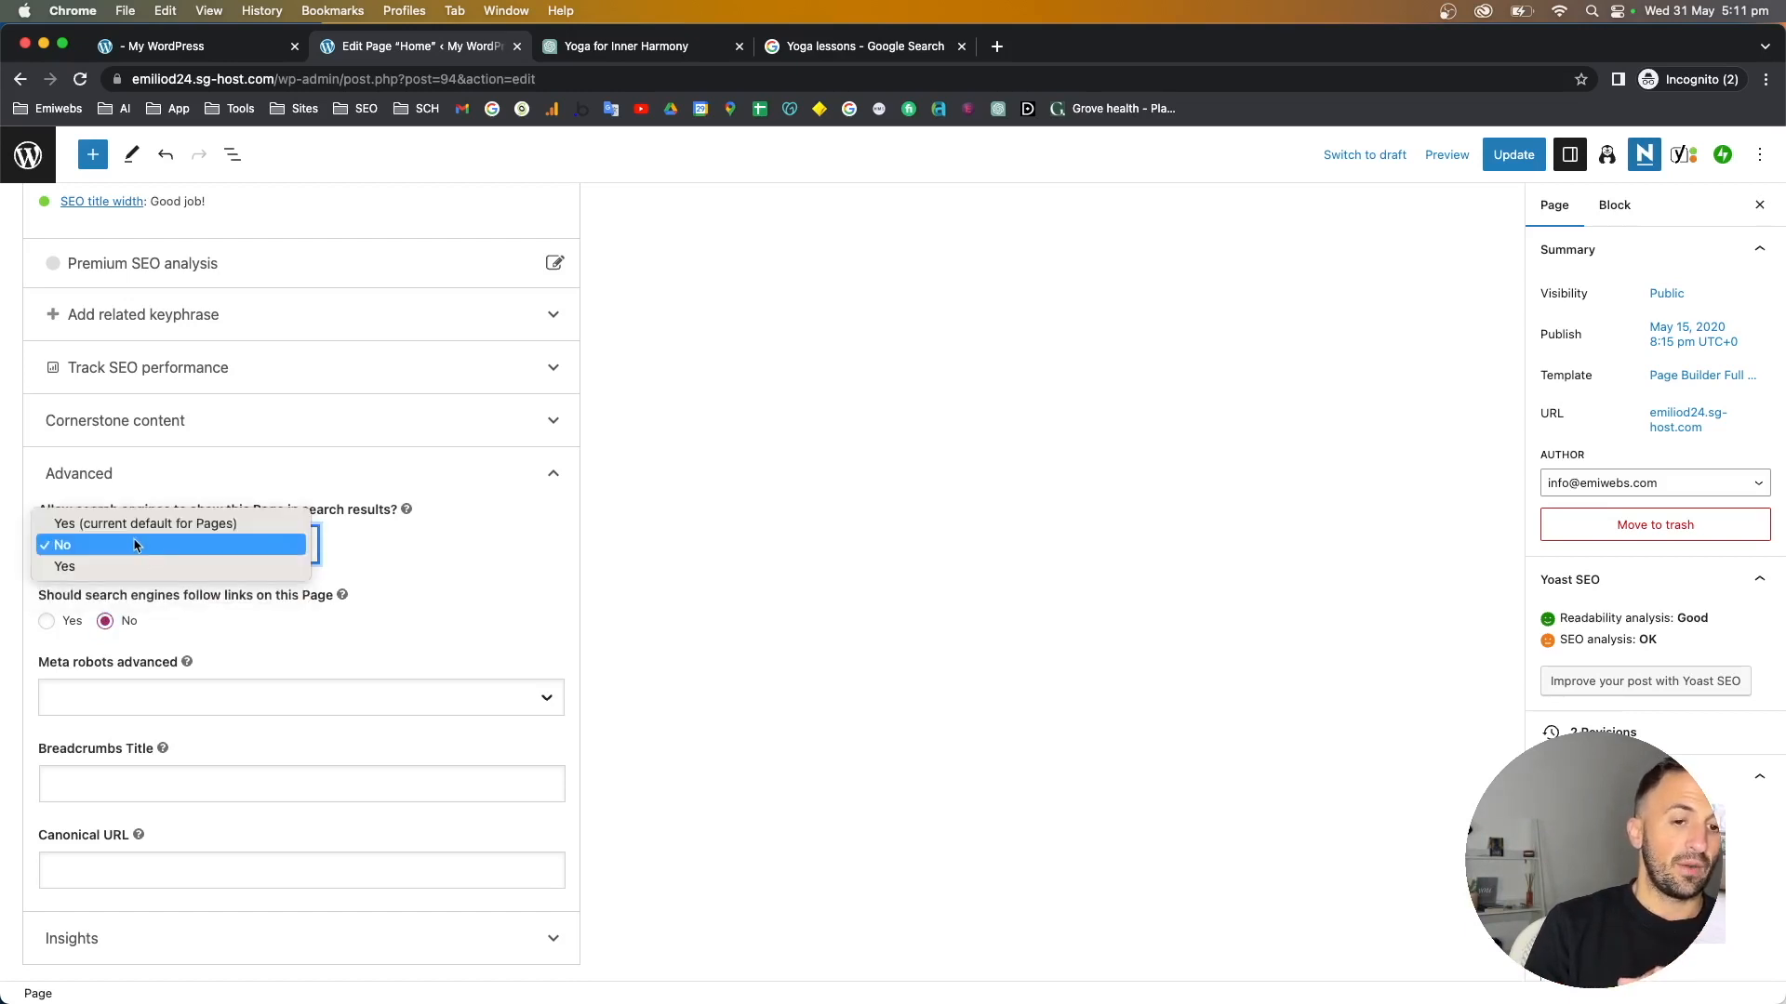
click(138, 530)
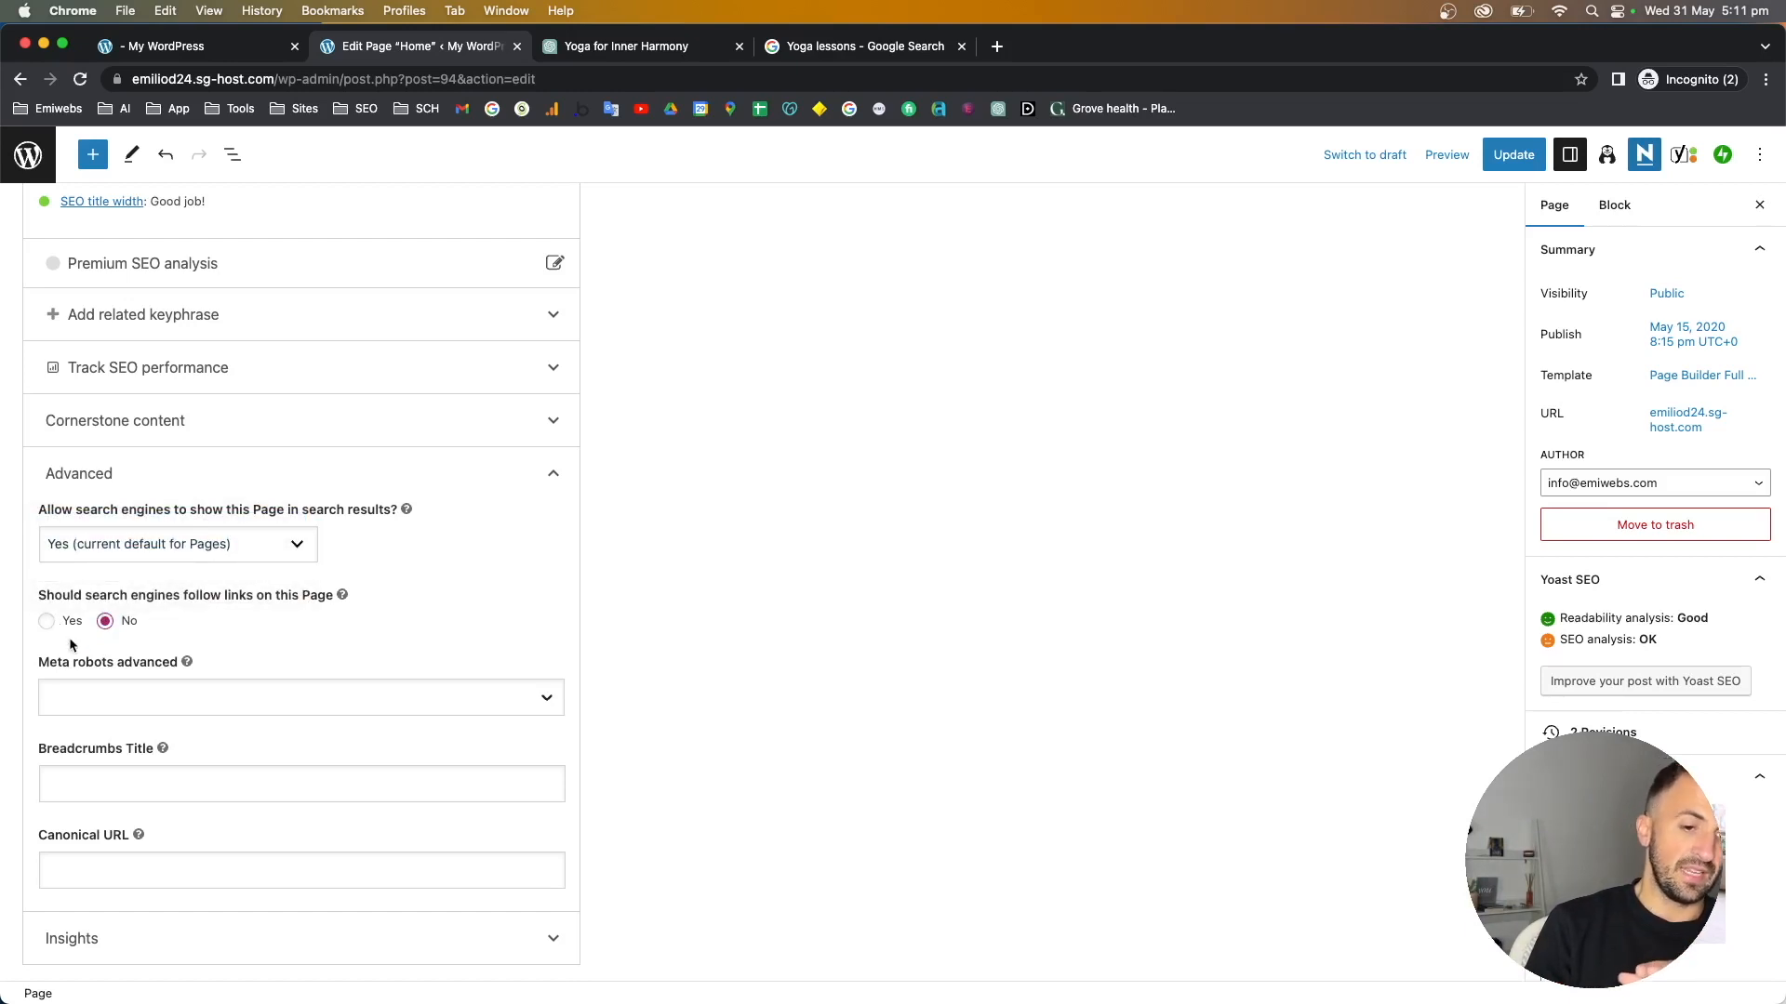
click(49, 622)
scroll(56, 636, down, 1)
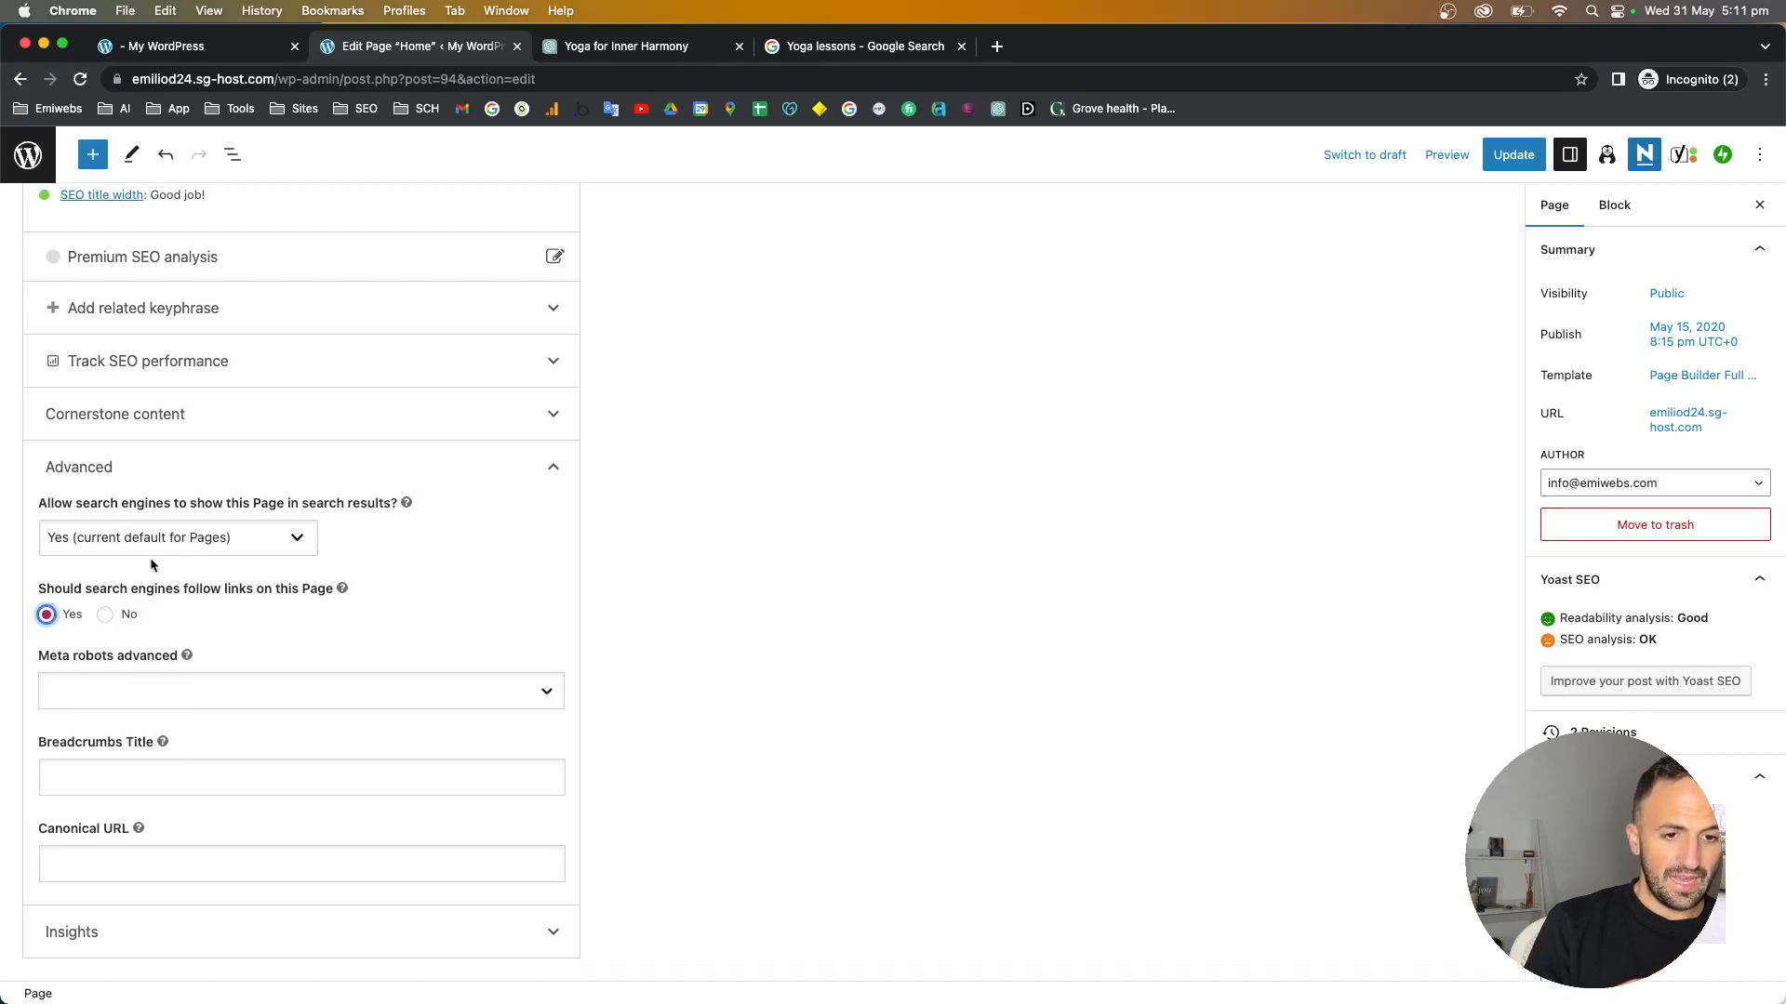
click(139, 483)
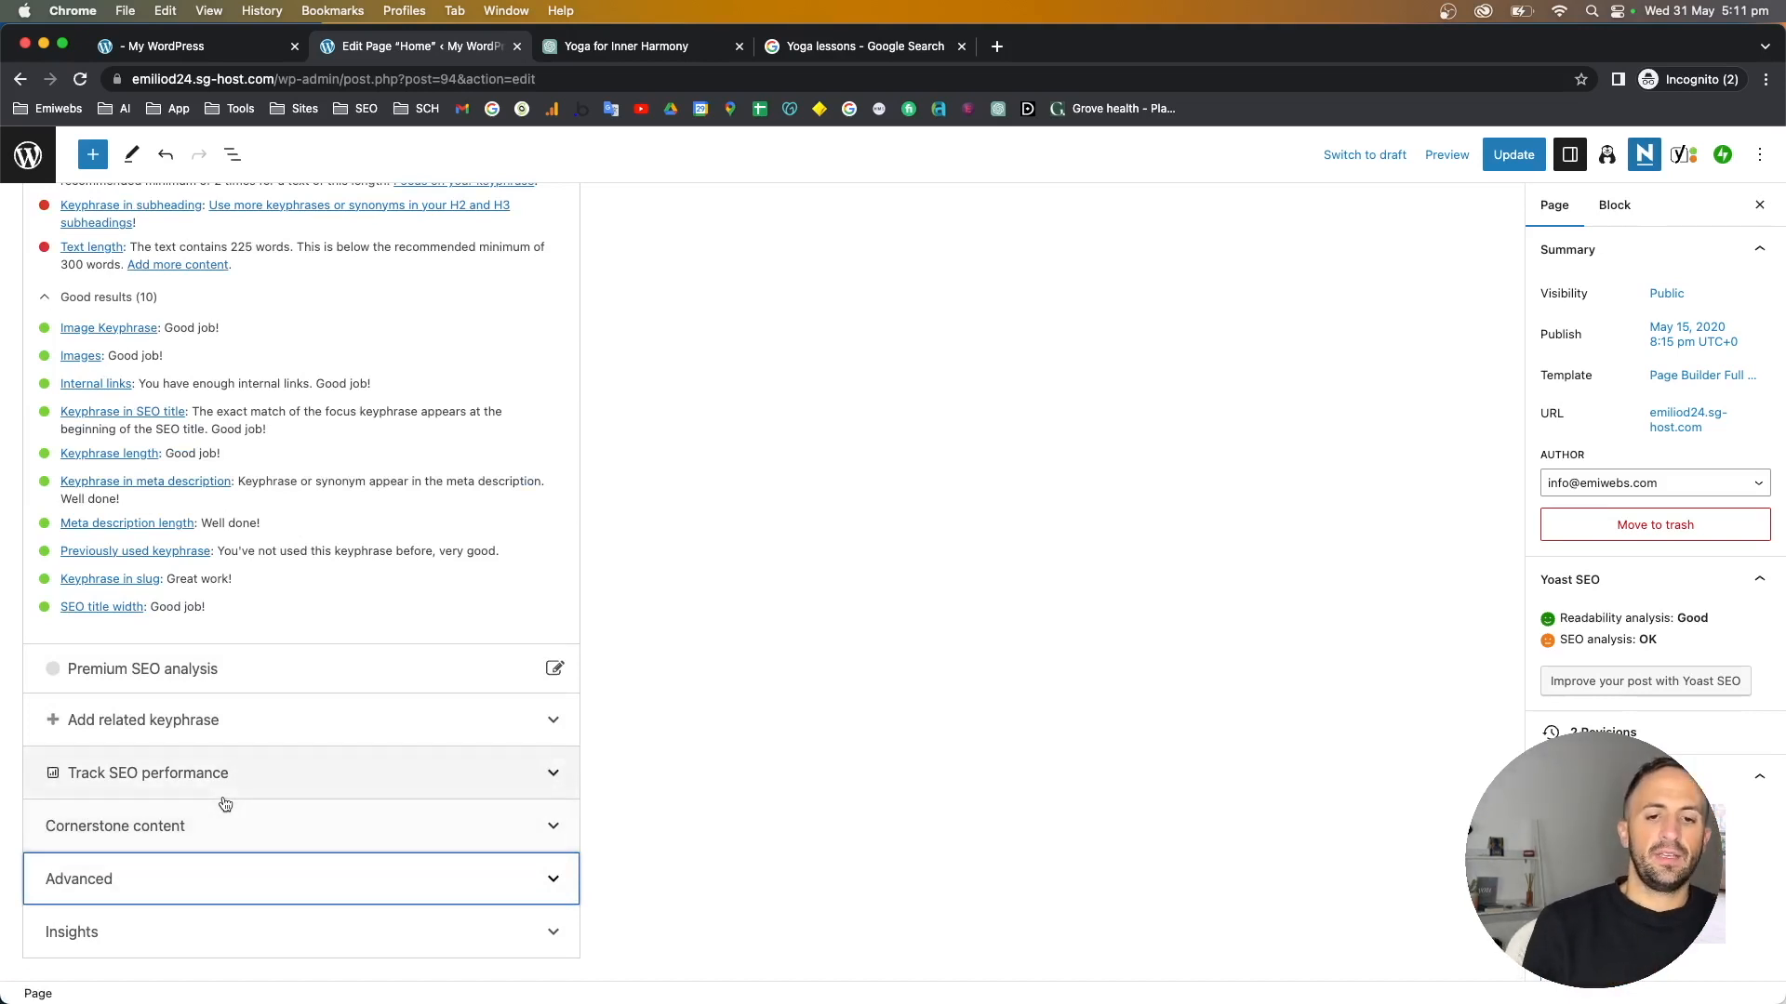
- Insert "Yoga Lessons" at the start of the page's main H1 heading, before "Release Stress & tension", without a separator
scroll(1343, 558, up, 15)
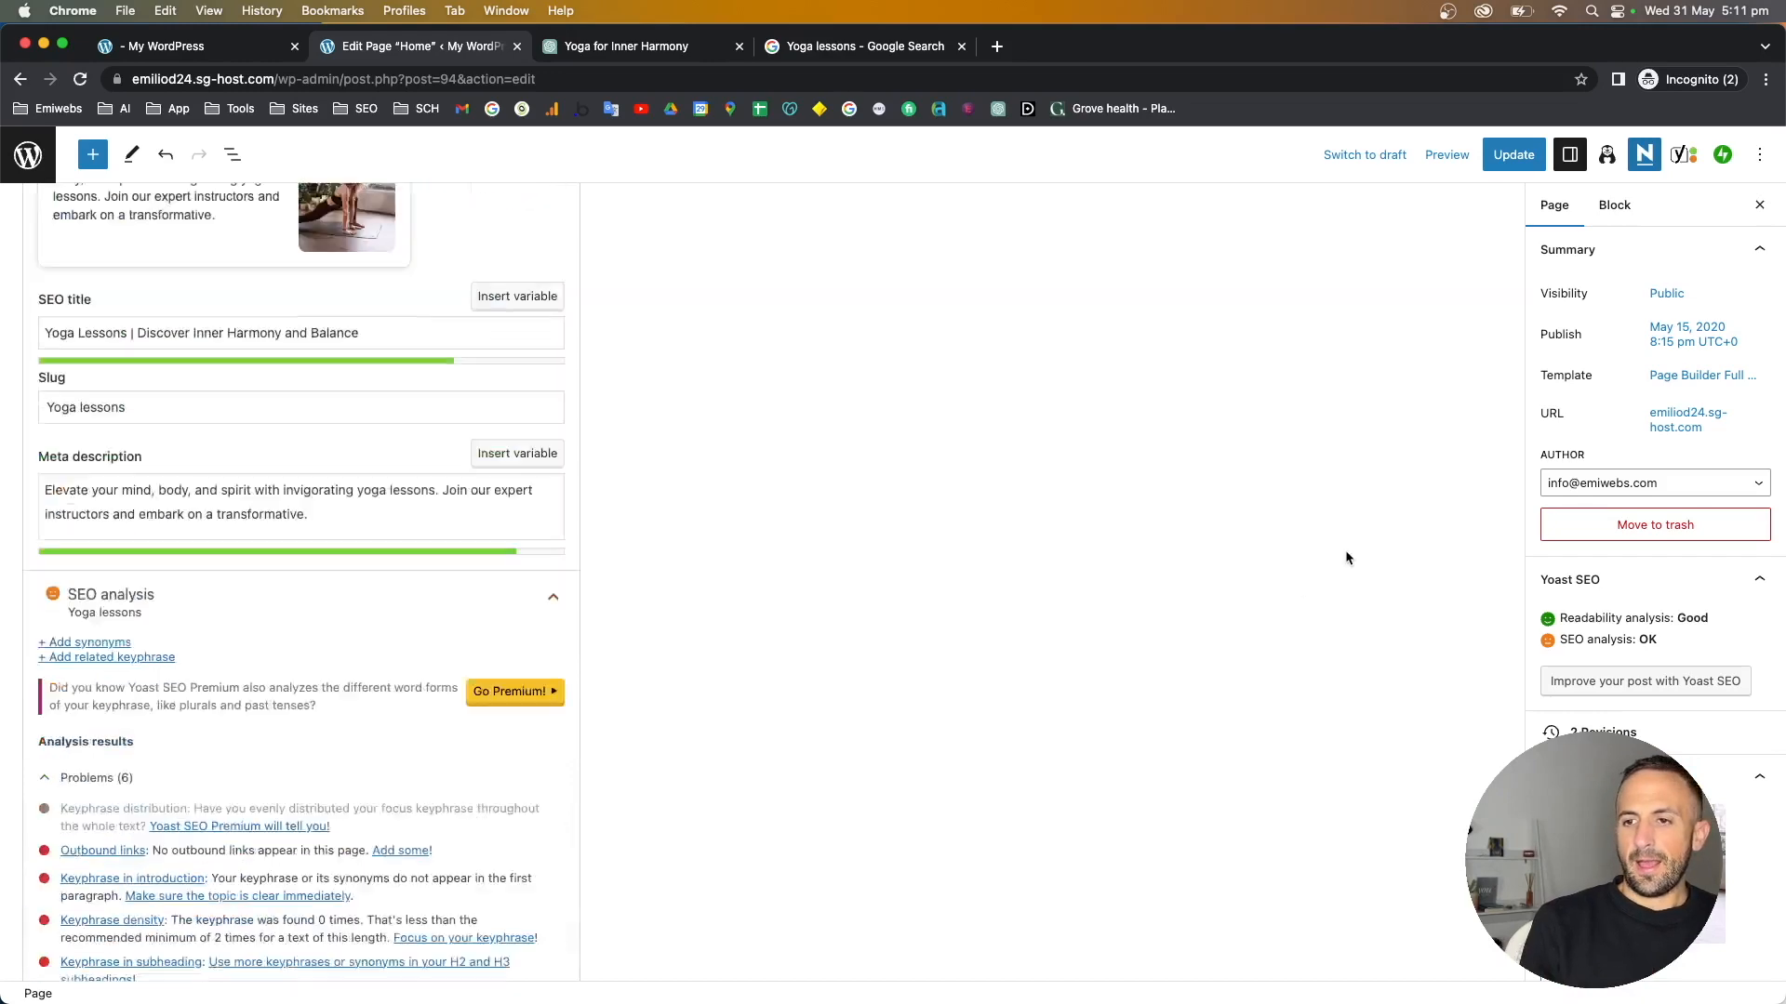
scroll(608, 504, up, 15)
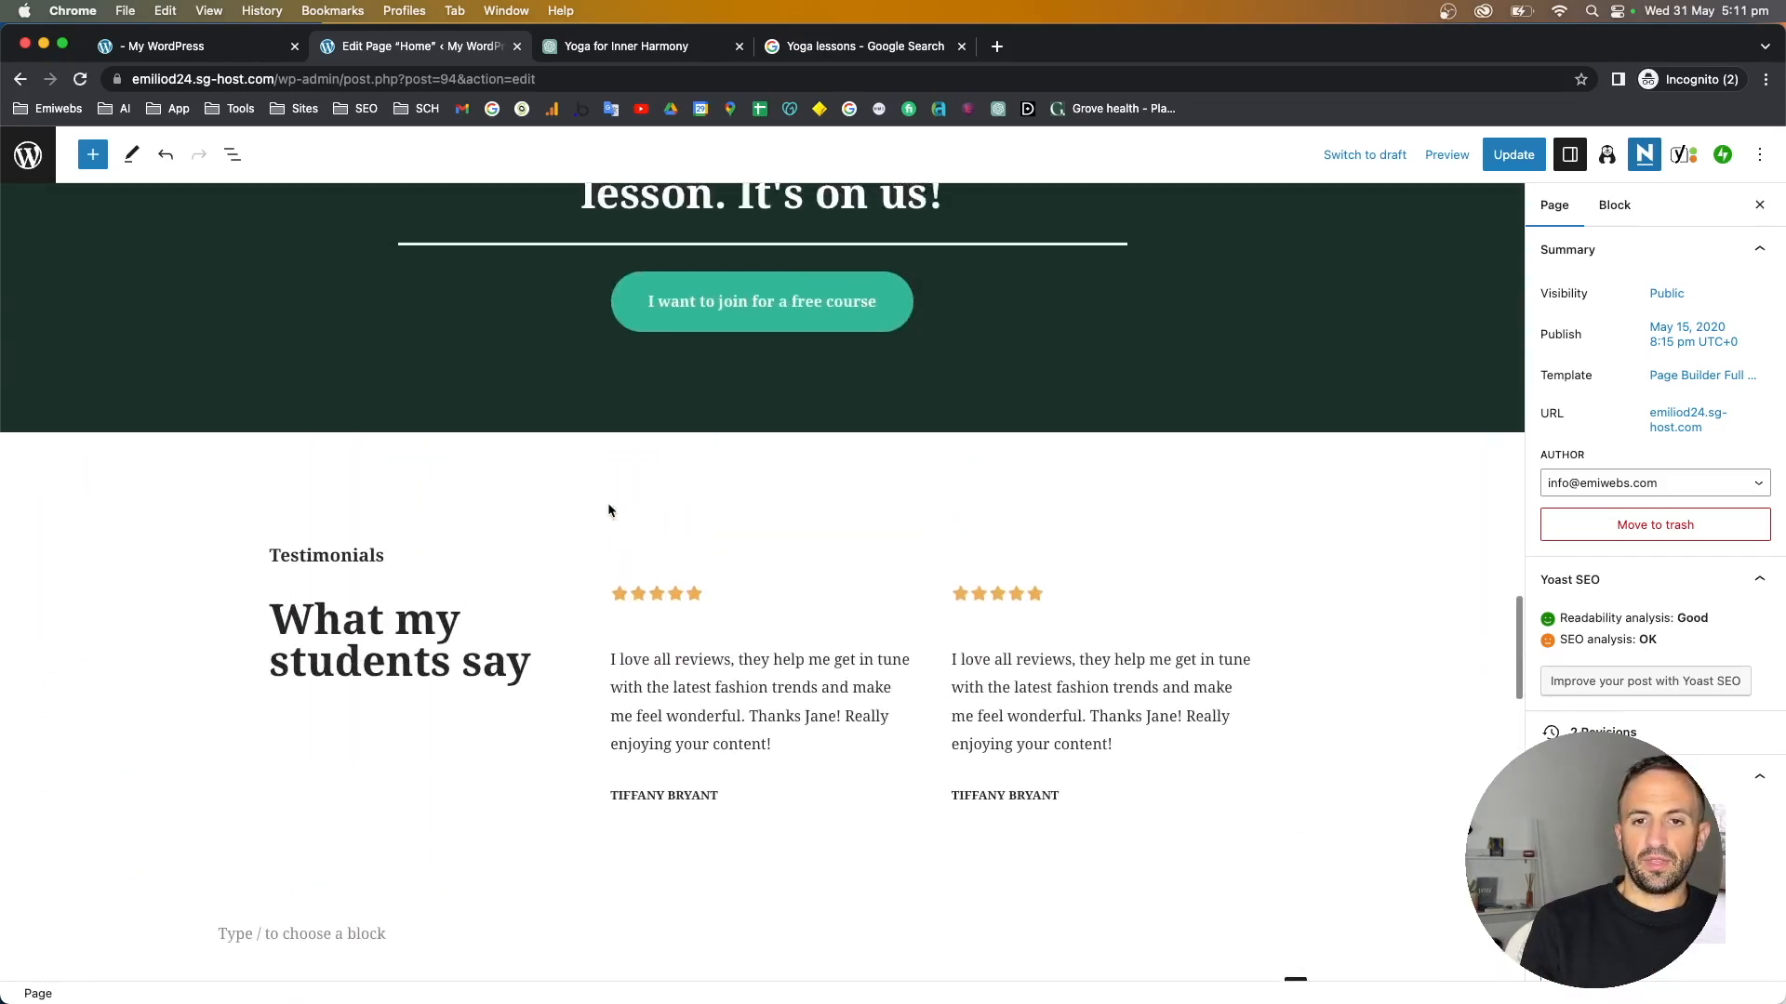
scroll(608, 504, up, 15)
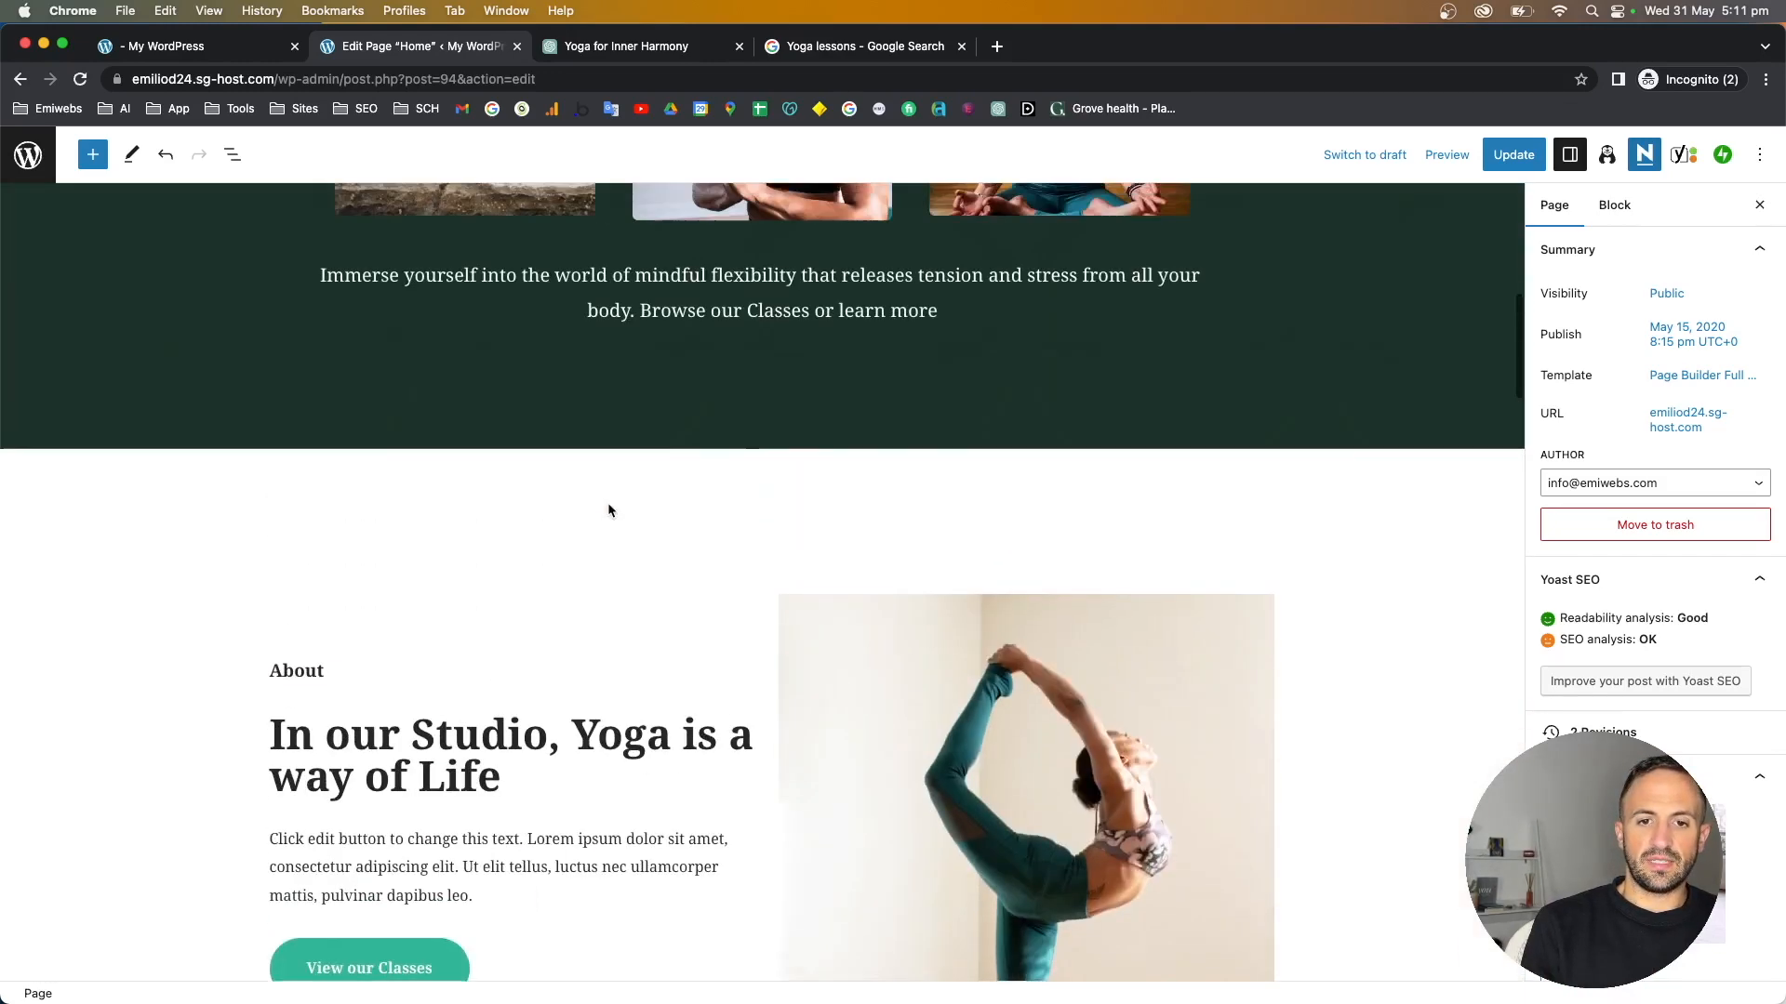
scroll(611, 509, up, 1)
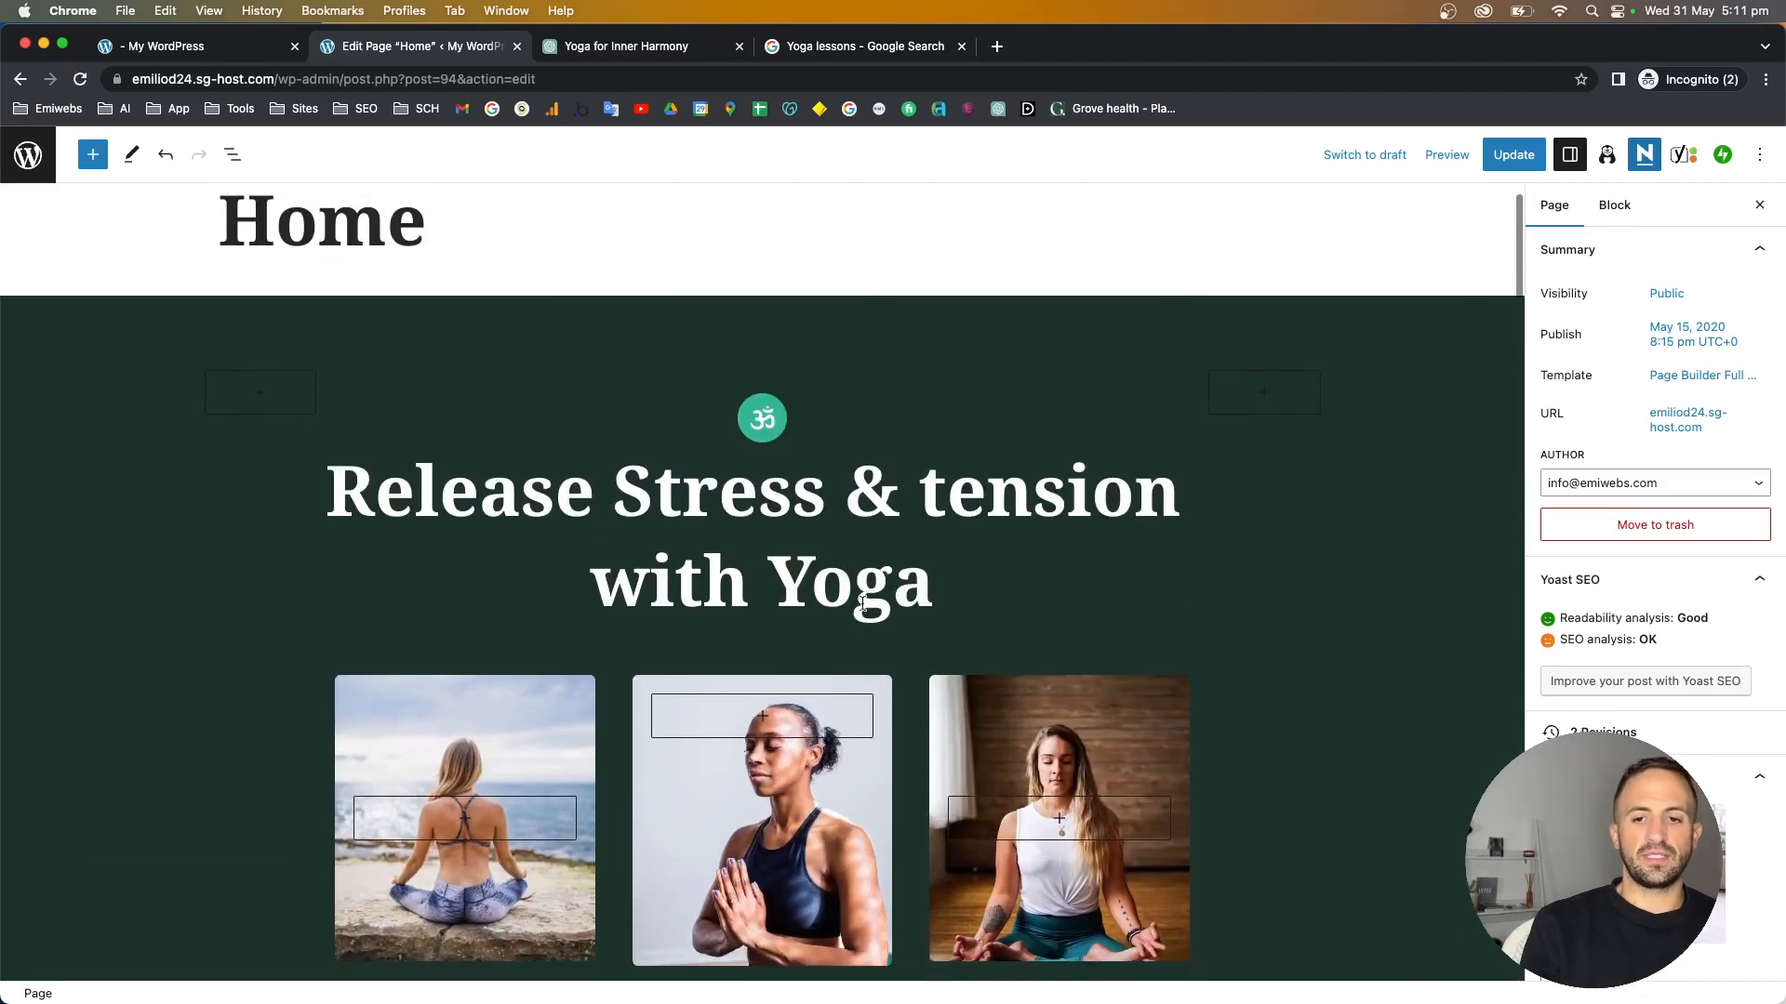
drag(934, 579, 768, 578)
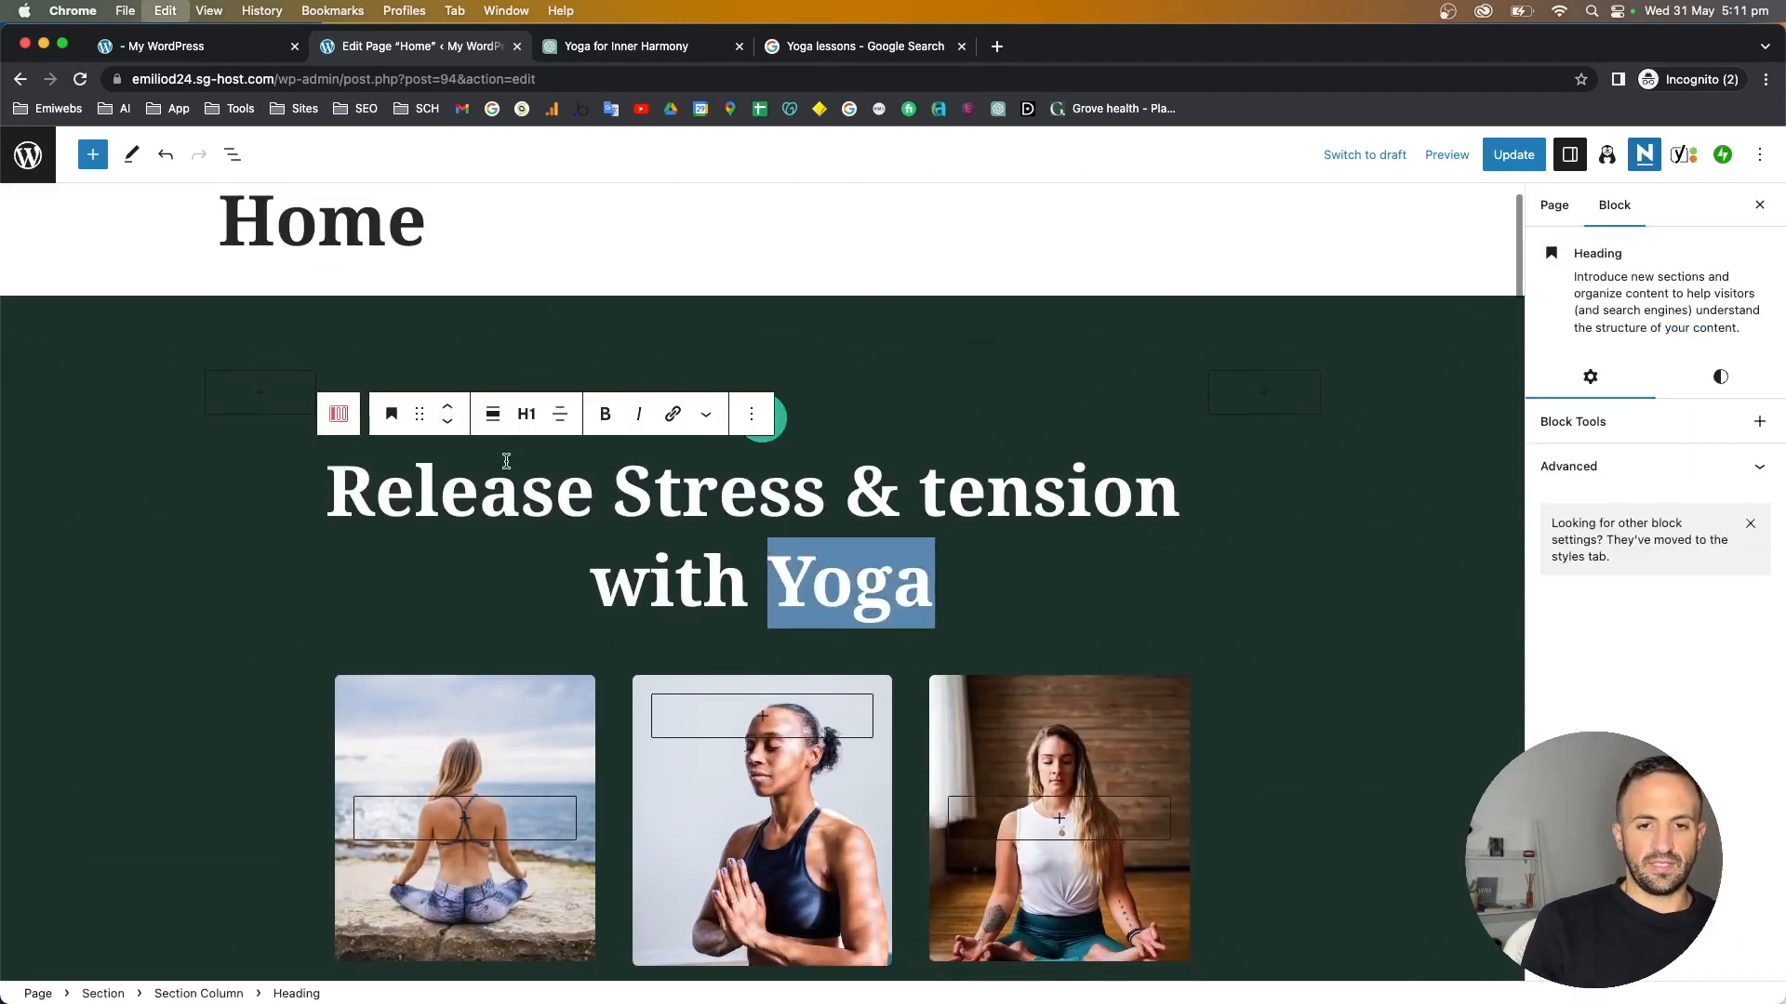
click(324, 498)
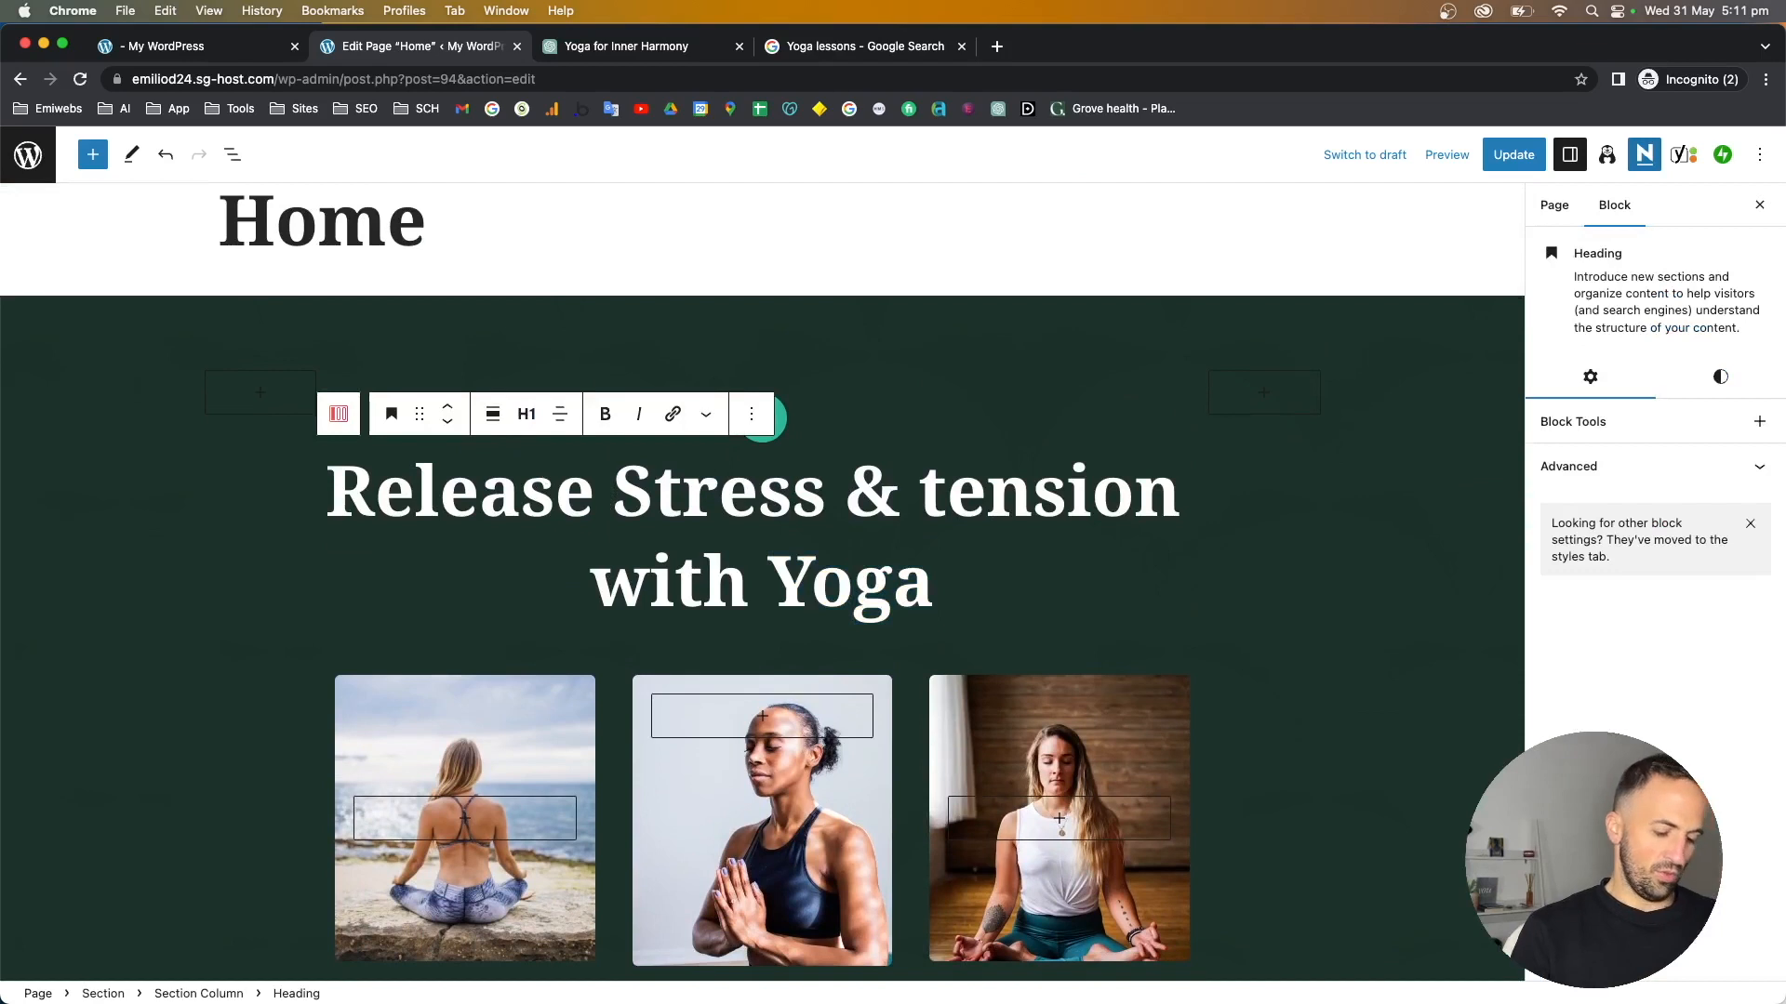
text(Yoga Lessons)
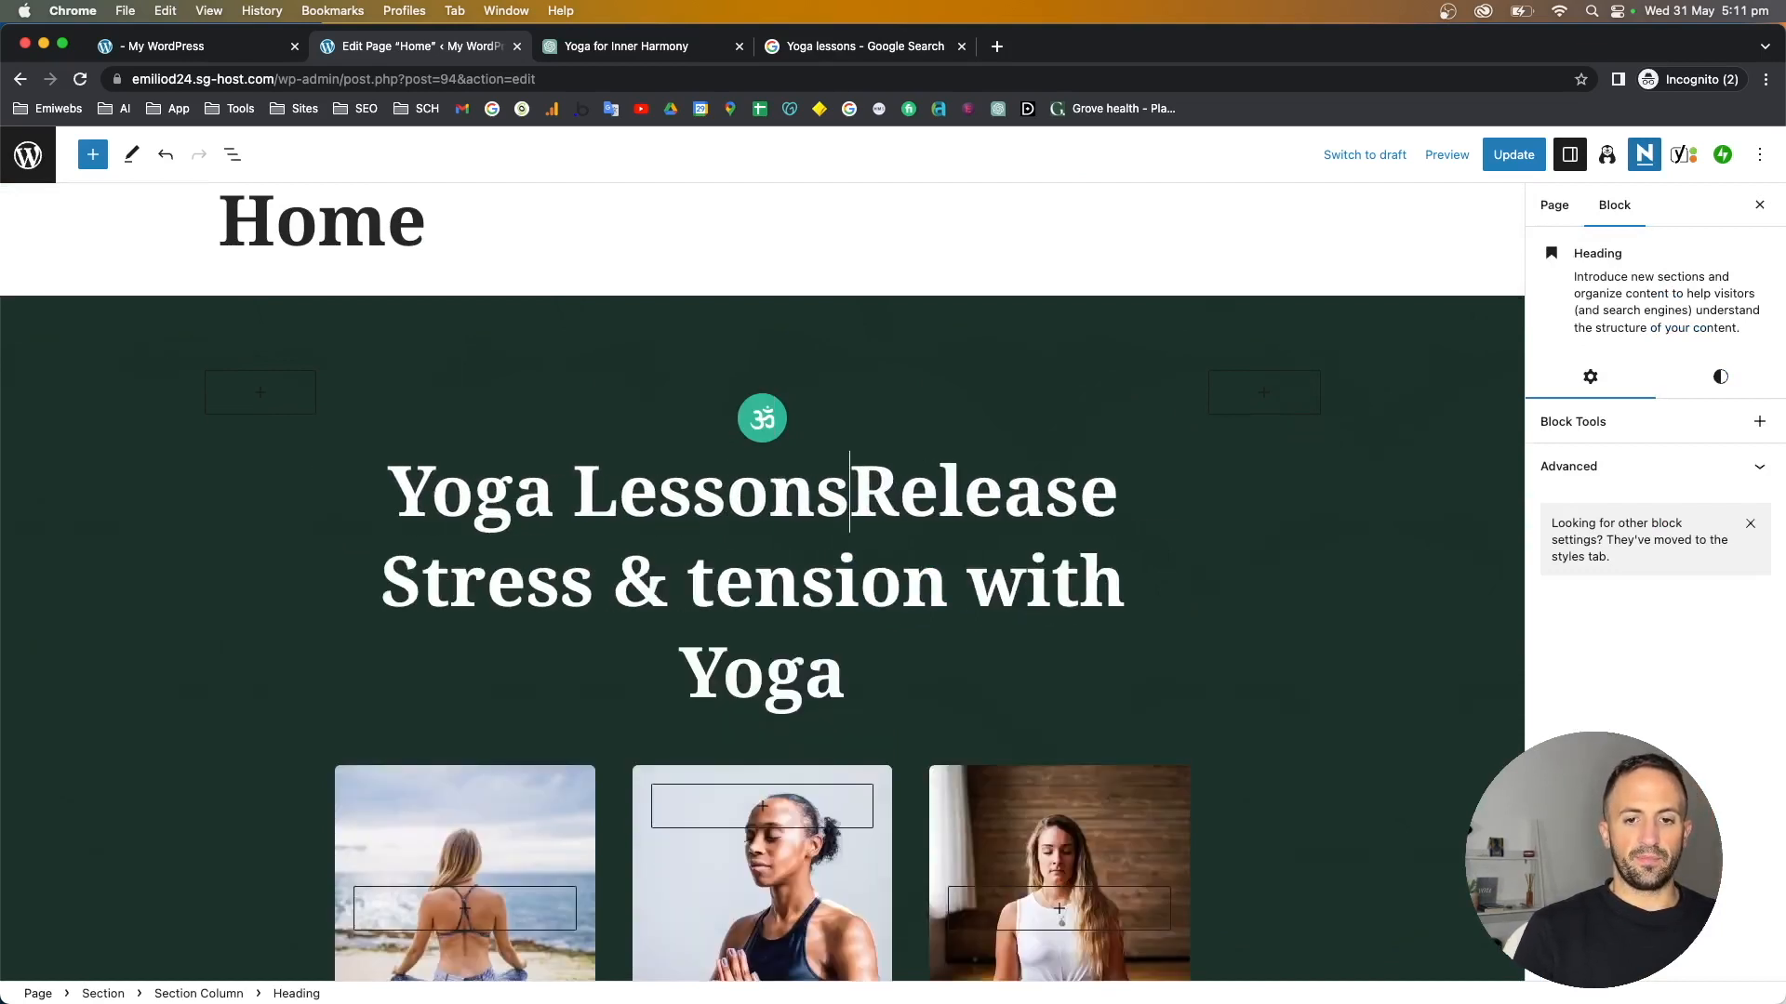
text( |)
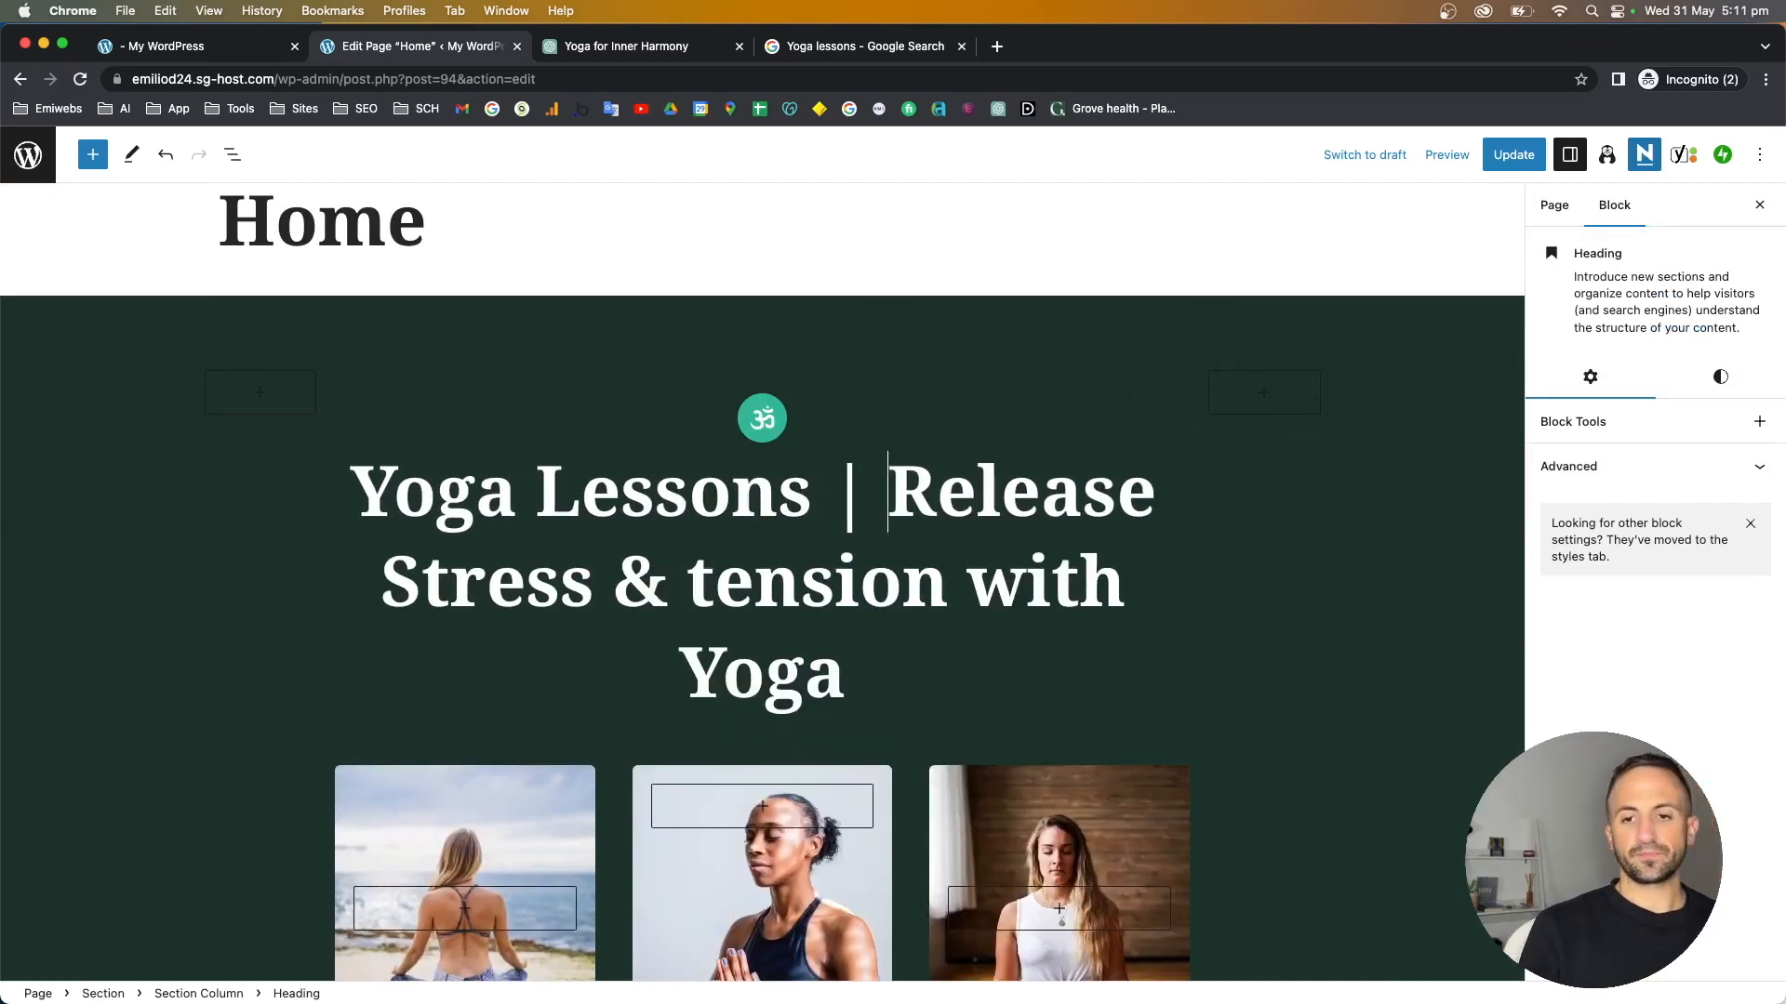
key(BackSpace)
key(BackSpace)
key(BackSpace)
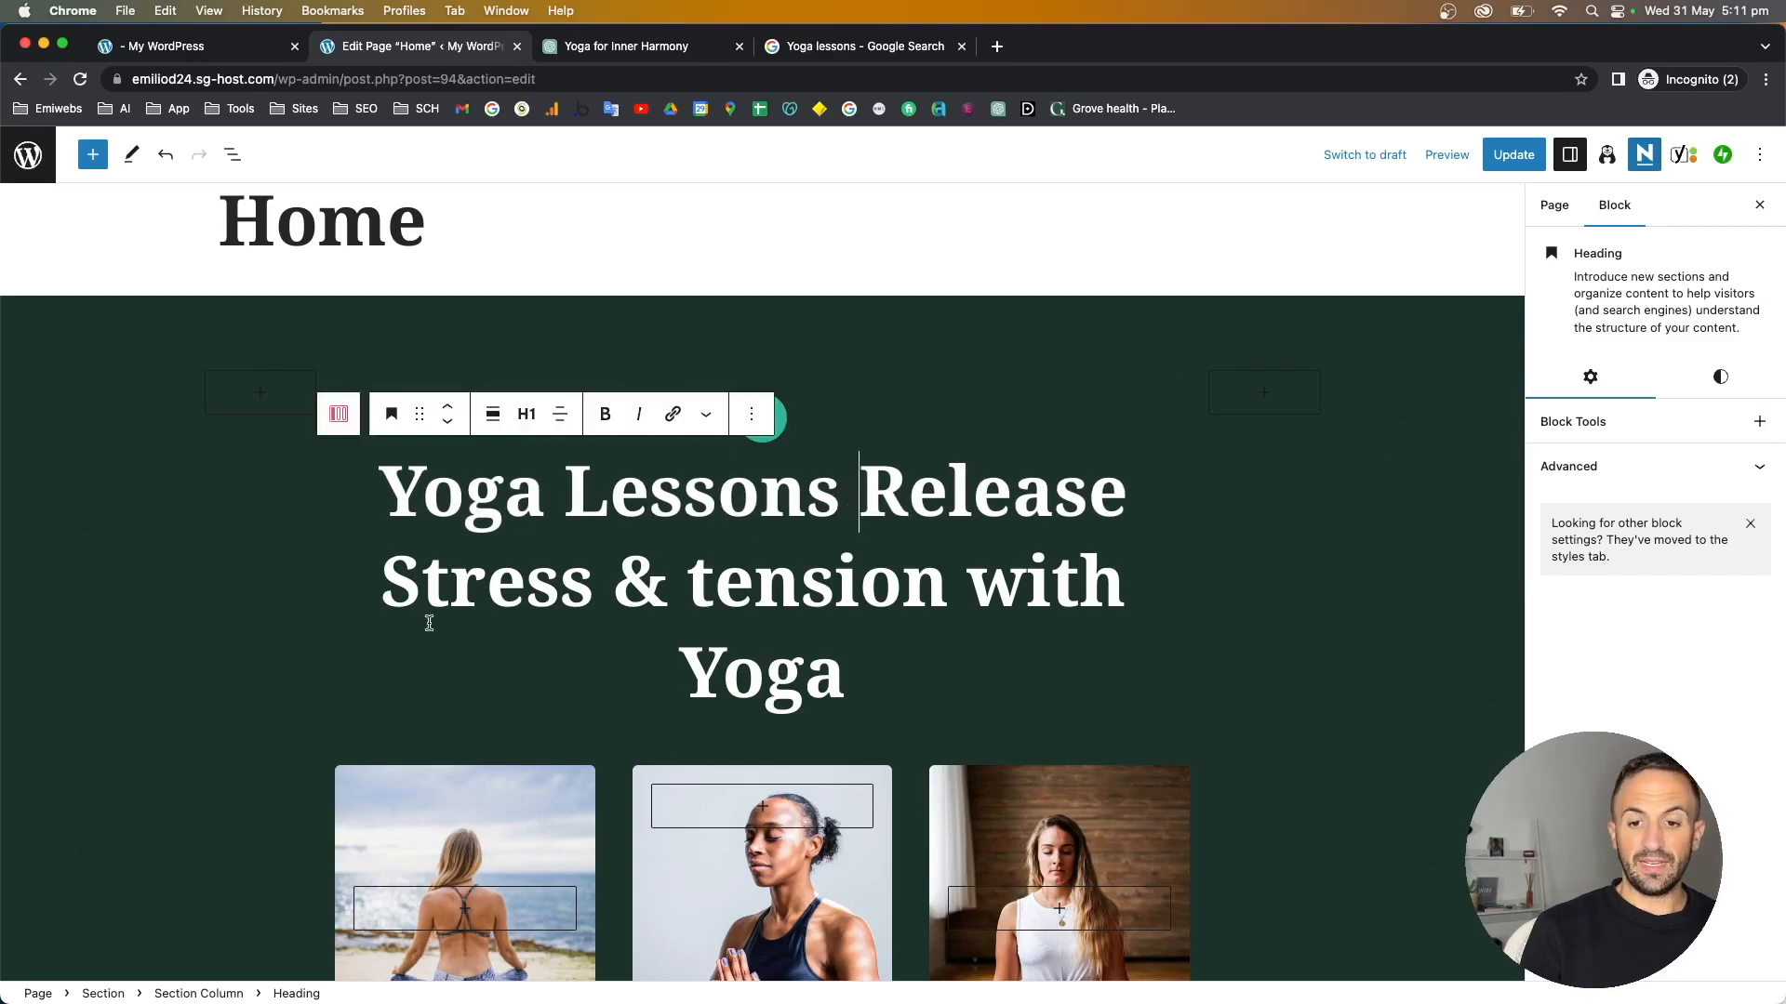
- Remove "with Yoga" from the end of the H1 heading so it reads "Yoga Lessons Release Stress & tension"
double_click(791, 674)
key(BackSpace)
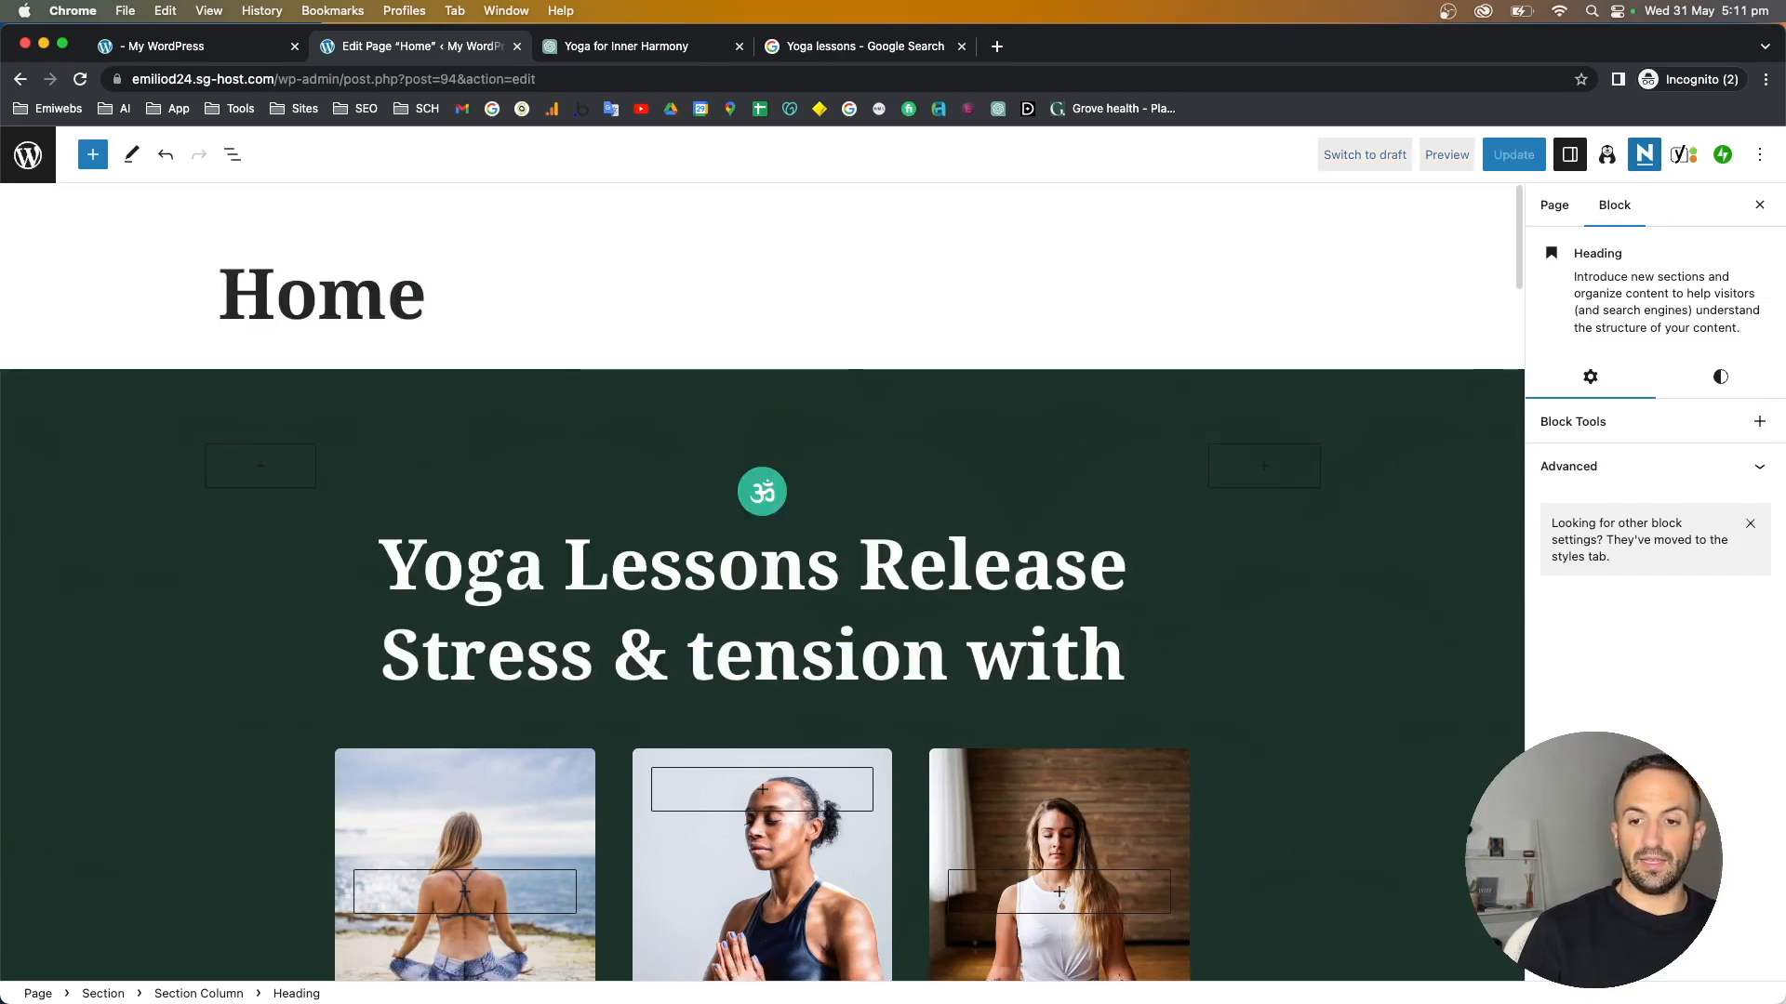
key(BackSpace)
key(BackSpace)
key(BackSpace)
key(BackSpace)
key(BackSpace)
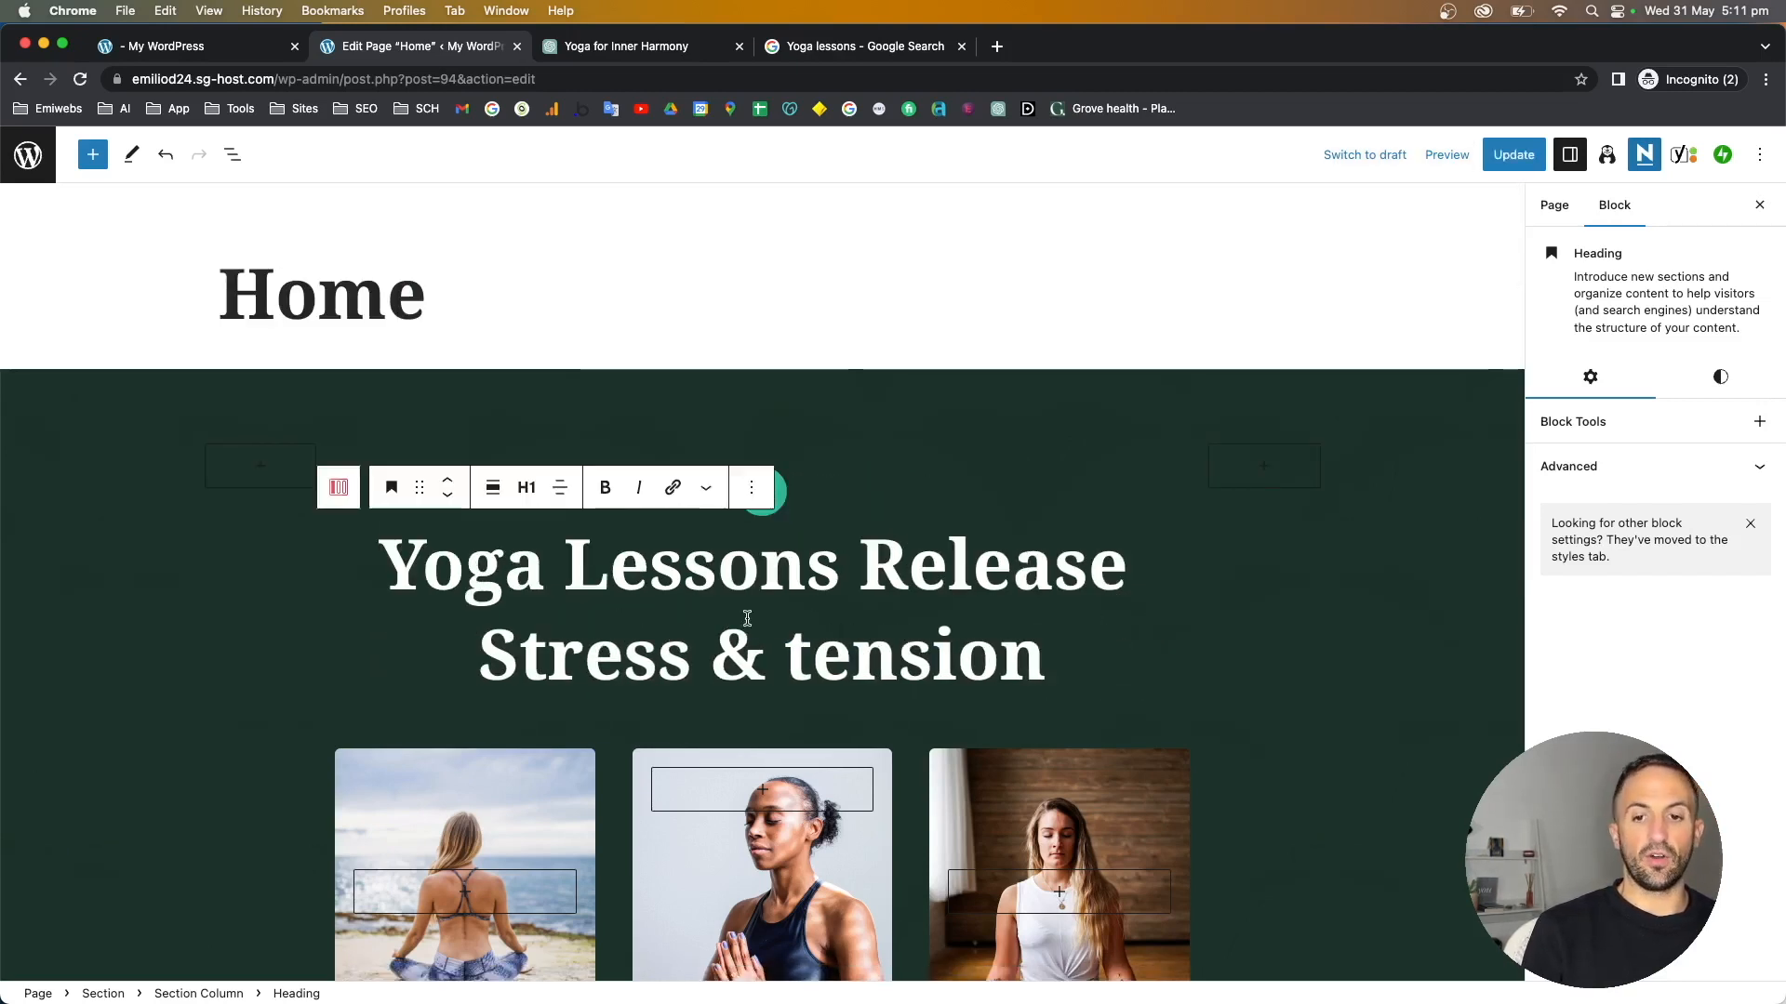
- Replace "classes" with "Yoga lessons" in the "Why join one of our classes?" heading under Yoga Benefits
scroll(720, 669, down, 10)
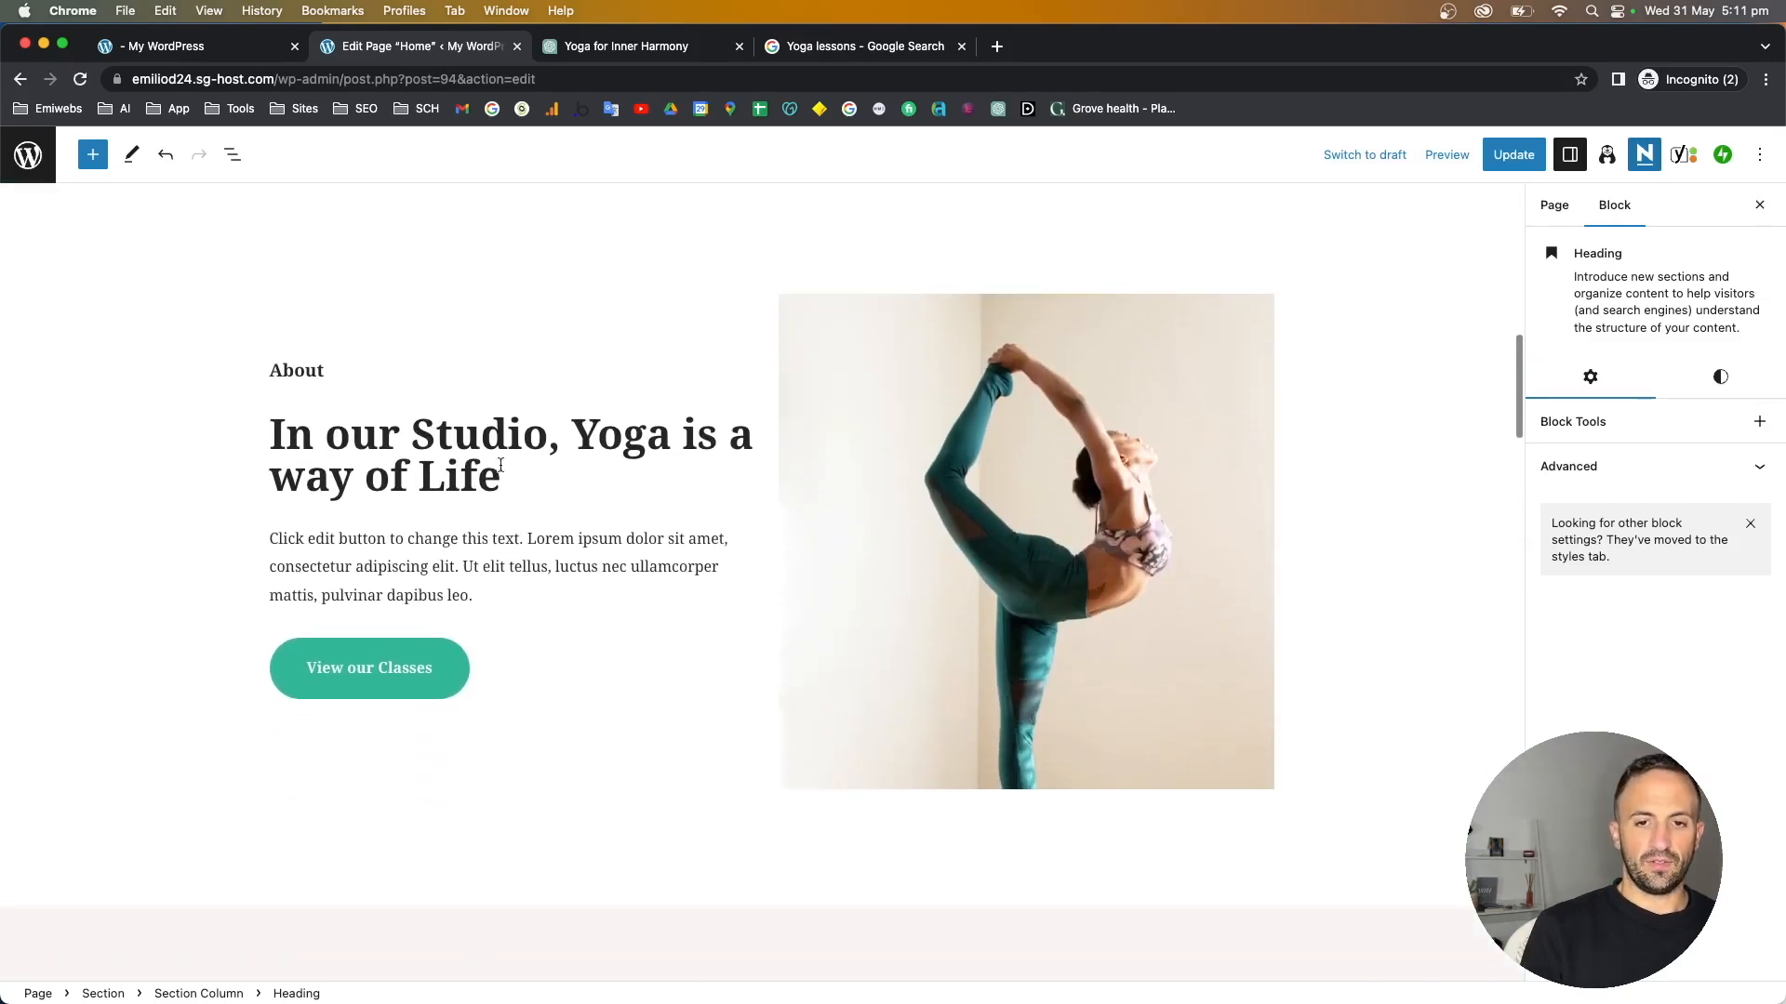
scroll(634, 734, down, 5)
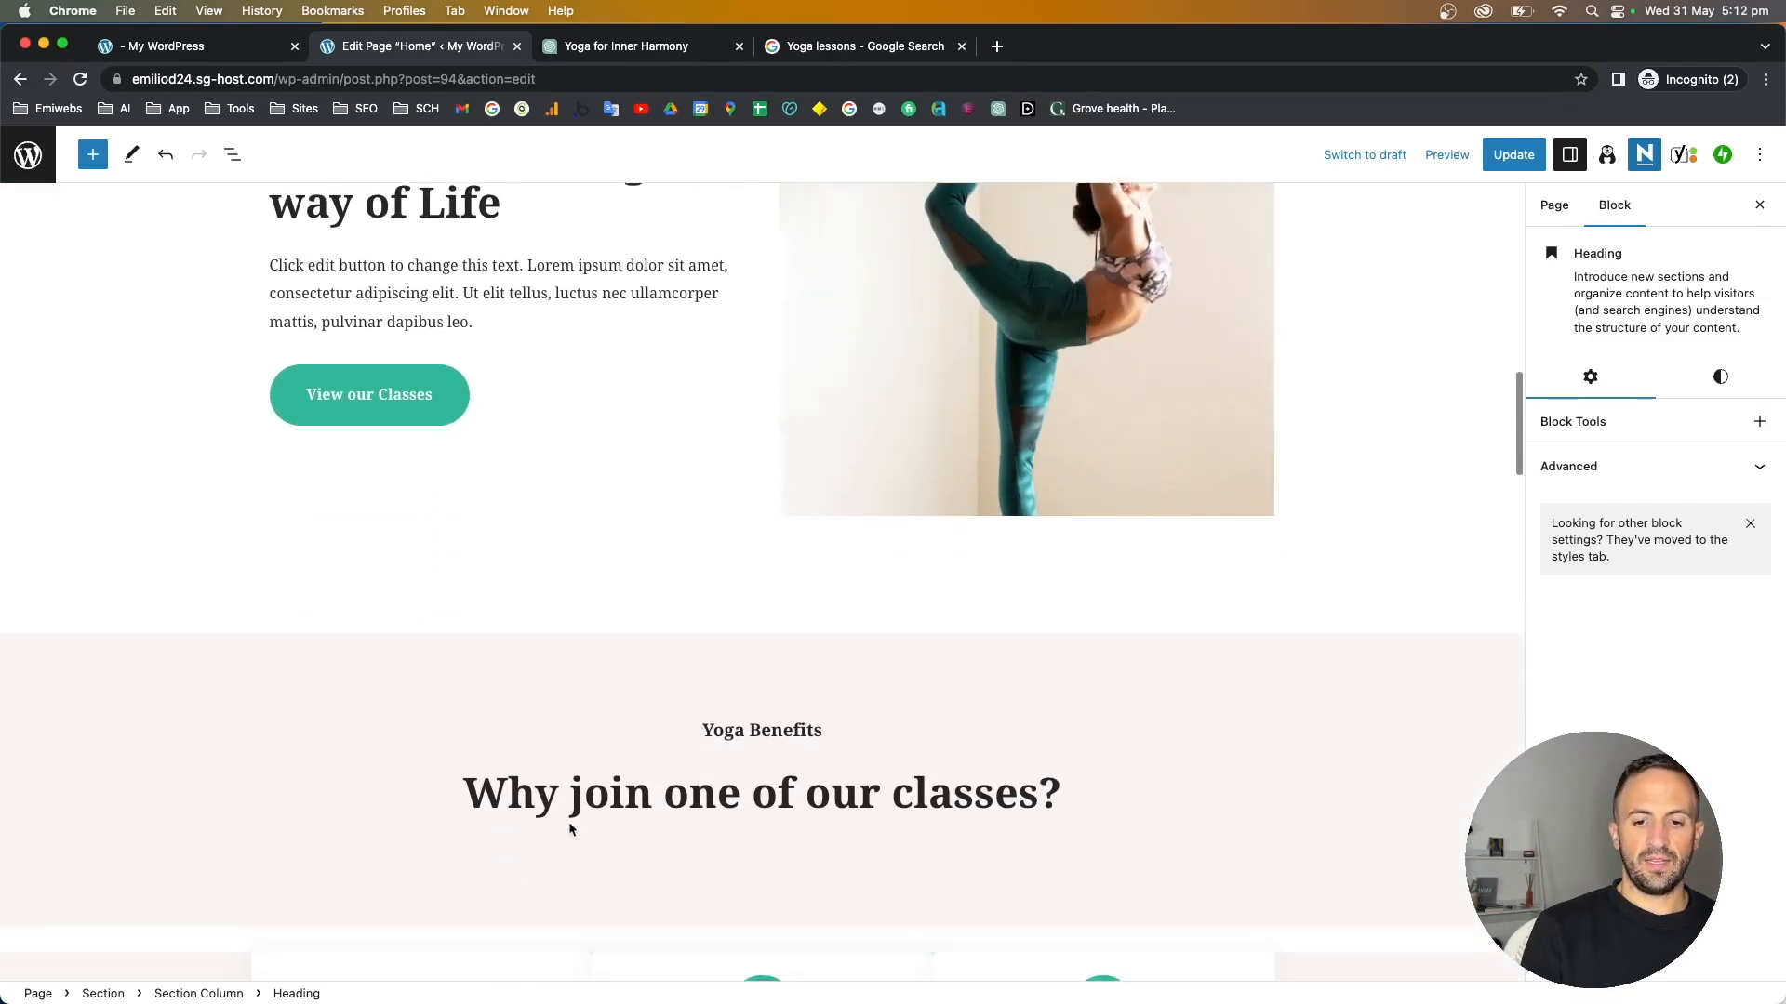
scroll(744, 795, down, 1)
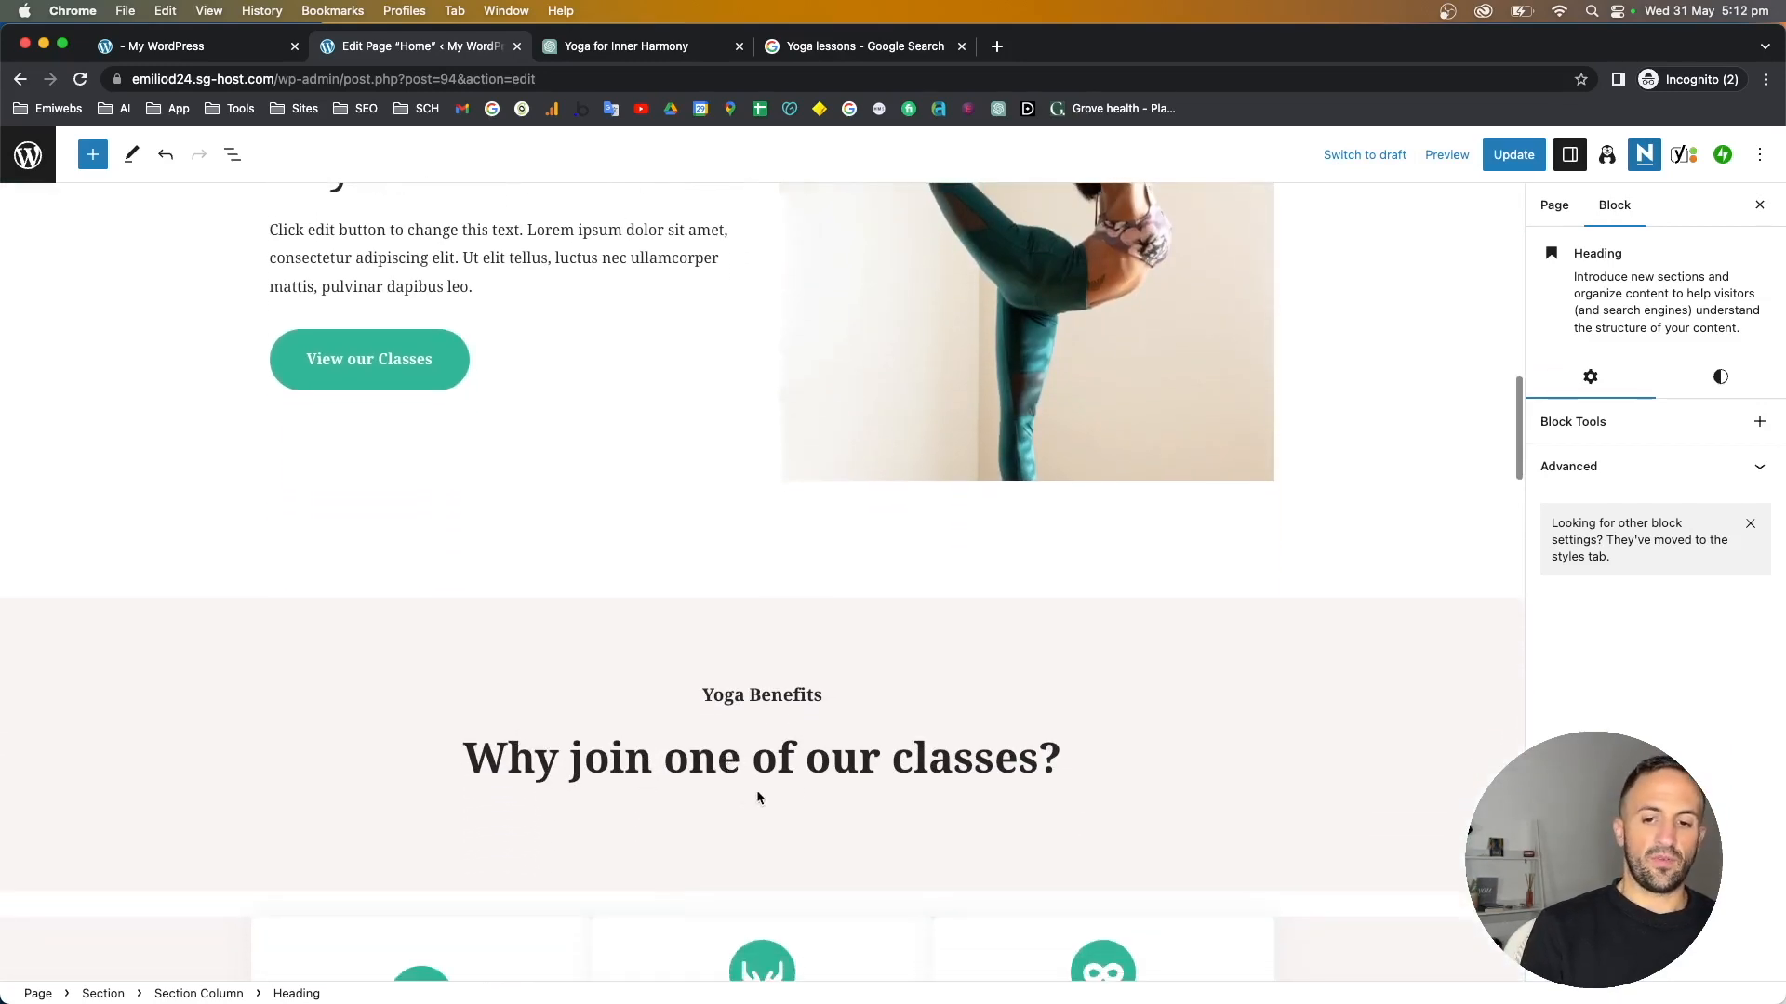
double_click(941, 759)
text(Yoh)
key(BackSpace)
text(ga lesos)
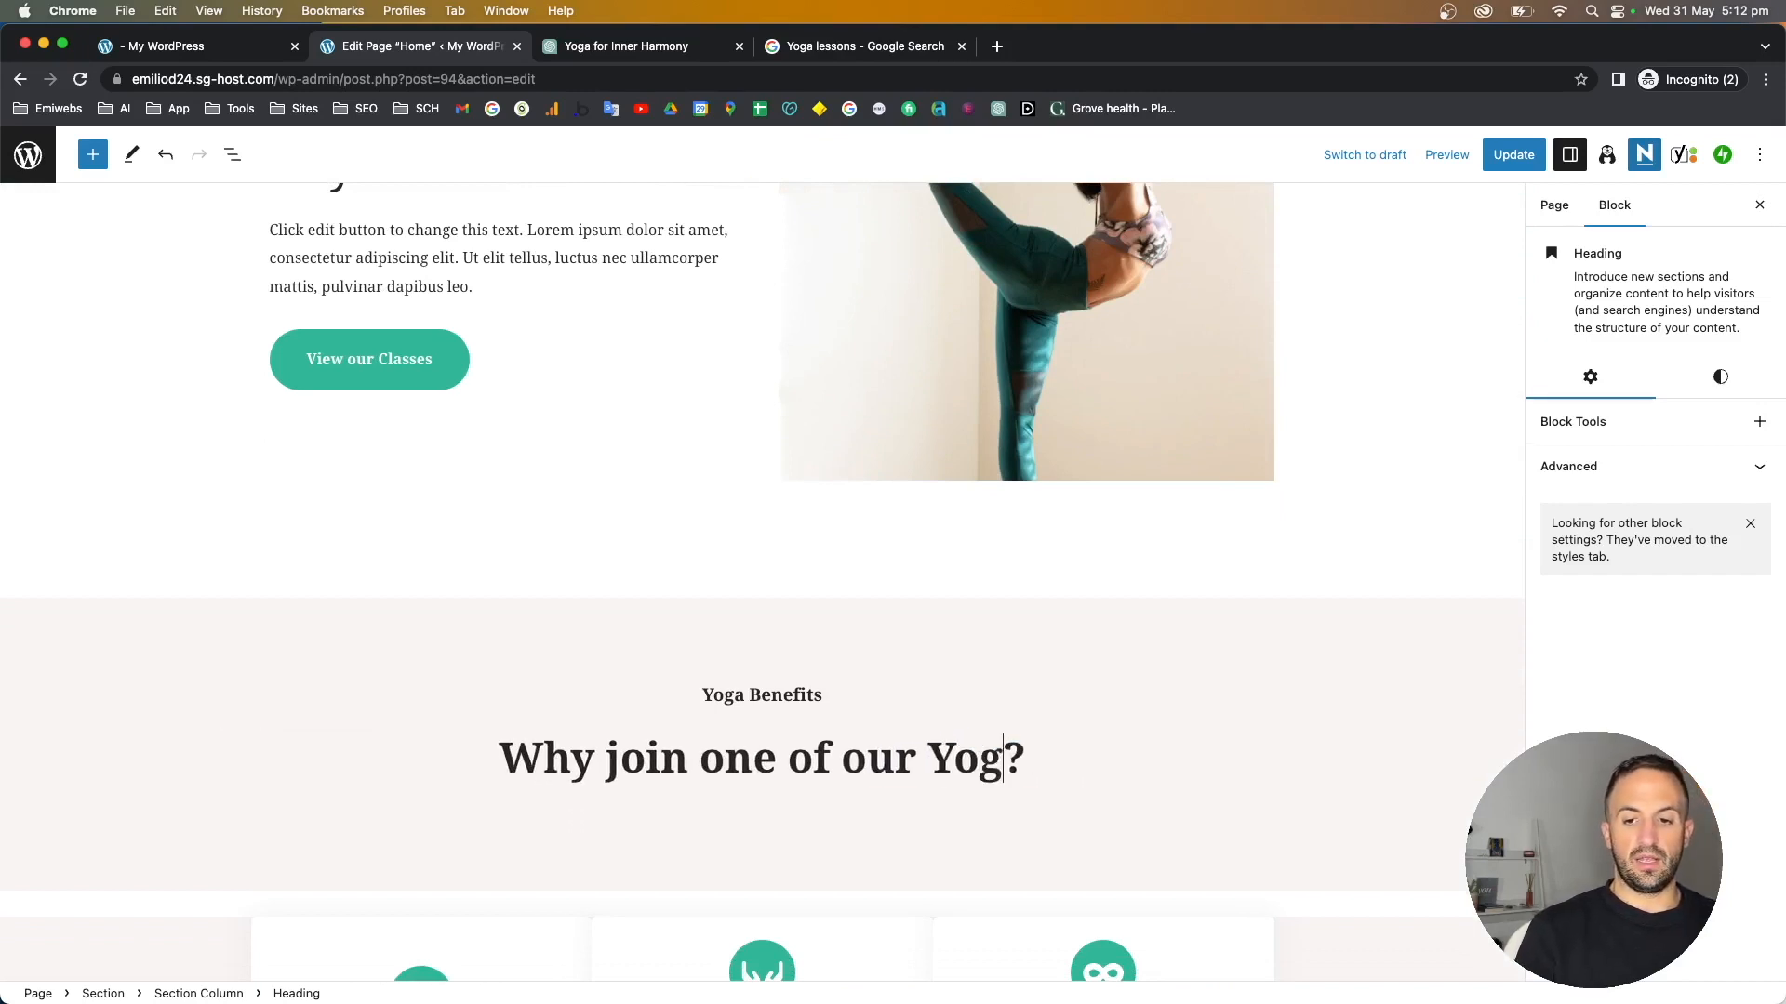
key(BackSpace)
key(BackSpace)
text(sons)
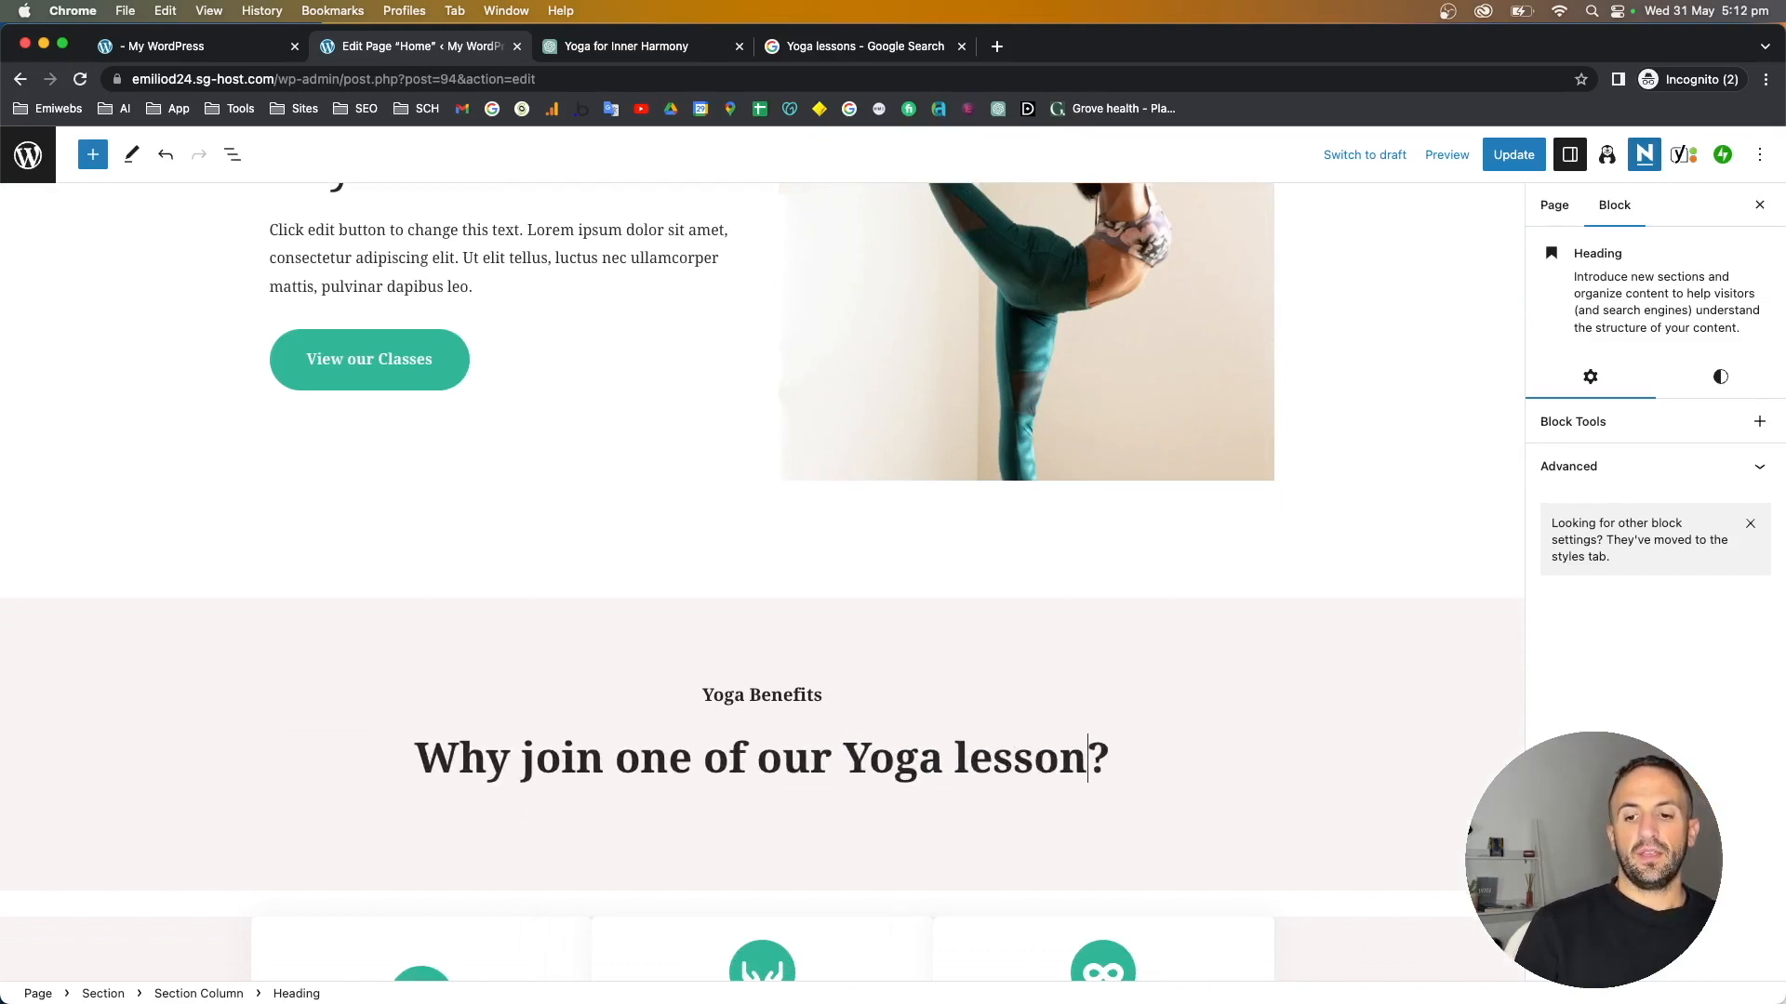
- Update the Home page with the edited headings and switch to the live Yoga site's home page
scroll(1074, 694, down, 15)
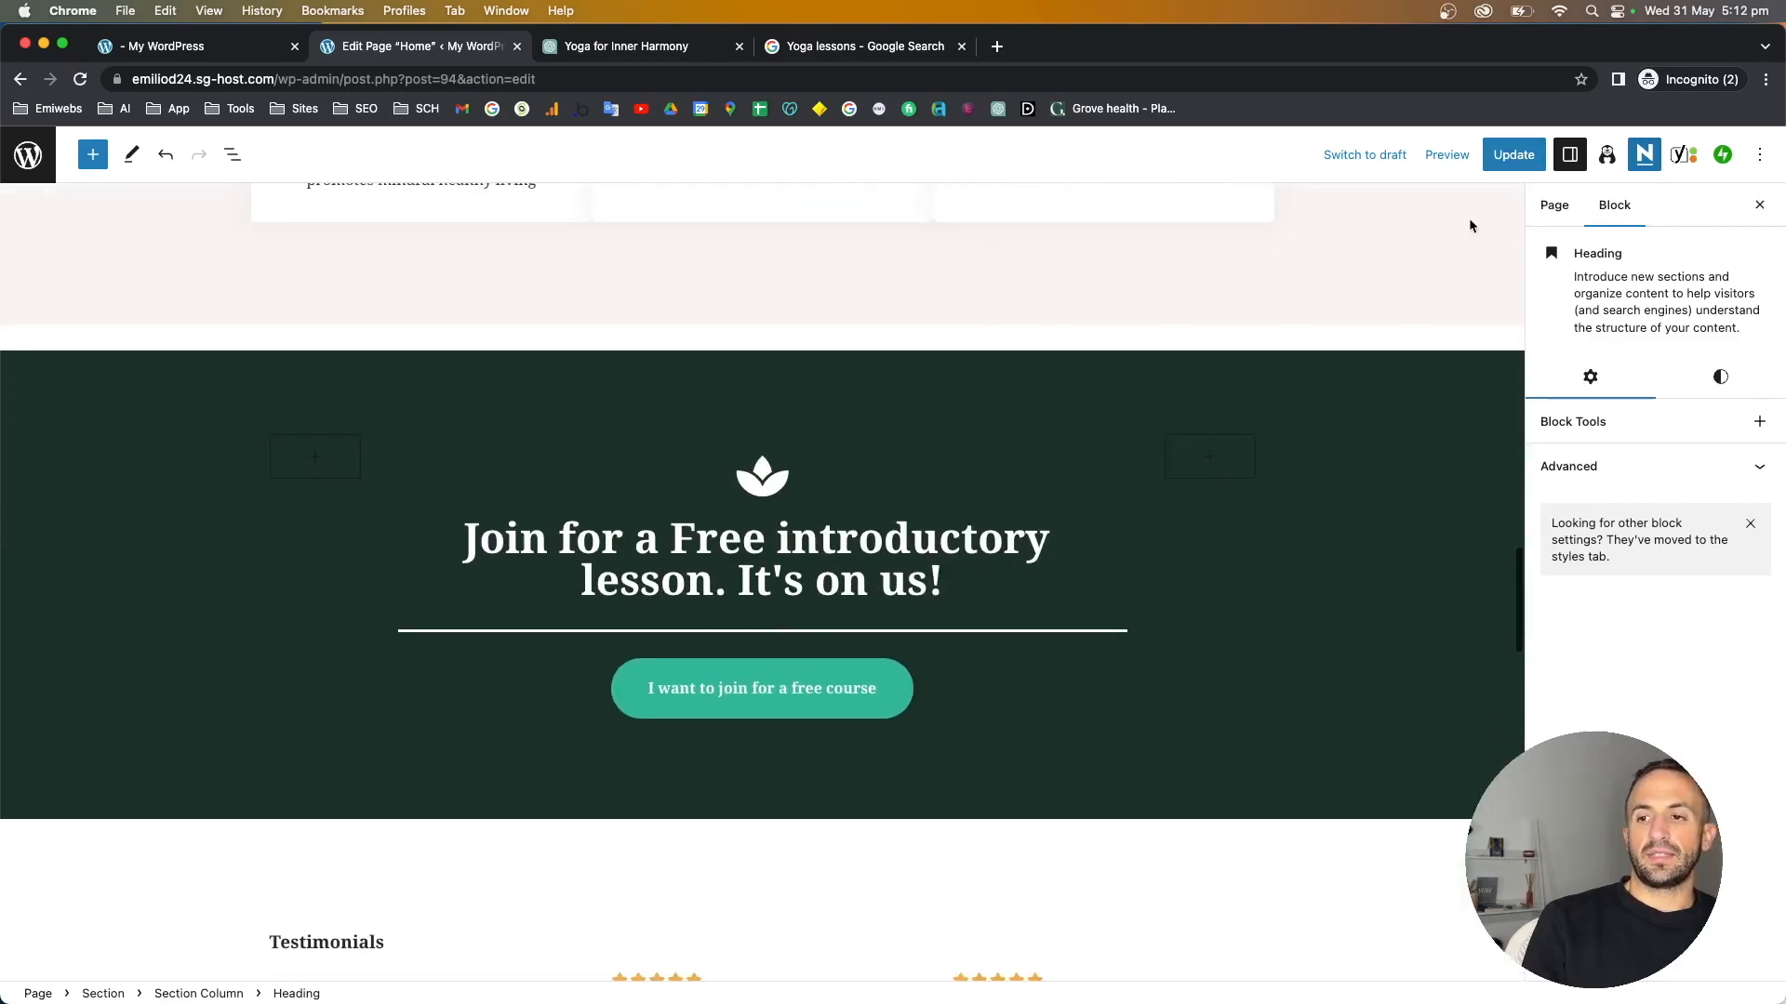
click(1513, 154)
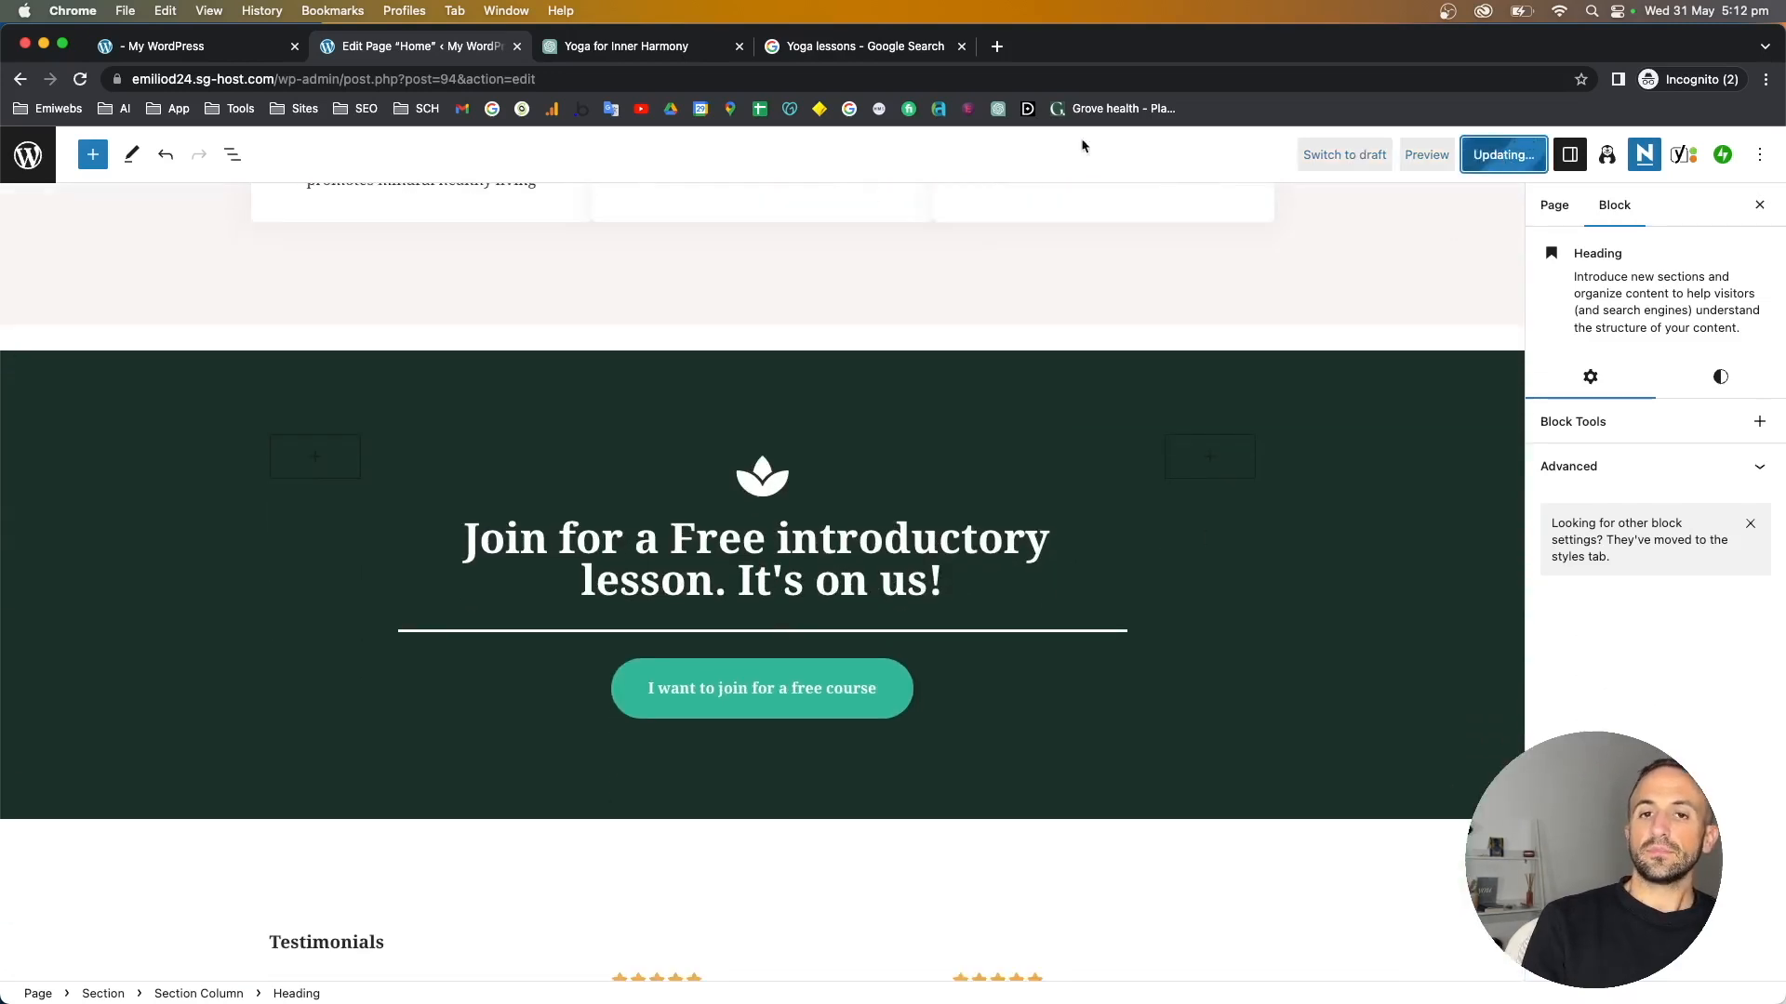
click(216, 49)
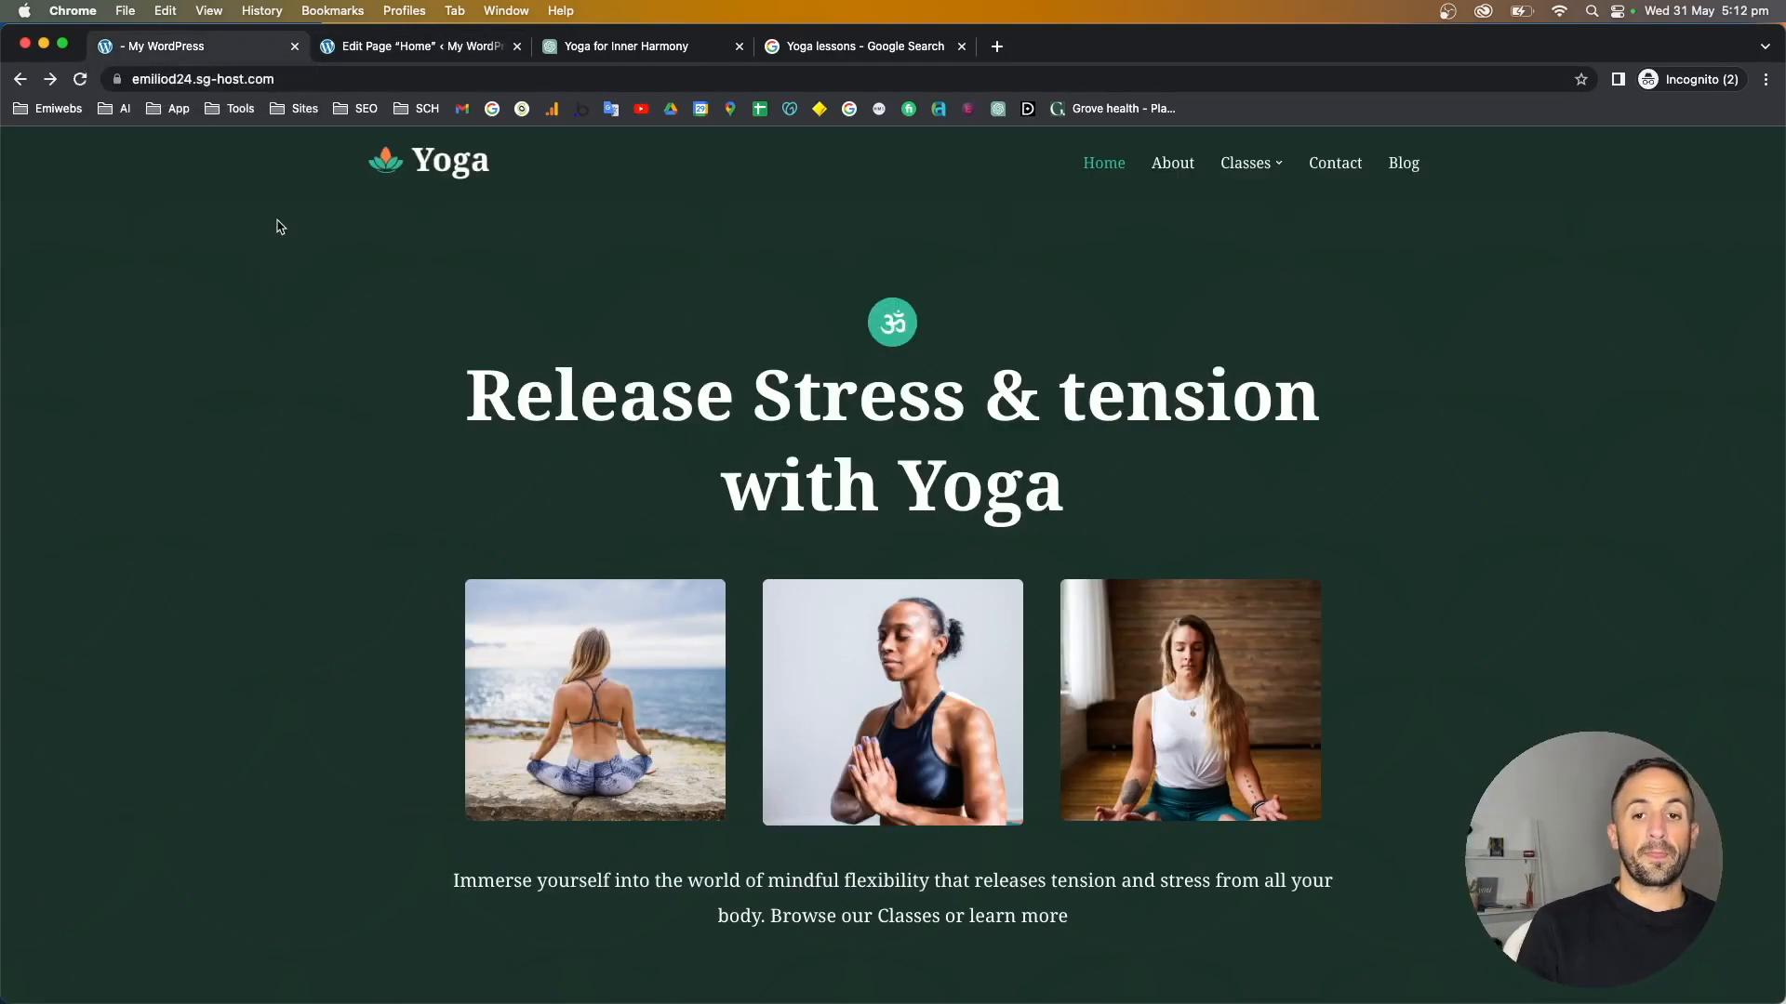